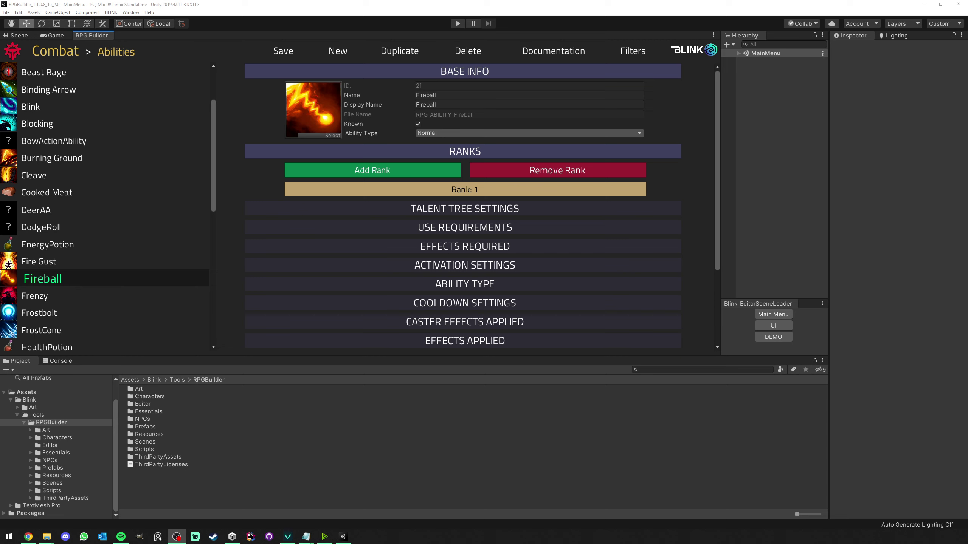
Close the RPG Builder and Blink_EditorSceneLoader windows.
click(212, 142)
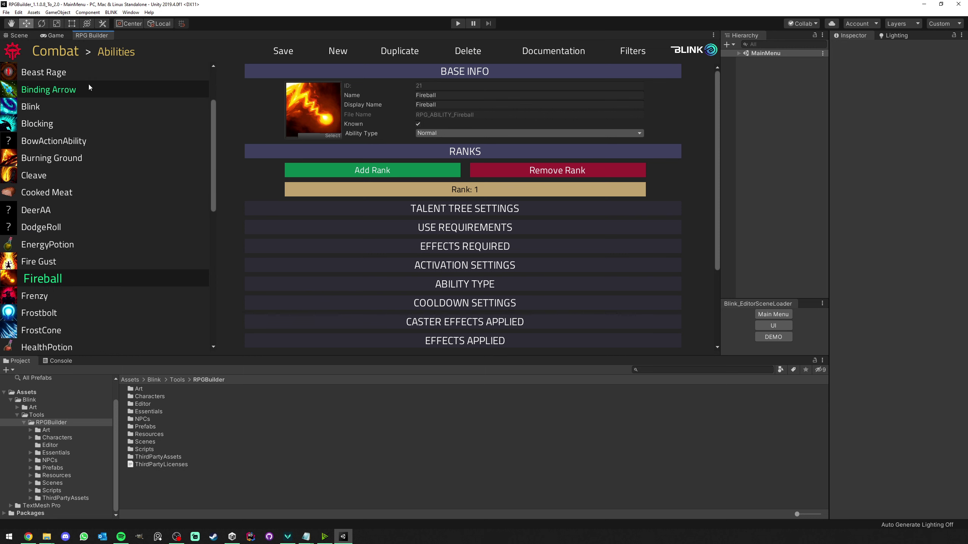
right_click(97, 35)
click(110, 46)
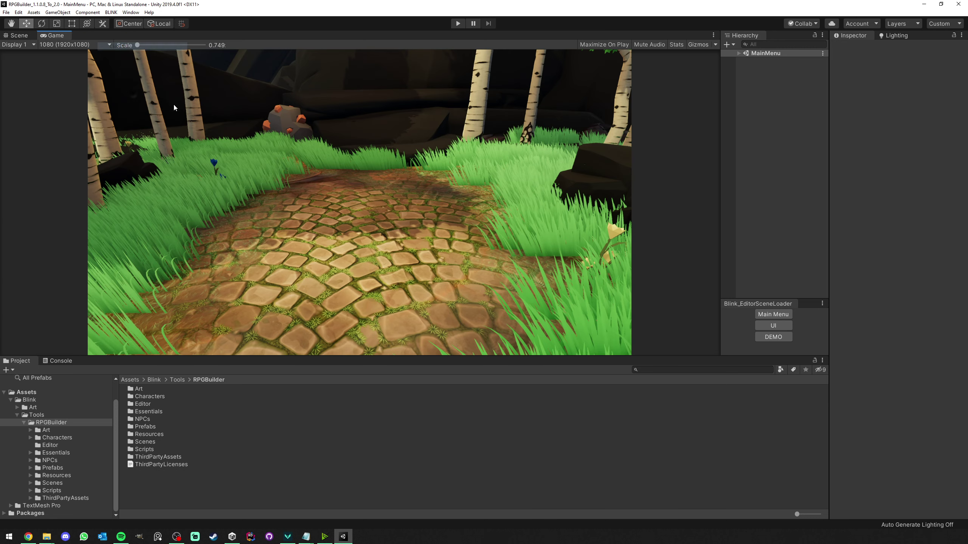
right_click(755, 304)
click(774, 317)
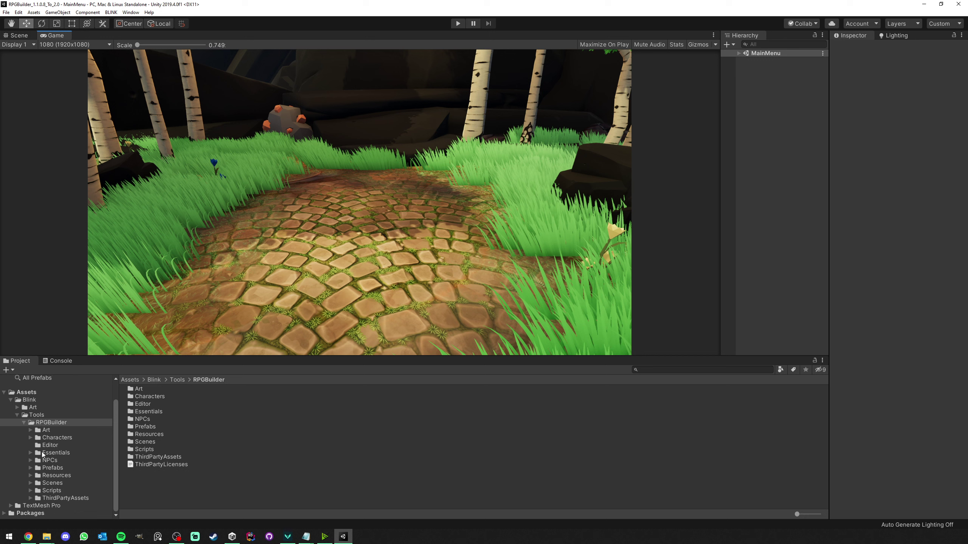
Move the Database folder from RPGBuilder's Resources folder to the root Assets folder.
click(31, 475)
click(61, 484)
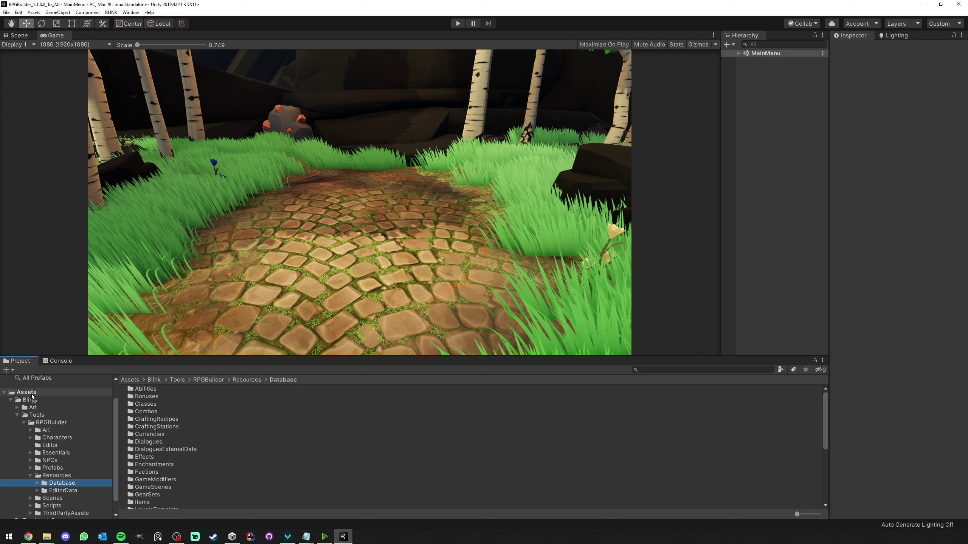
drag(32, 397, 22, 399)
click(11, 401)
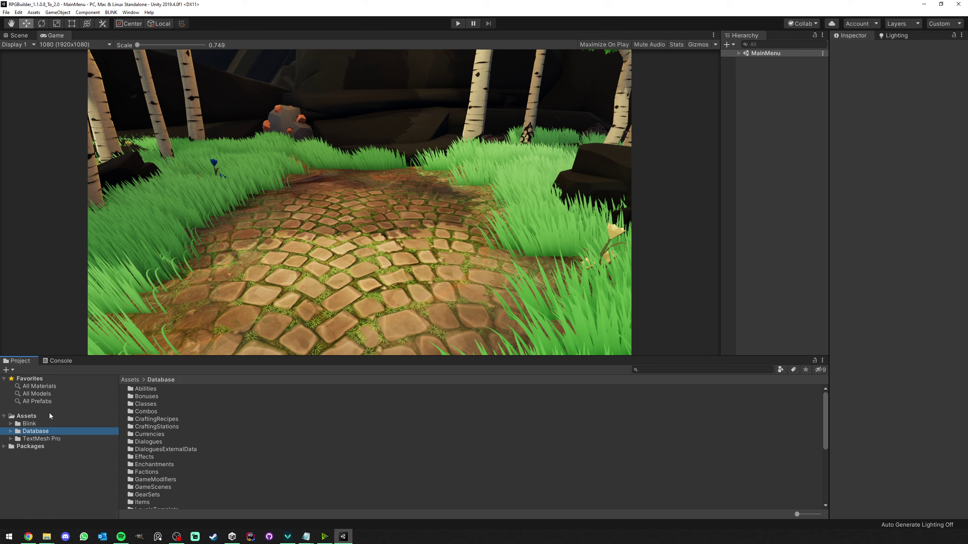
Rename RPGBuilder's Scenes folder as MyScenes and move it to the root Assets folder.
click(36, 423)
click(57, 432)
click(10, 424)
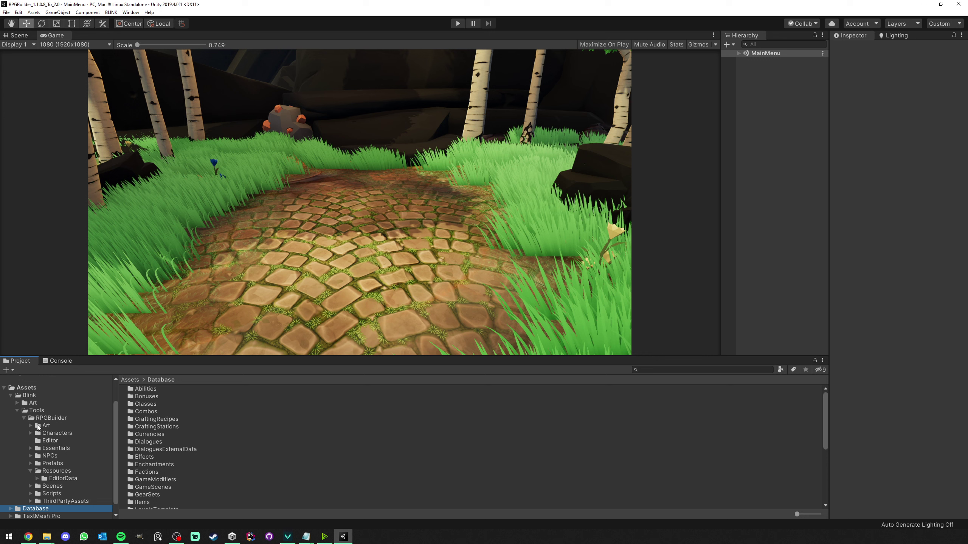
scroll(52, 464, down, 1)
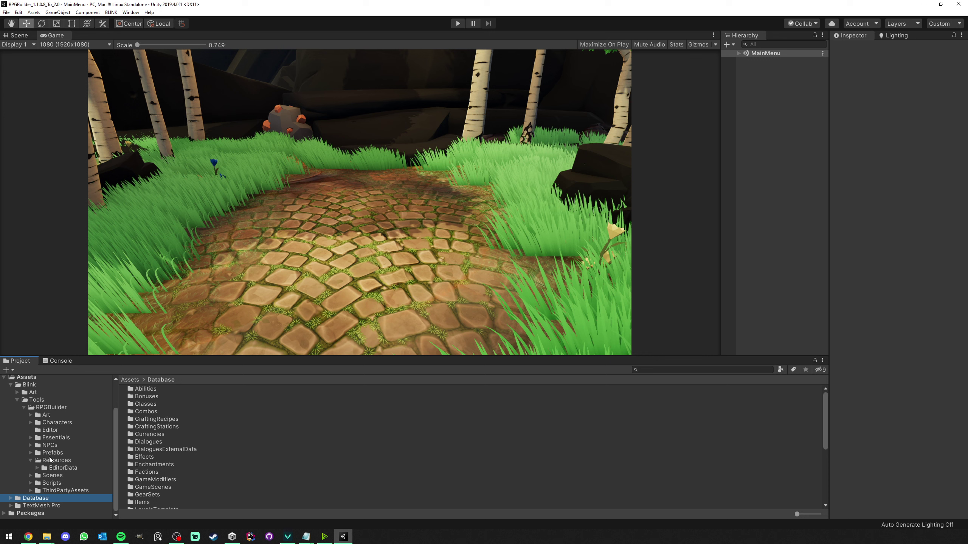
click(53, 475)
click(54, 475)
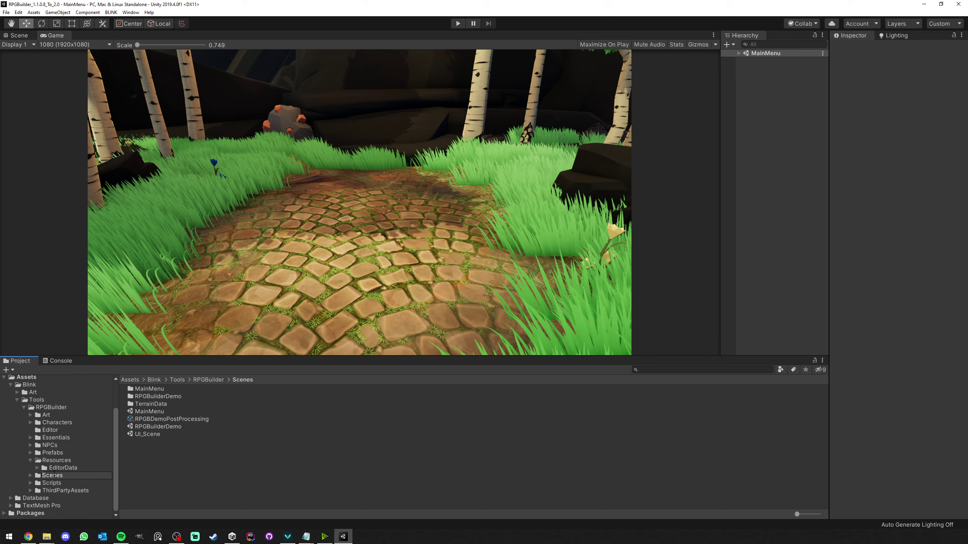
text(My)
key(Return)
drag(66, 446, 43, 425)
click(10, 401)
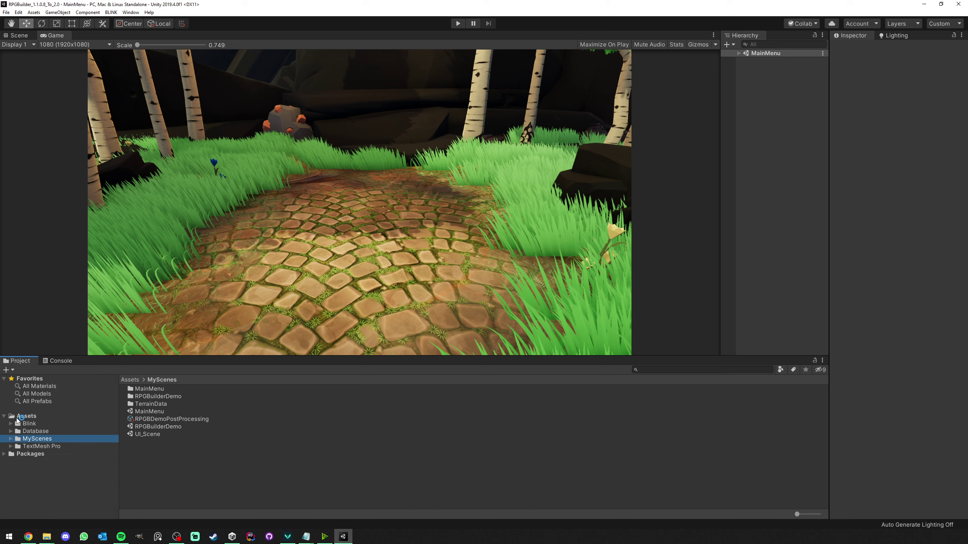
Delete the Characters, Editor, Essentials, NPCs, Prefabs, Resources and Scripts folders from the RPGBuilder folder.
click(42, 433)
click(40, 439)
click(26, 424)
click(12, 425)
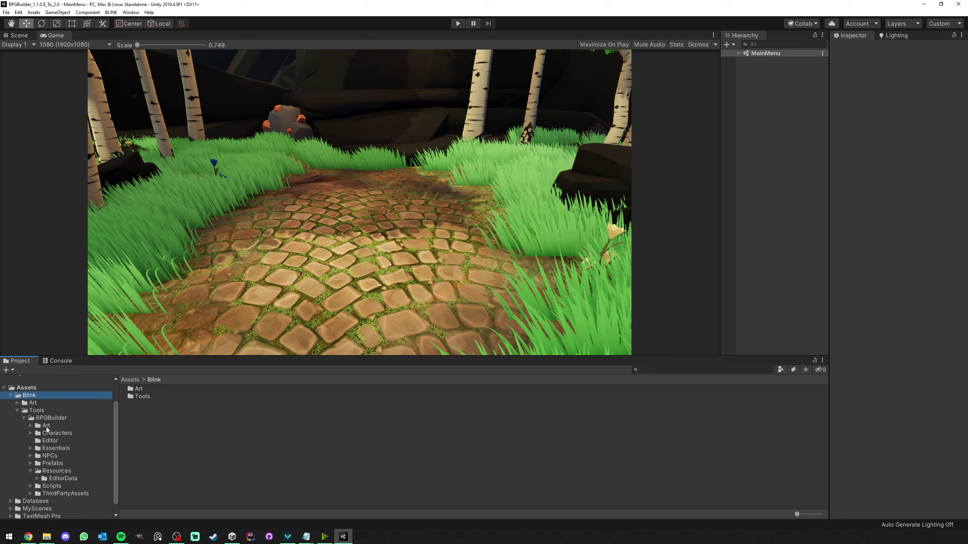
click(31, 471)
click(53, 434)
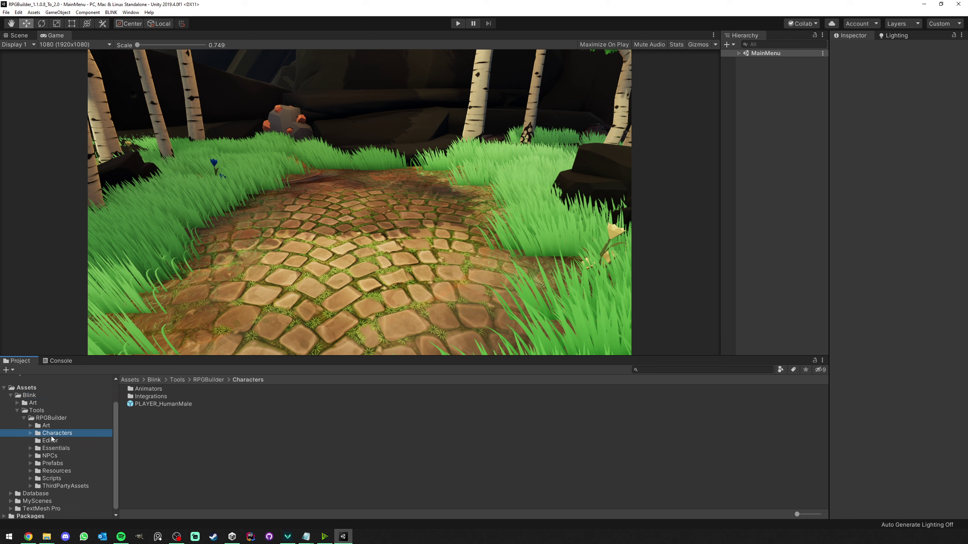
shift+click(54, 479)
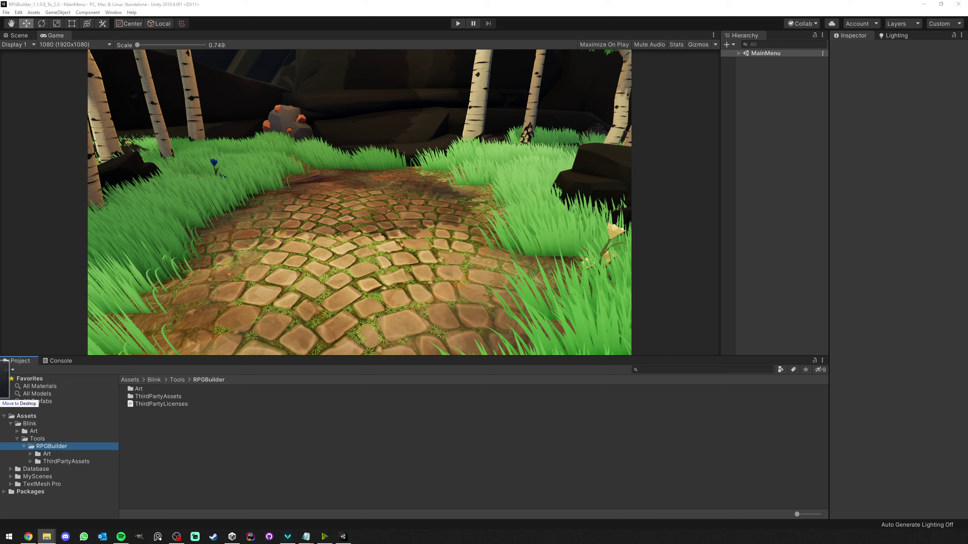
Bring the RPGBuilder_2.0 package from the desktop into the project and review its Blink and Database folders in the import list.
drag(21, 414, 35, 419)
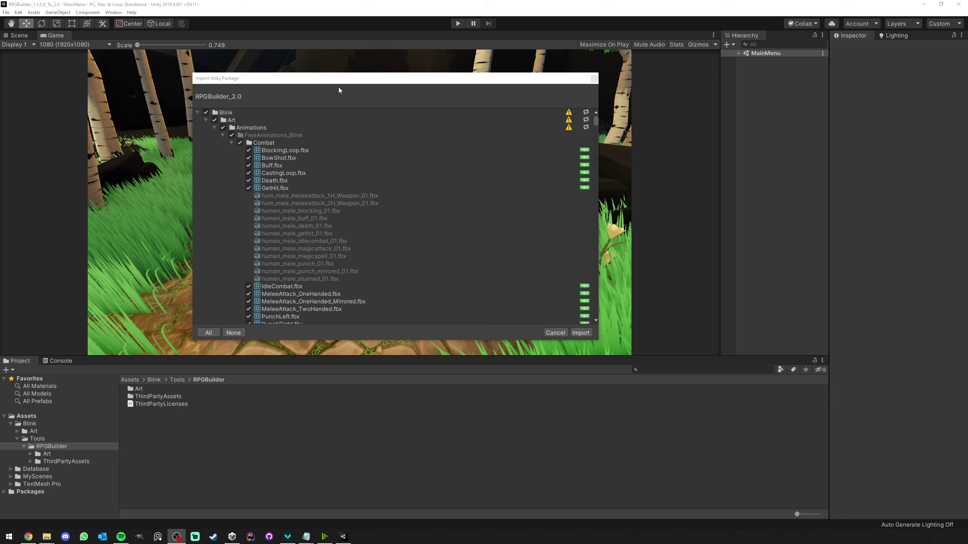
drag(336, 89, 298, 88)
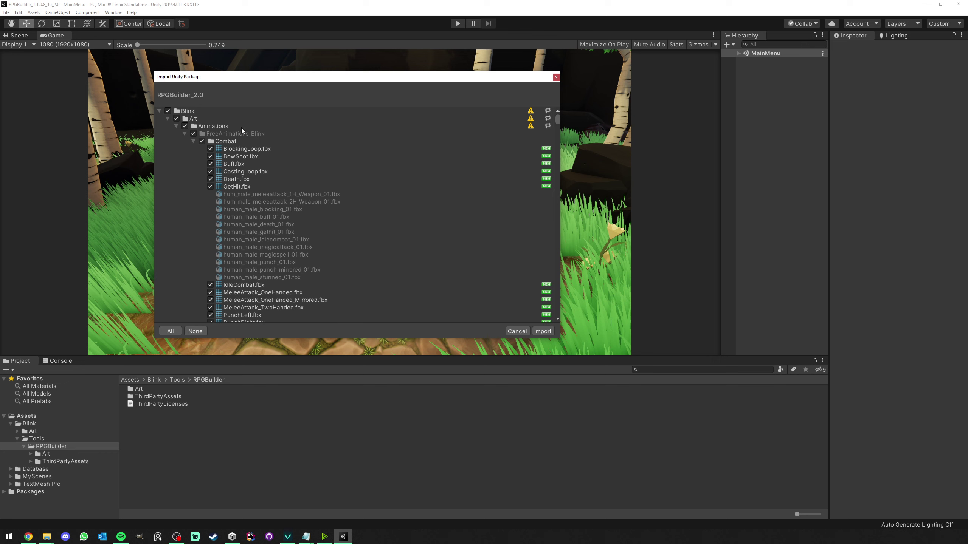
click(160, 110)
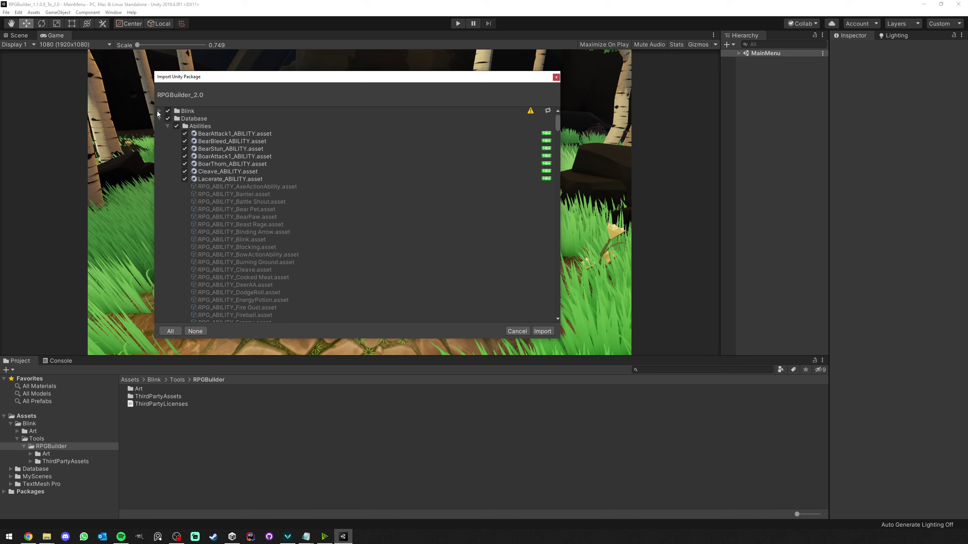
click(159, 110)
scroll(277, 178, down, 3)
scroll(276, 178, up, 3)
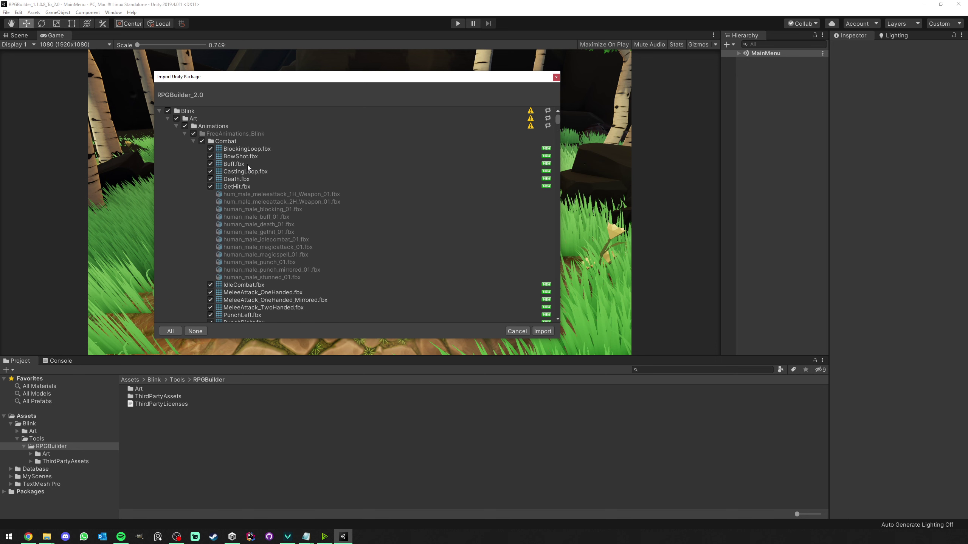
click(159, 110)
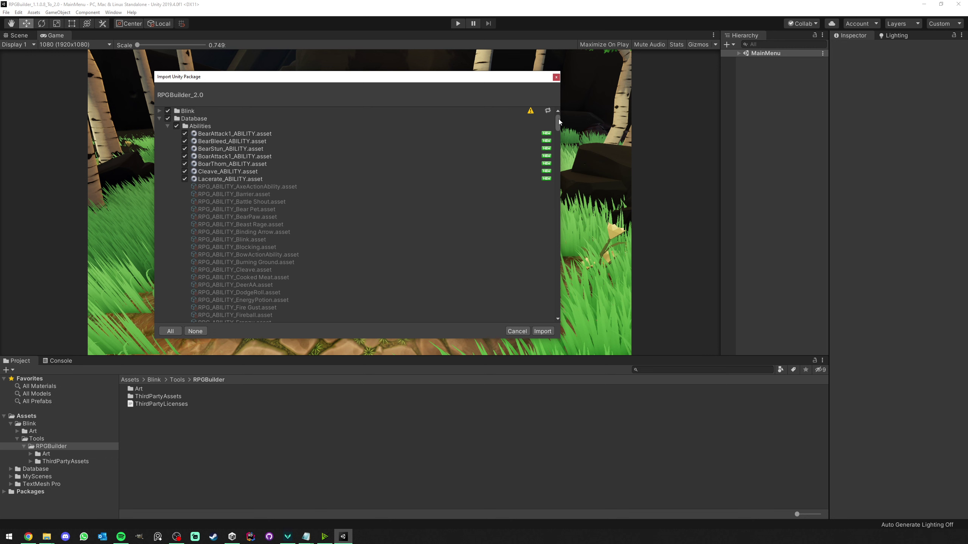
scroll(558, 119, down, 3)
scroll(558, 122, up, 3)
mouse_move(559, 119)
mouse_down()
mouse_move(559, 160)
mouse_move(562, 120)
mouse_up()
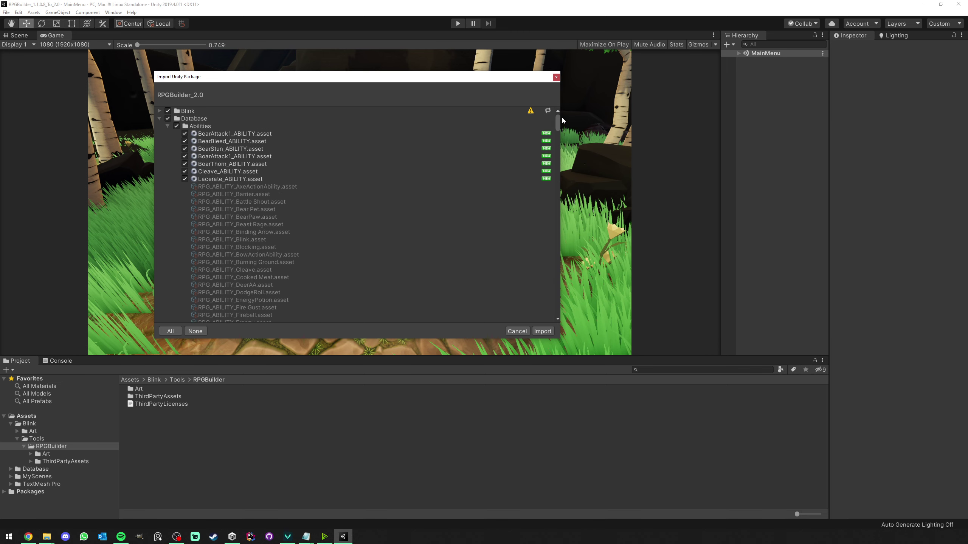
Exclude the Database and MyScenes folders from the RPGBuilder_2.0 package import.
click(168, 119)
mouse_move(556, 128)
mouse_down()
mouse_move(555, 184)
mouse_move(554, 117)
mouse_up()
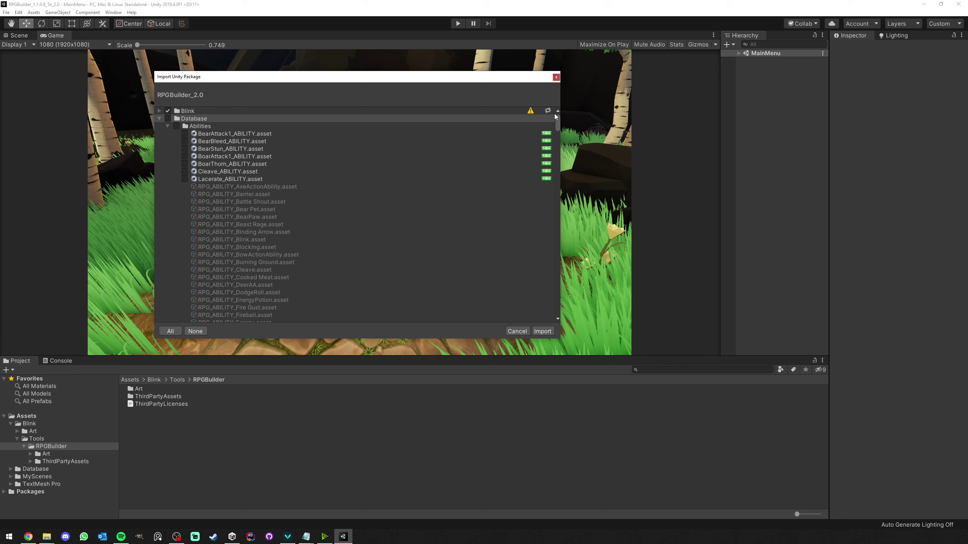
click(159, 119)
click(176, 133)
click(168, 127)
click(160, 126)
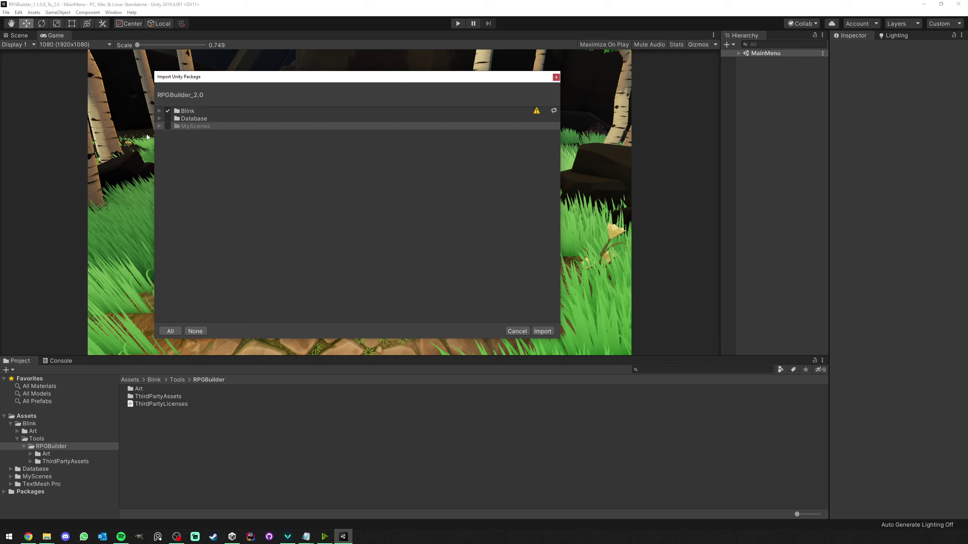
Import the RPGBuilder_2.0 package with only the Blink folder selected.
click(159, 111)
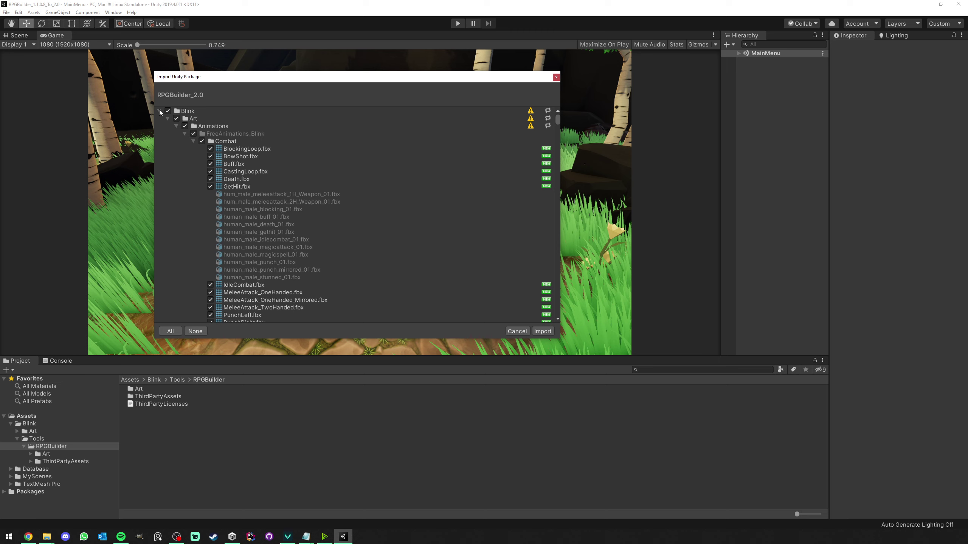
click(160, 111)
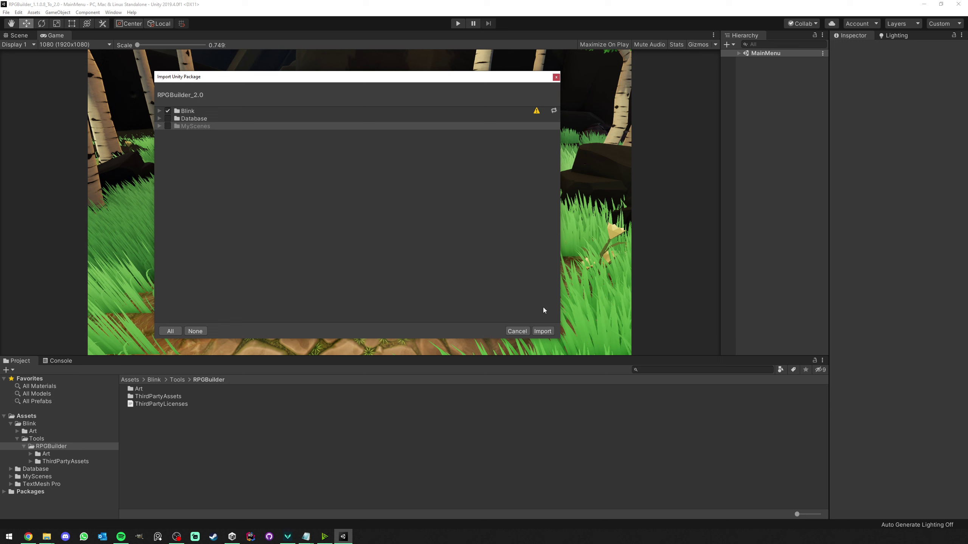
click(544, 331)
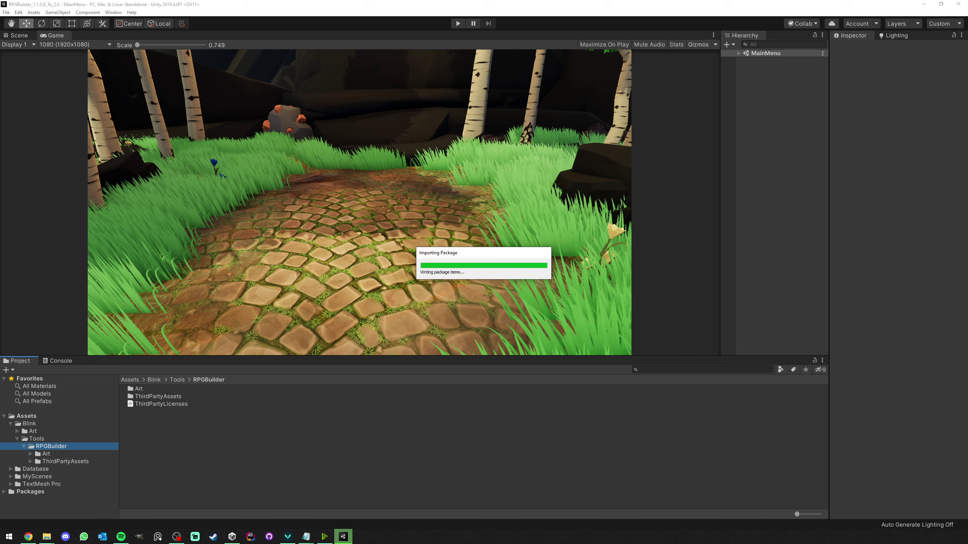
Clear the import warnings from the console and return to the project files.
click(62, 362)
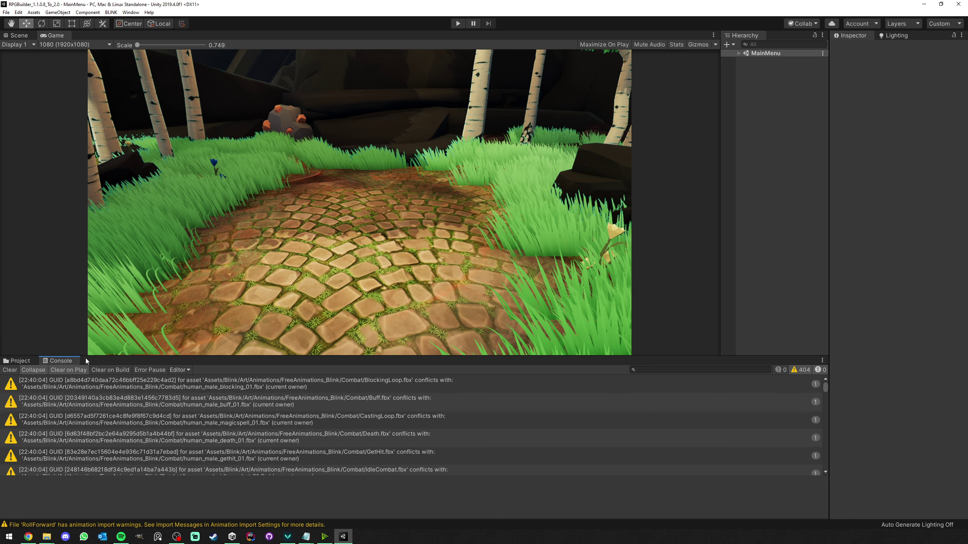
click(10, 370)
click(18, 361)
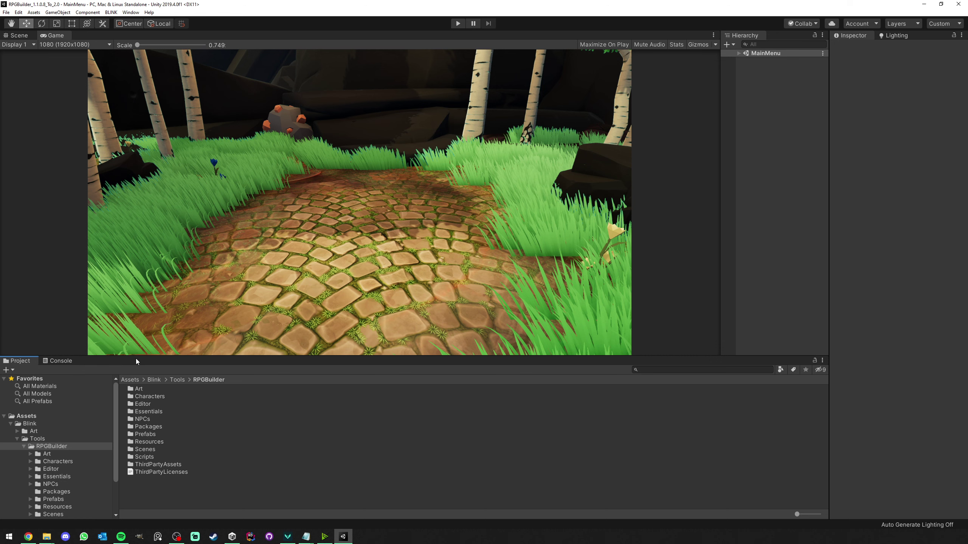
Enlarge the project browser and move the Database folder back into RPGBuilder's Resources folder.
drag(119, 389, 184, 328)
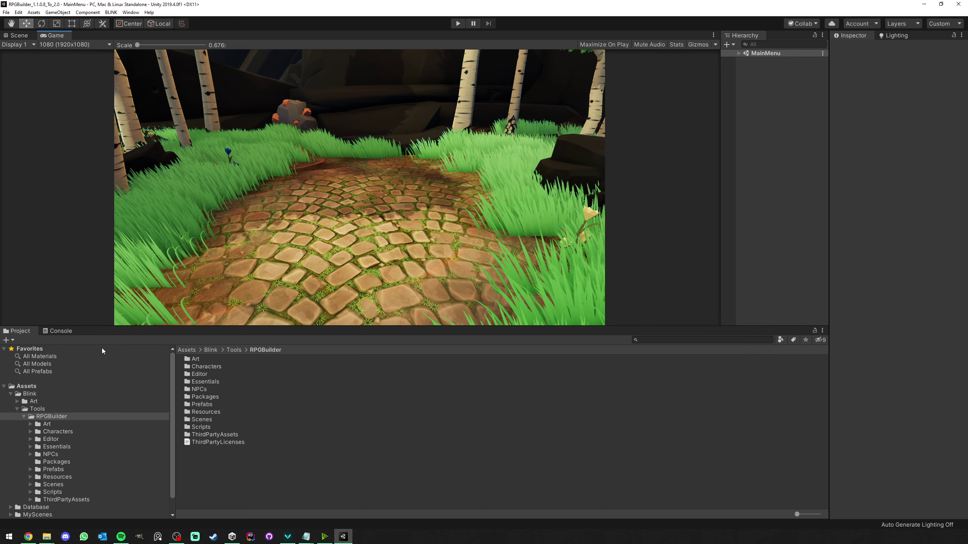
drag(133, 324, 152, 297)
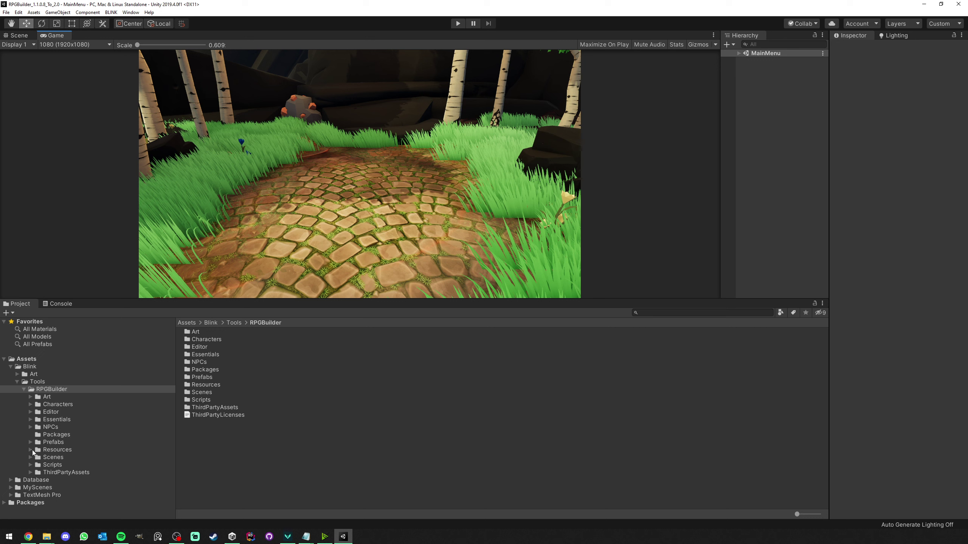
click(31, 451)
click(39, 488)
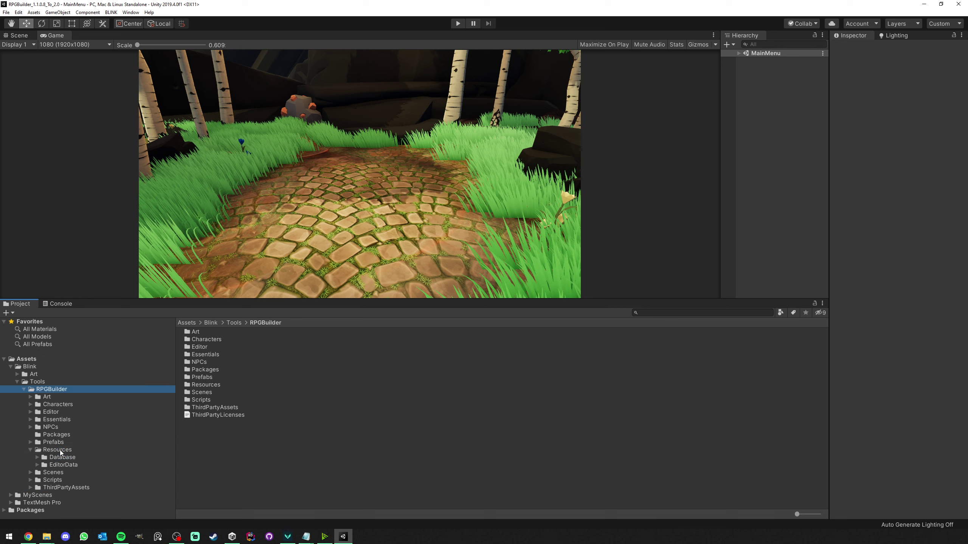
Move the MyScenes folder into the RPGBuilder folder and view the newly imported Scenes folder.
click(27, 496)
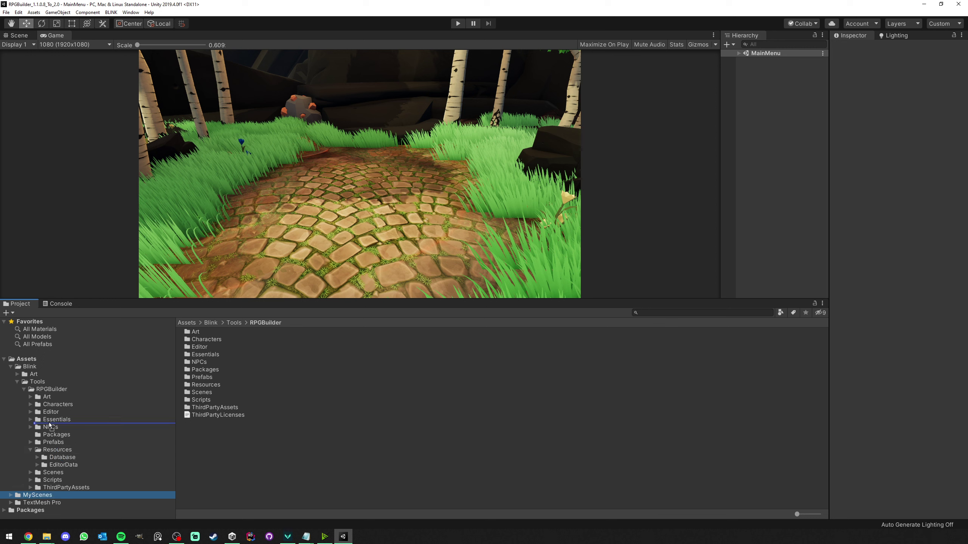
drag(26, 495, 51, 391)
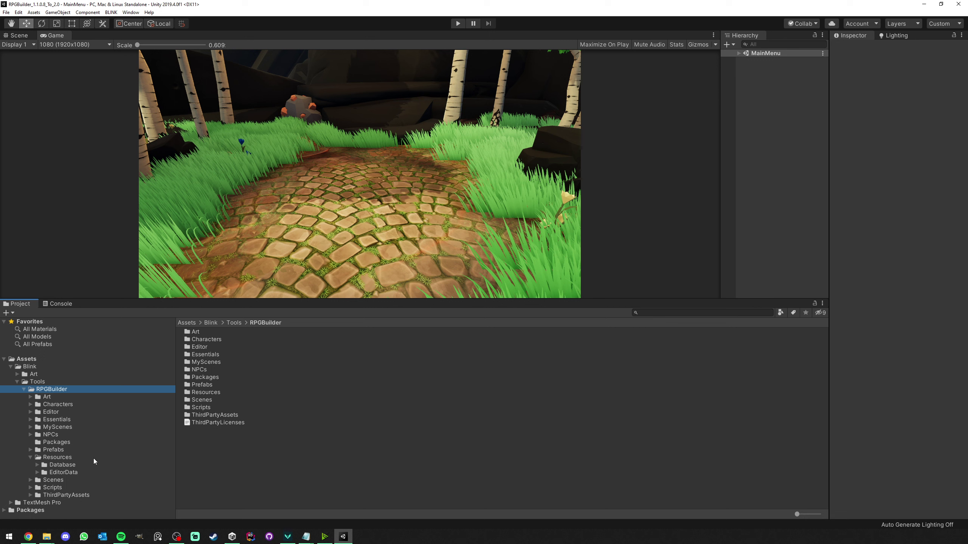
click(50, 482)
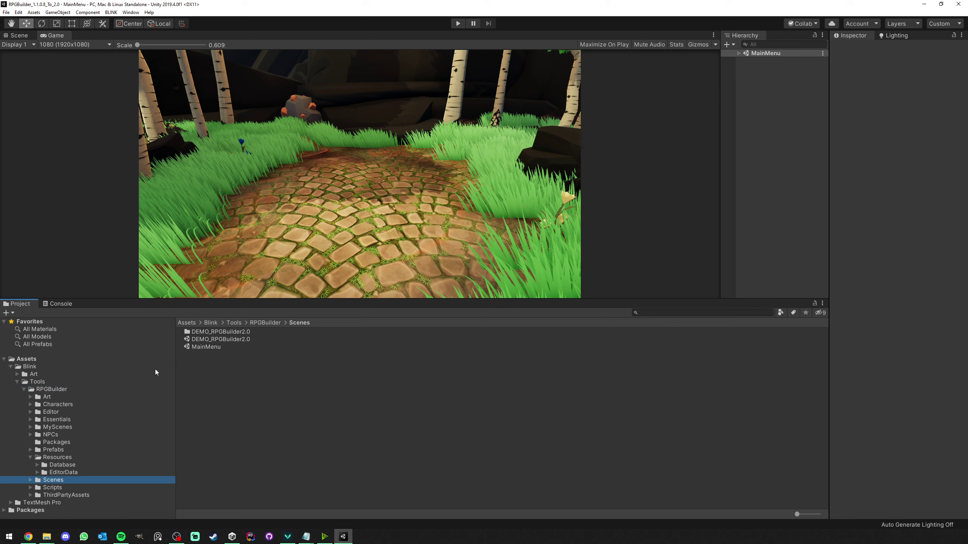
click(30, 458)
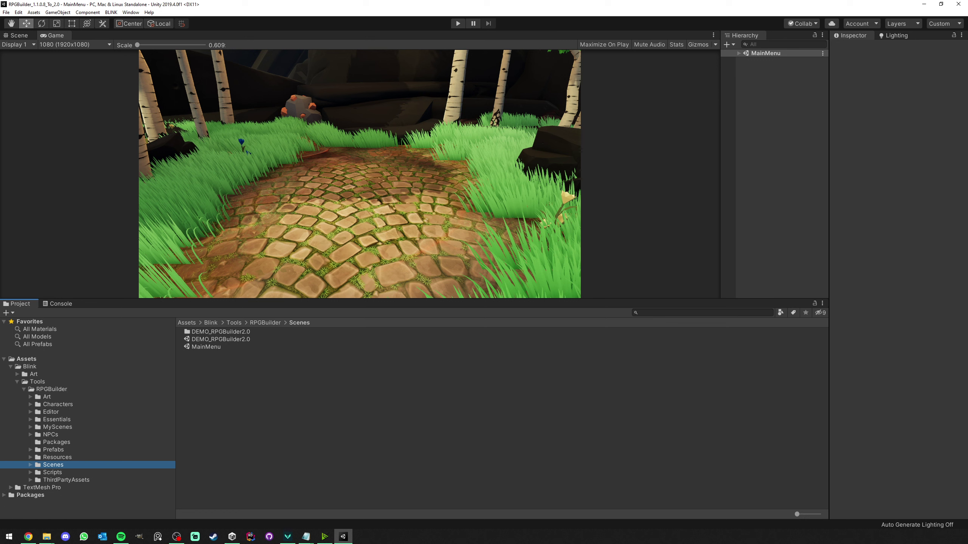
Import the full DatabaseUpgrade_2.0 package from RPGBuilder's Packages folder after reviewing its contents.
click(59, 443)
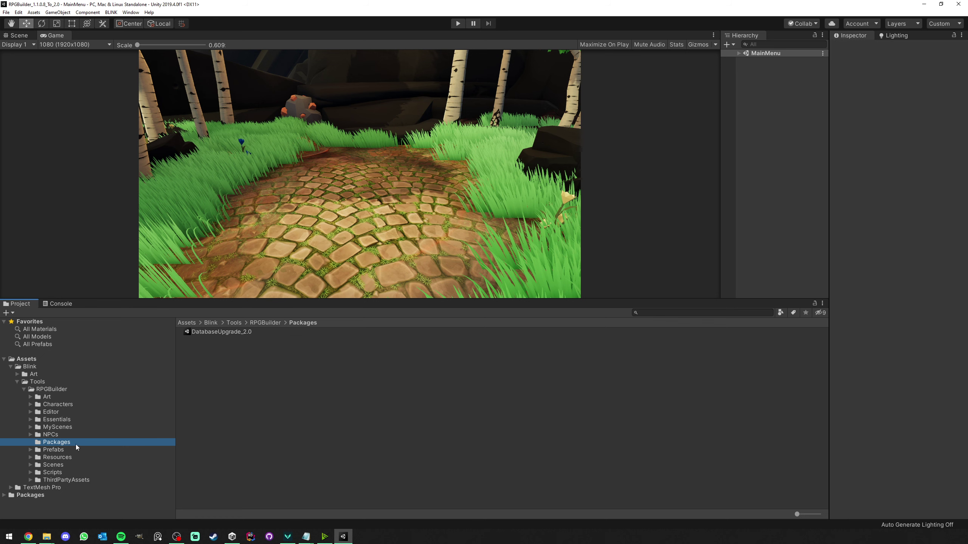
double_click(212, 333)
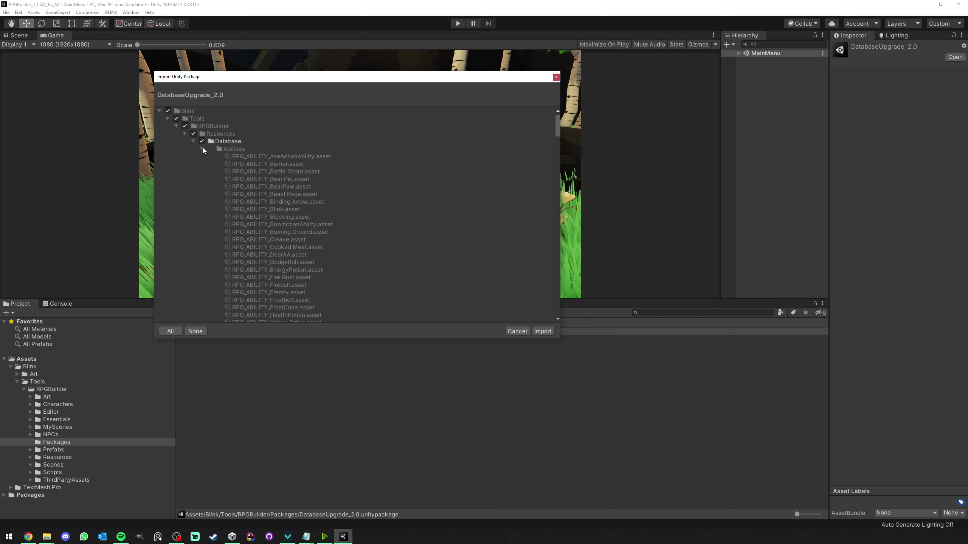
click(202, 149)
drag(556, 129, 560, 182)
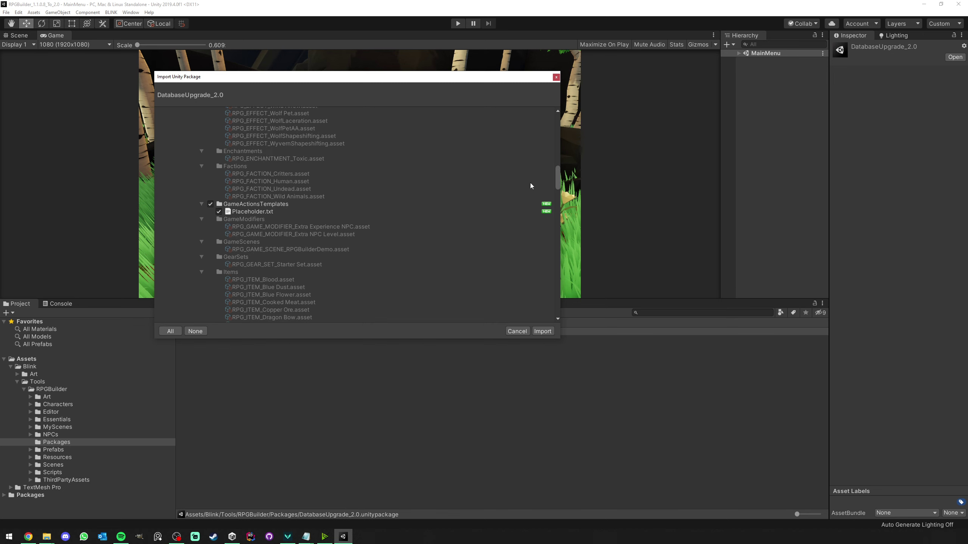
drag(557, 177, 556, 316)
click(543, 331)
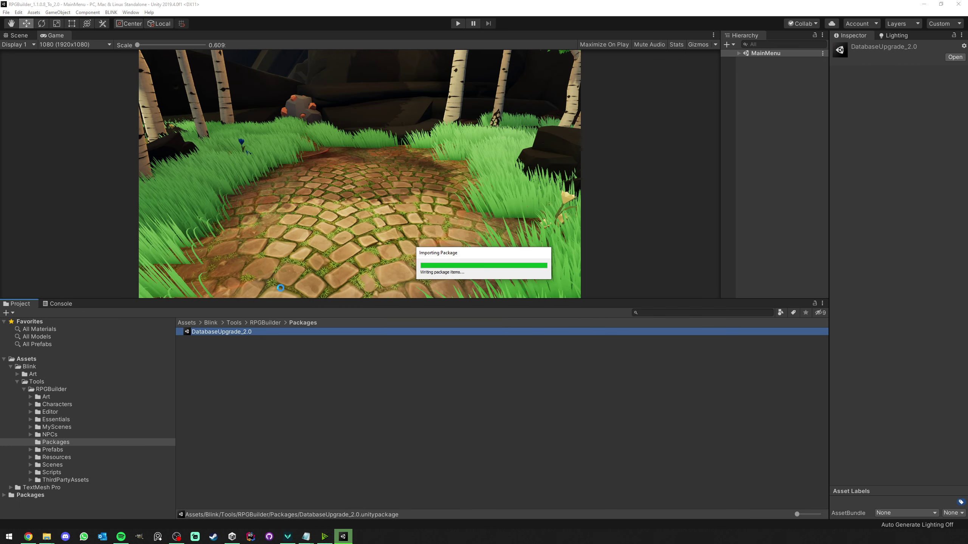
Clear the console after the DatabaseUpgrade_2.0 import and return to the project files.
click(67, 304)
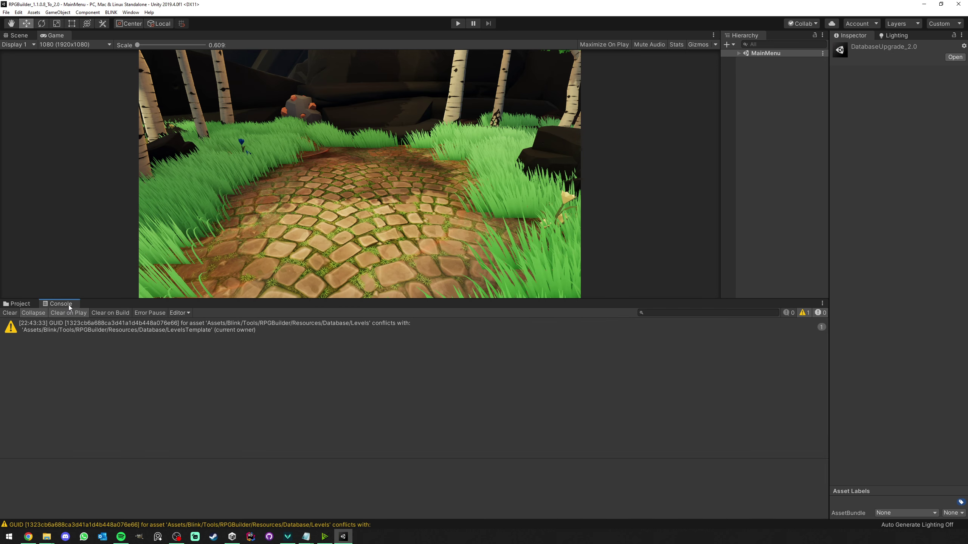
click(10, 313)
click(22, 304)
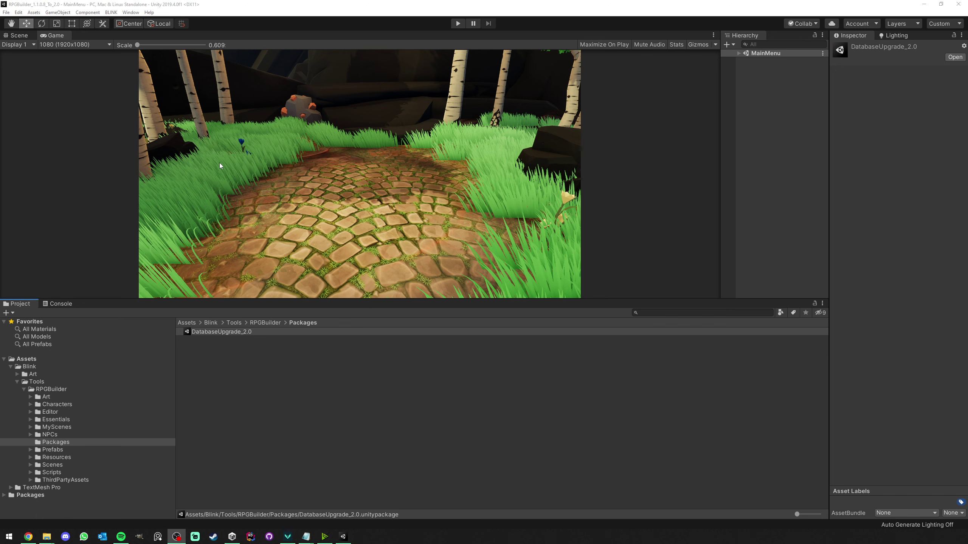
Open the RPG Builder editor, dock it beside the Game view and enlarge its area.
click(111, 12)
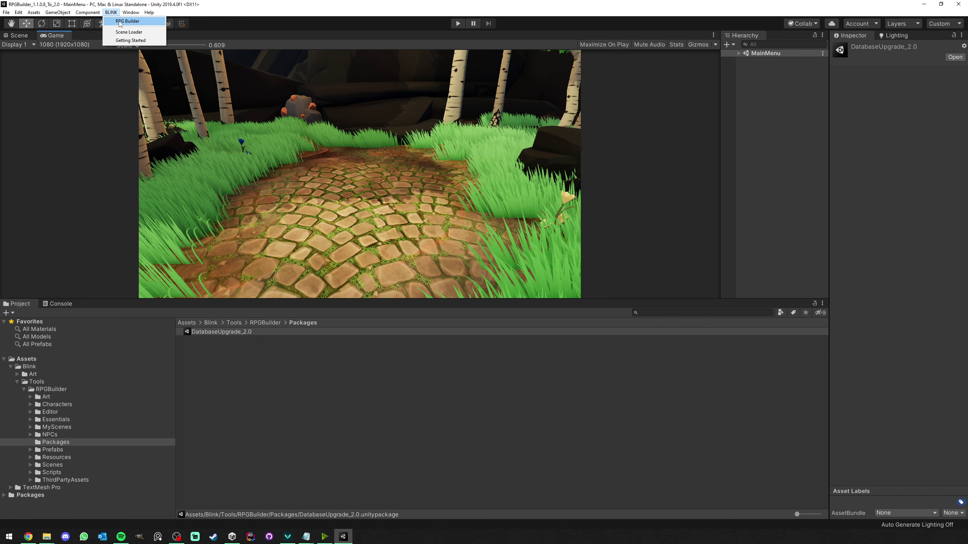
click(127, 22)
drag(171, 74, 99, 35)
drag(165, 298, 200, 395)
click(330, 74)
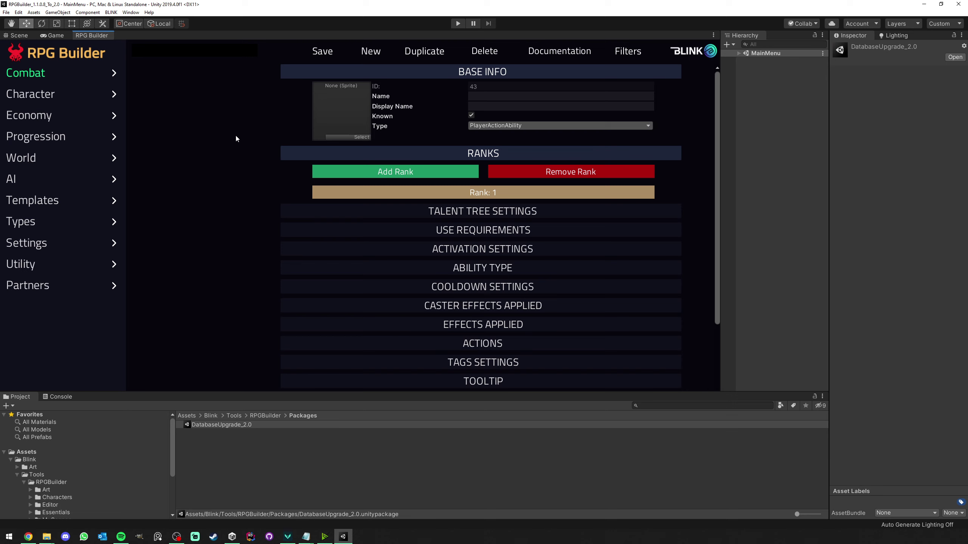
Look through the Combat and Economy categories, including Effects and Merchant Tables, to check for existing database entries.
click(34, 83)
click(33, 113)
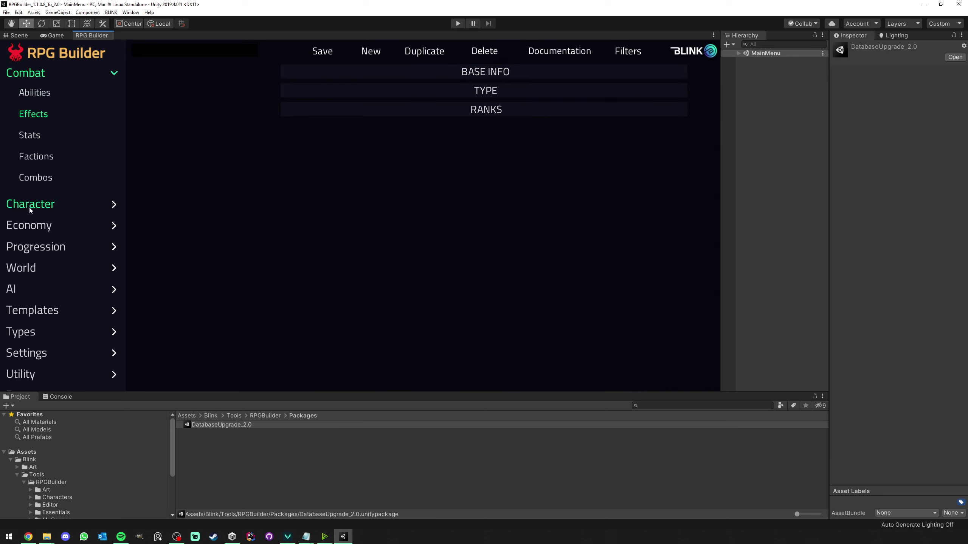
click(29, 225)
click(40, 176)
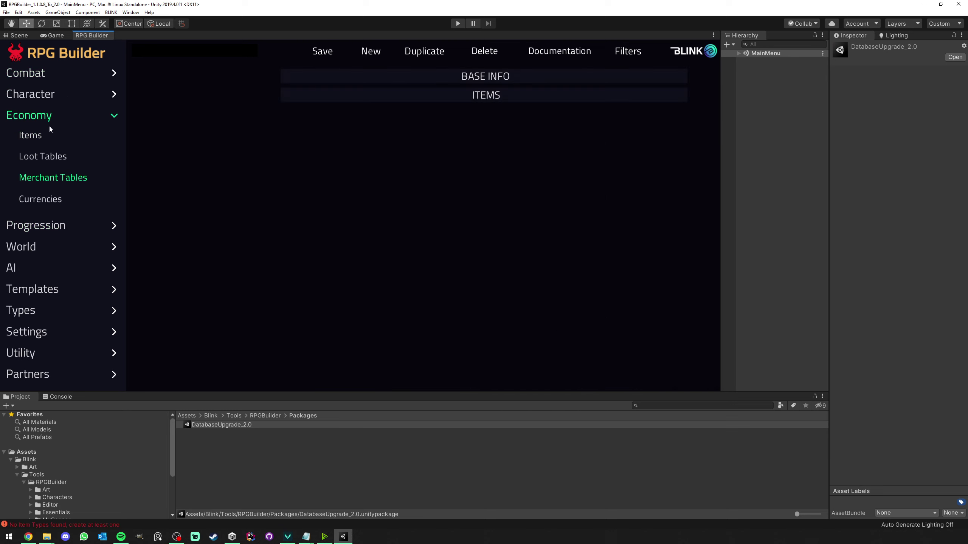
click(28, 75)
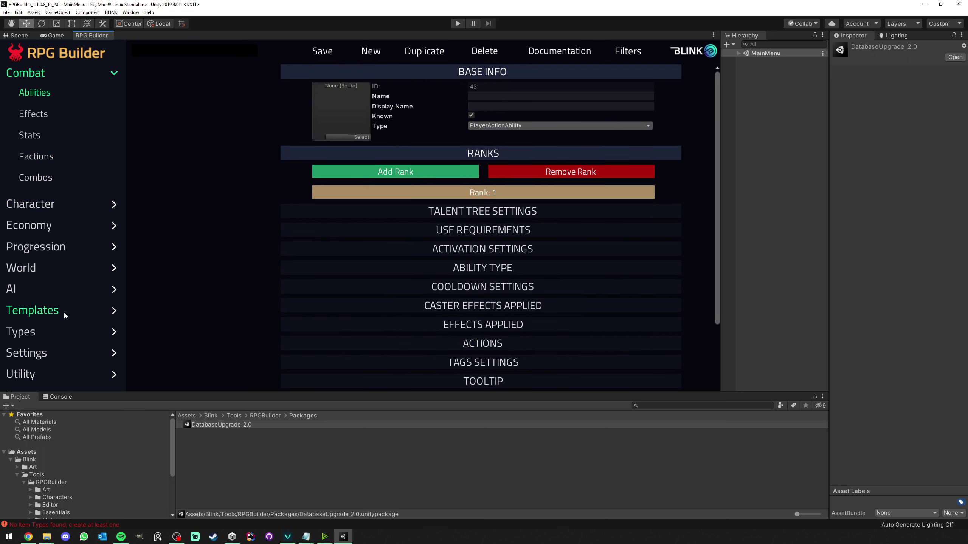
Clear the item type errors from the console and show the project files again.
click(59, 397)
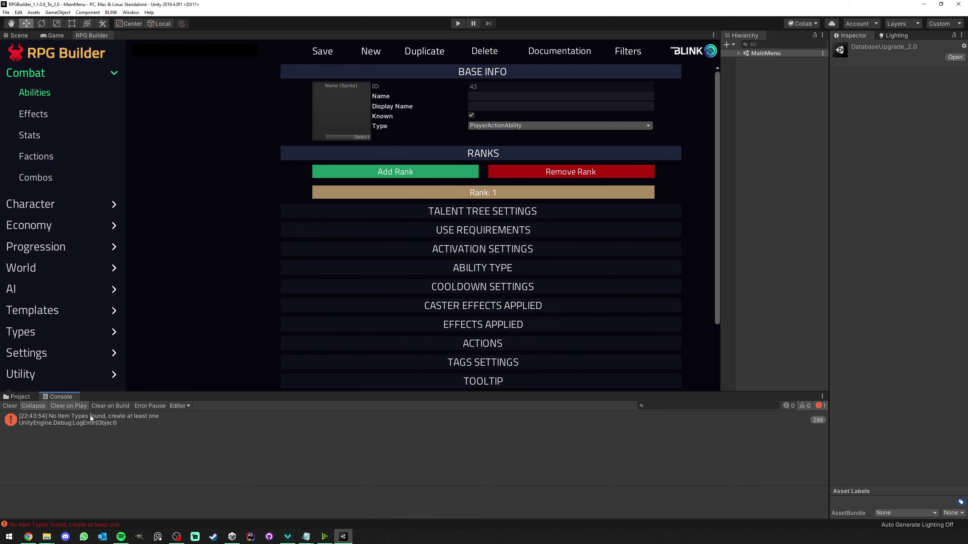
click(10, 406)
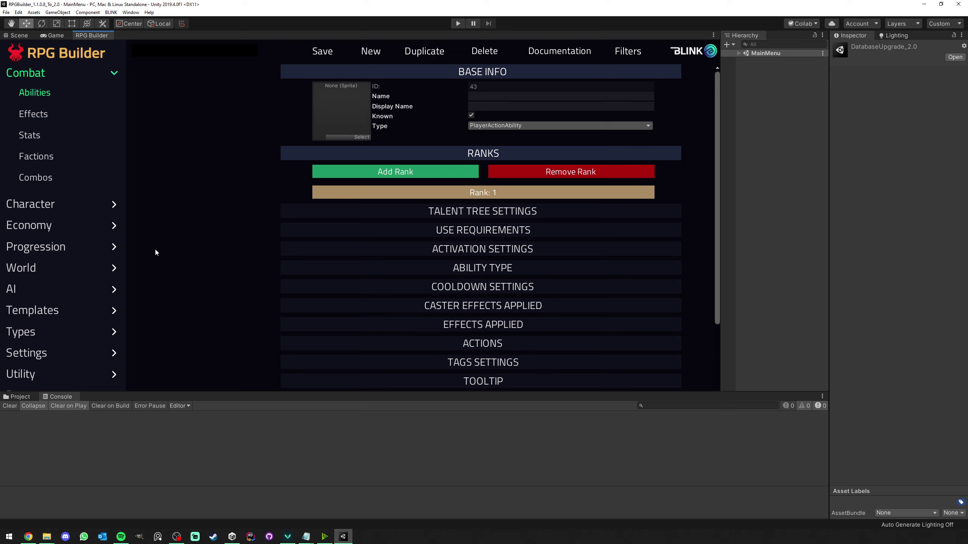
click(34, 397)
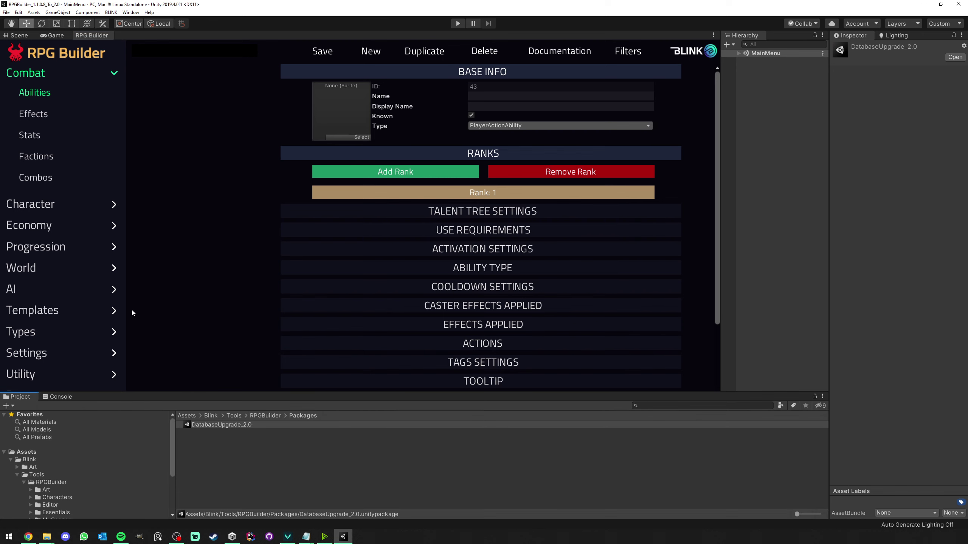
Convert the database to 2.0 with RPG Builder's Upgrade to 2.0 utility.
mouse_move(164, 390)
mouse_down()
mouse_move(160, 364)
mouse_move(153, 380)
mouse_up()
scroll(62, 264, down, 2)
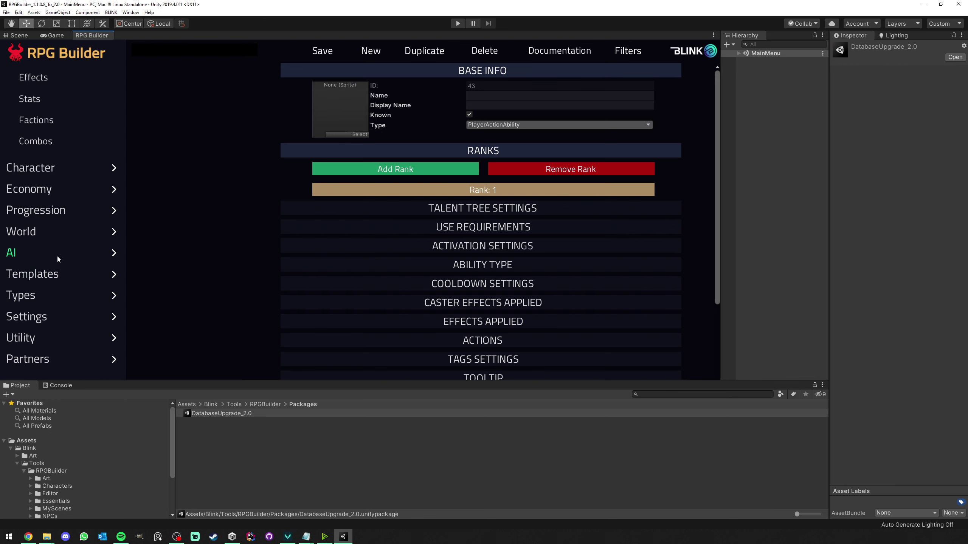
click(33, 338)
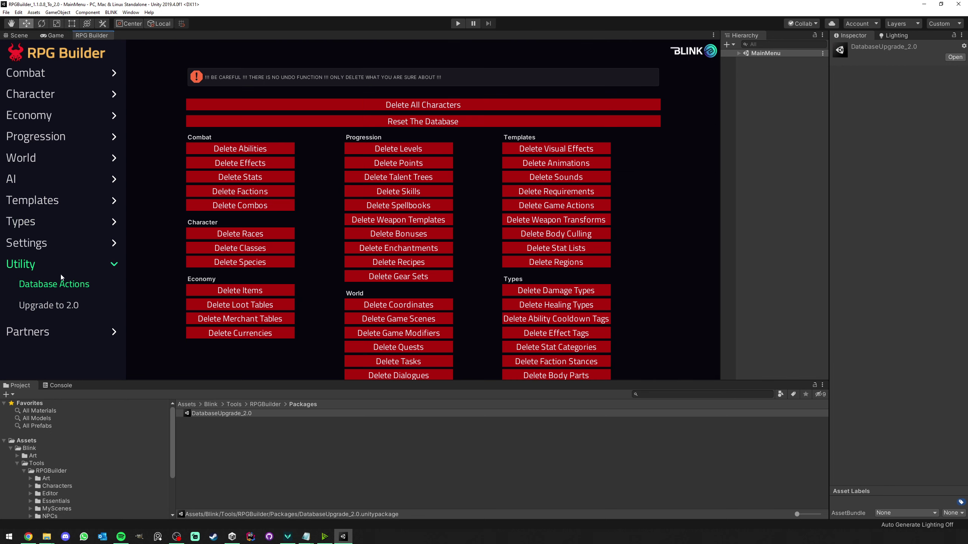
click(49, 308)
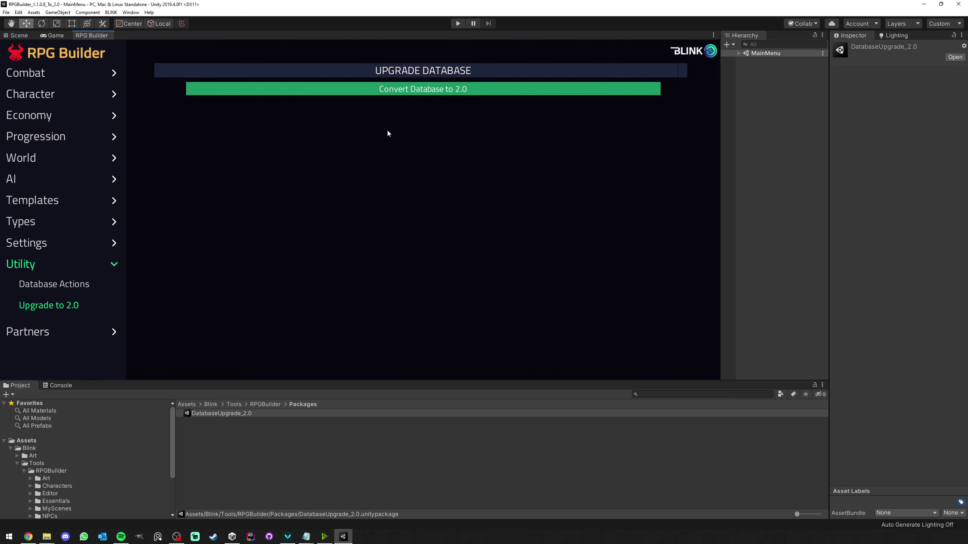
click(385, 86)
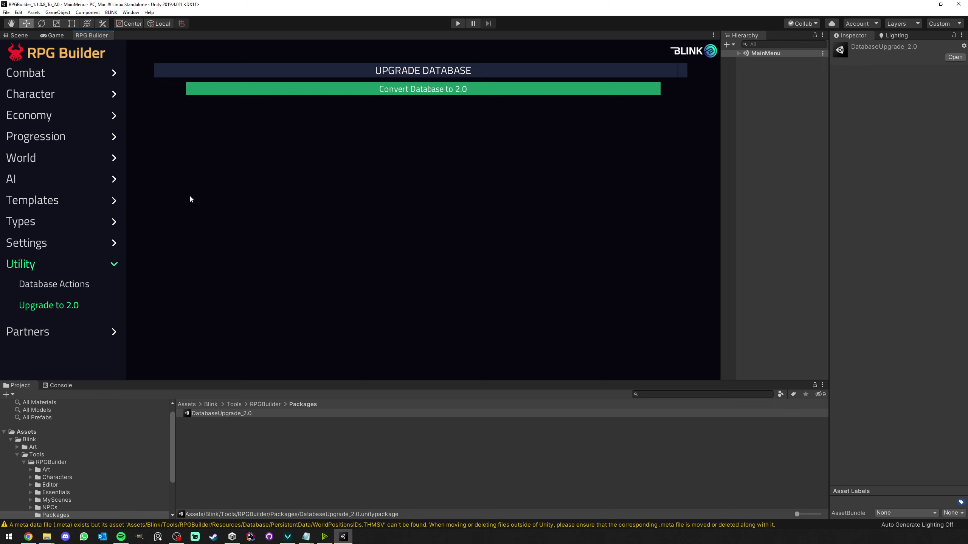
Clear the database conversion messages from the console and go back to the project files.
click(54, 386)
click(9, 394)
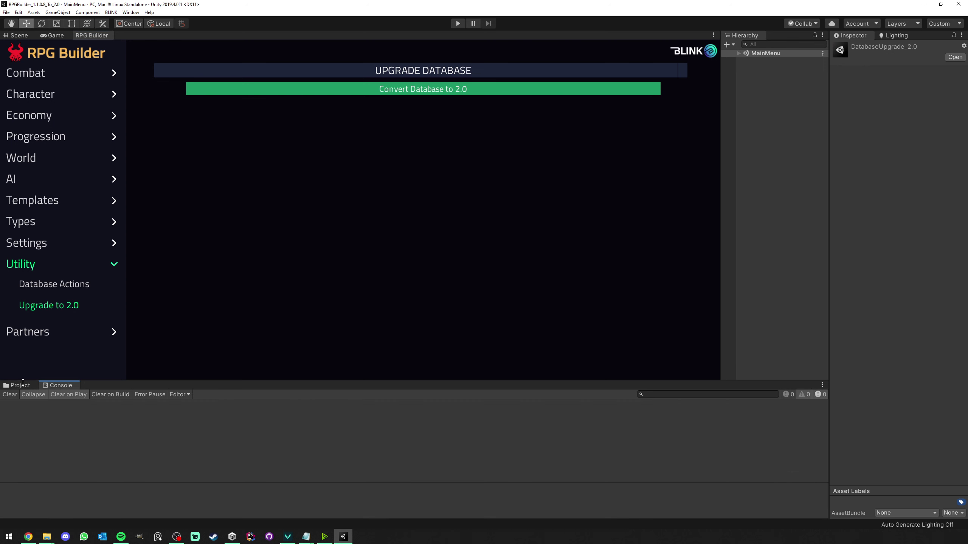
click(19, 385)
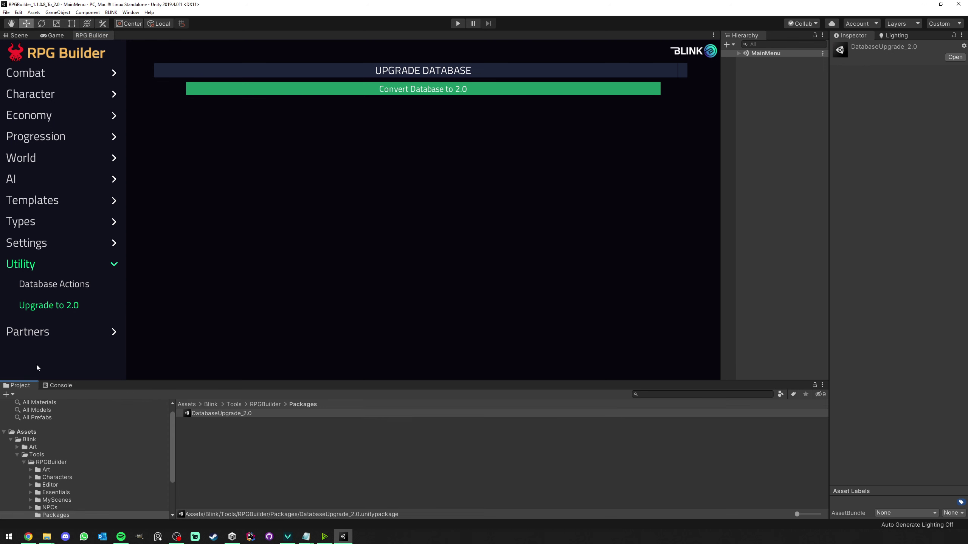
Examine the converted database's Economy items and Combat abilities lists.
click(38, 74)
click(35, 226)
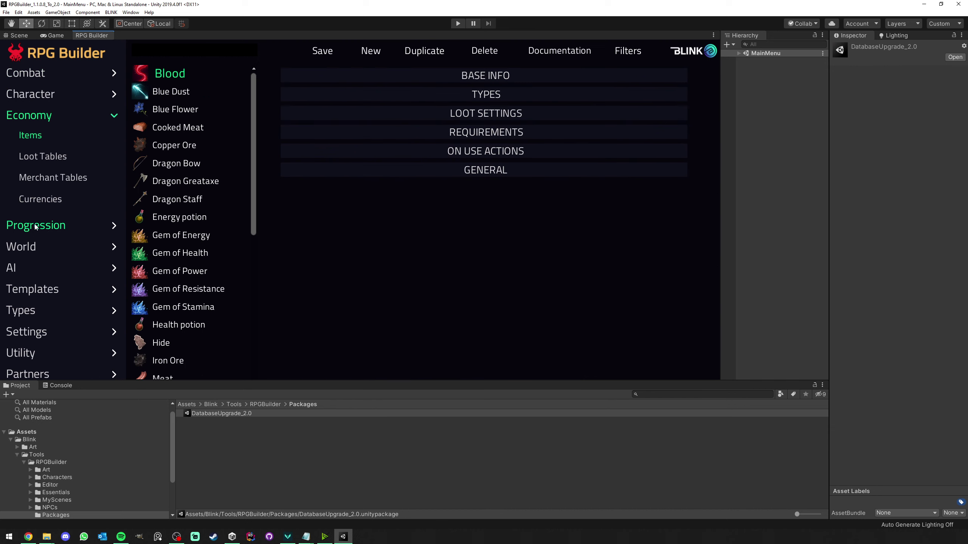
click(38, 73)
scroll(173, 180, down, 5)
scroll(174, 180, down, 5)
scroll(180, 198, up, 9)
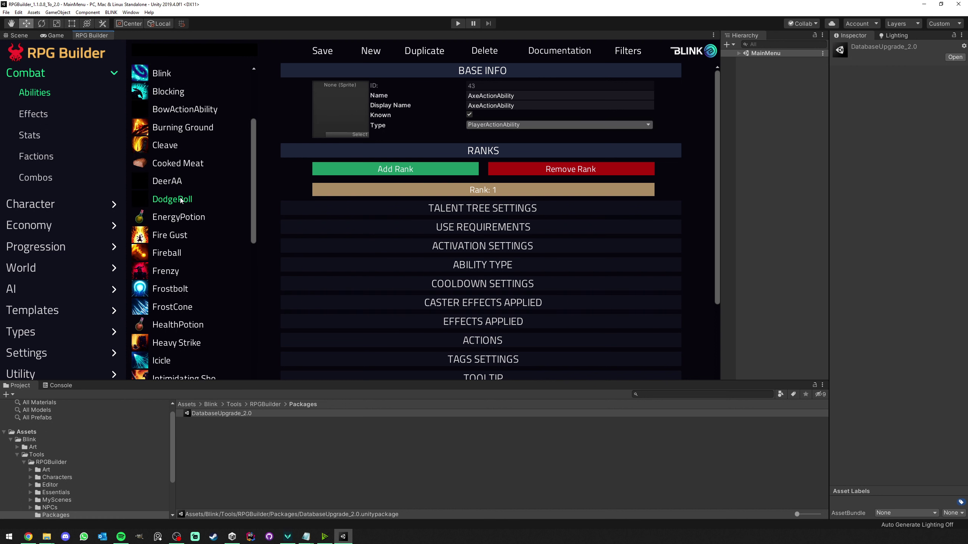
scroll(182, 200, up, 3)
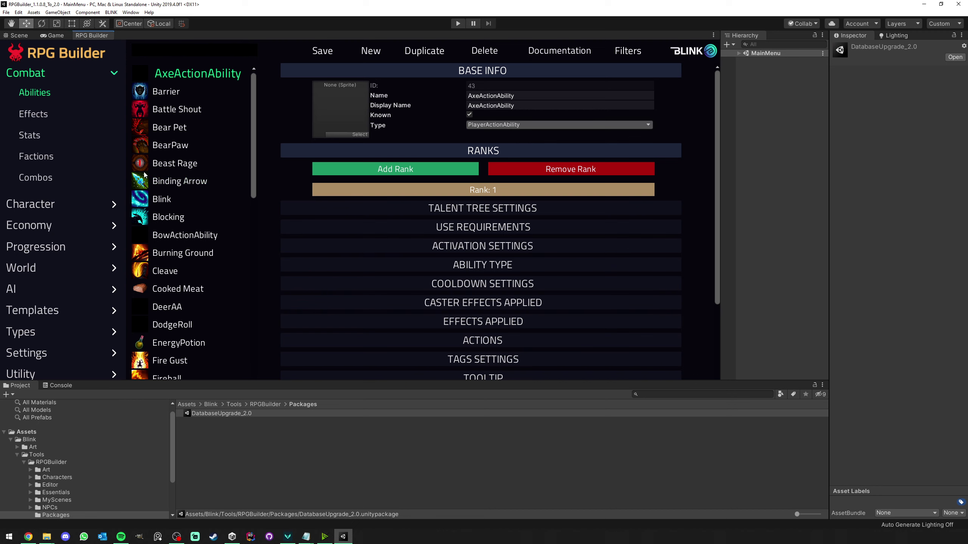
Add one gender entry to the Human race, removing any duplicate entry.
click(34, 203)
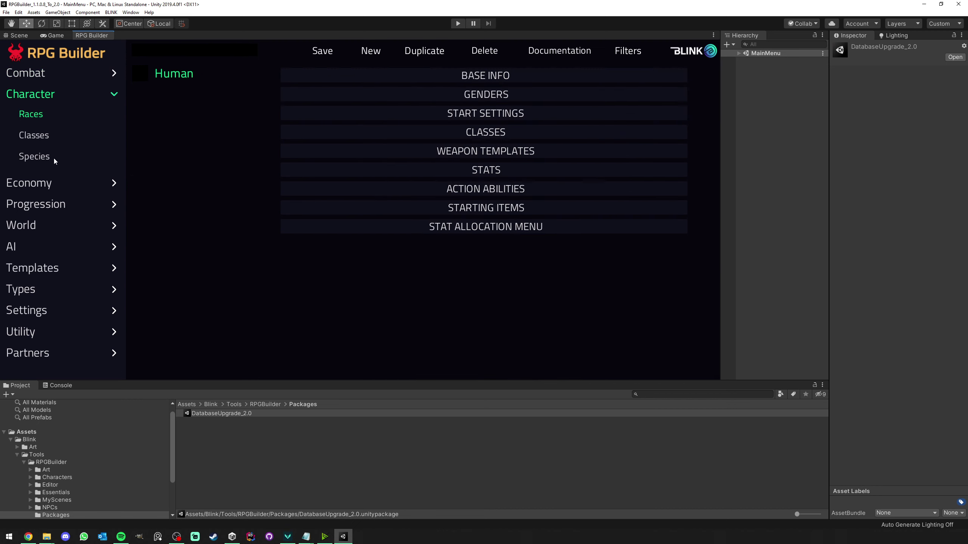
click(439, 76)
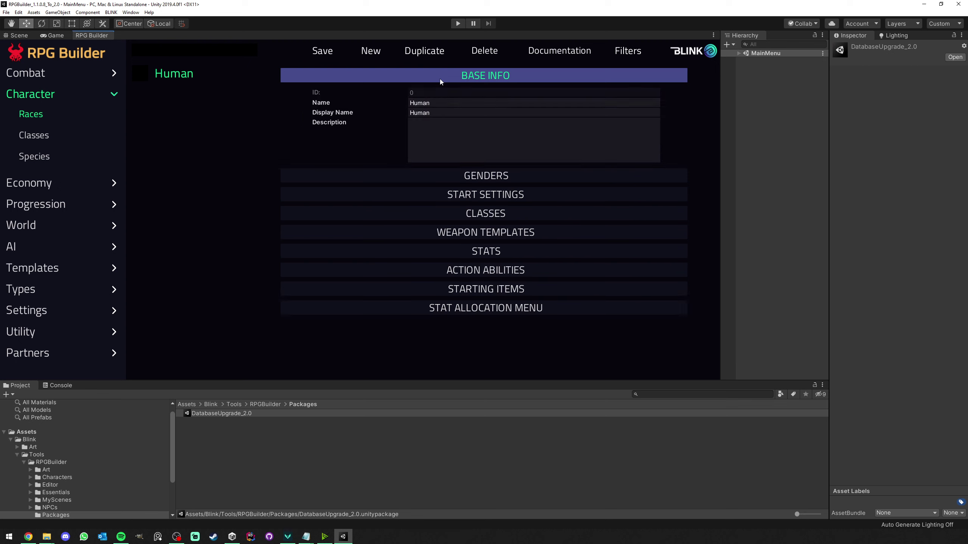
click(450, 176)
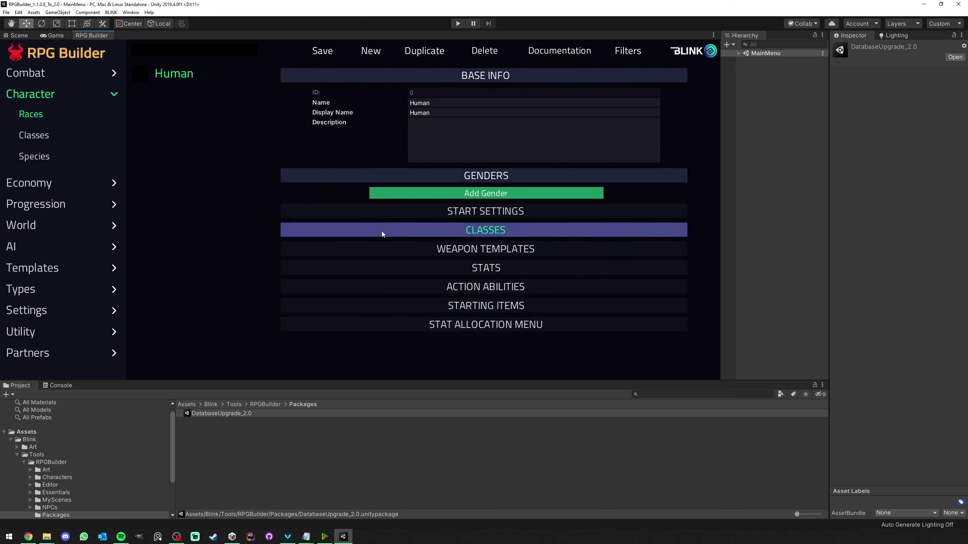
double_click(391, 192)
scroll(500, 221, down, 3)
scroll(611, 223, up, 3)
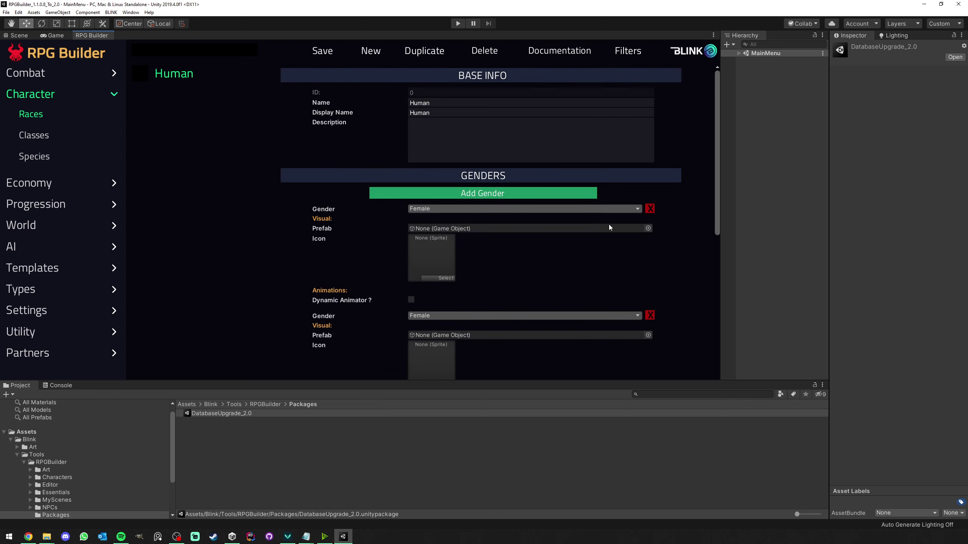
click(650, 209)
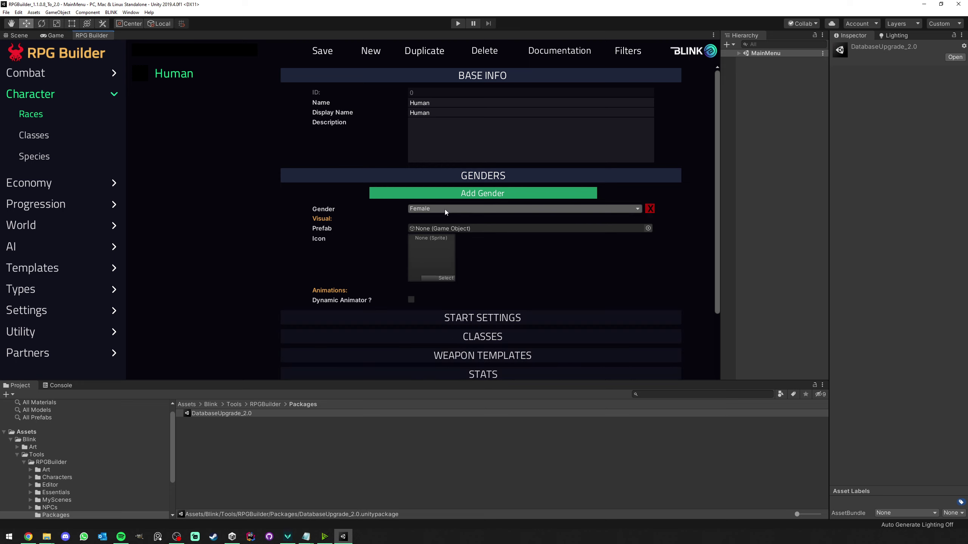
Check the gender choices for the Human race's new entry and keep Female selected.
click(457, 214)
click(433, 222)
click(458, 209)
click(427, 228)
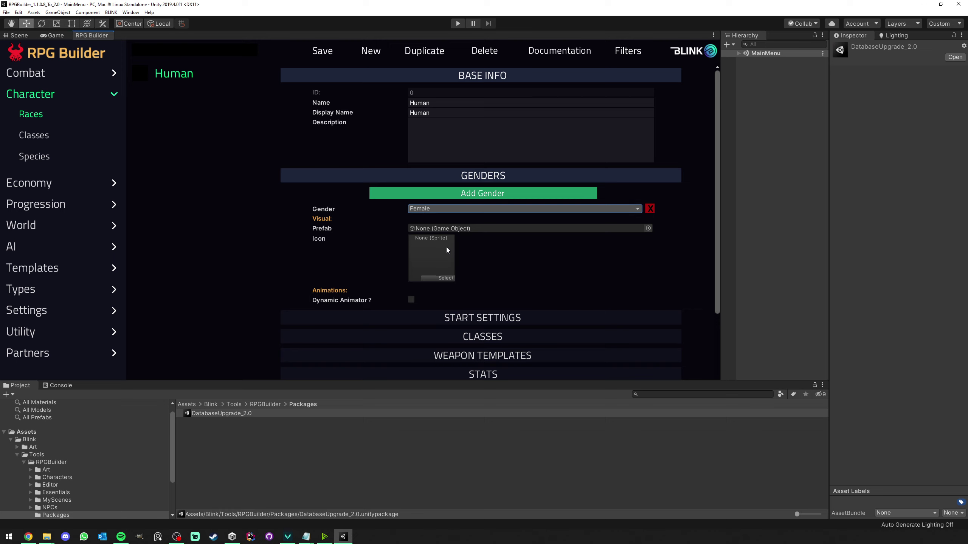
Assign the Character_HumanMale prefab and the Human3 sprite icon to the Human race's Female gender.
scroll(76, 451, down, 1)
click(57, 449)
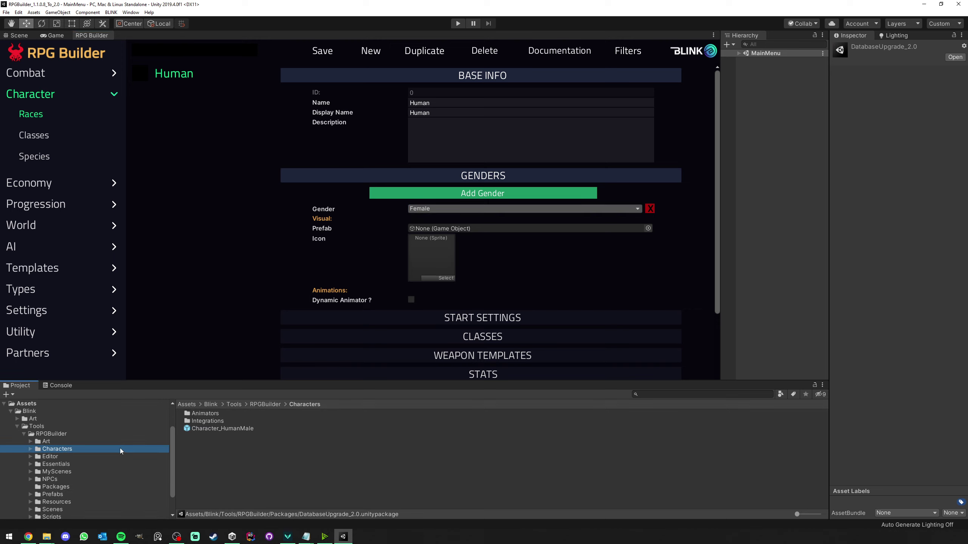
drag(217, 428, 417, 234)
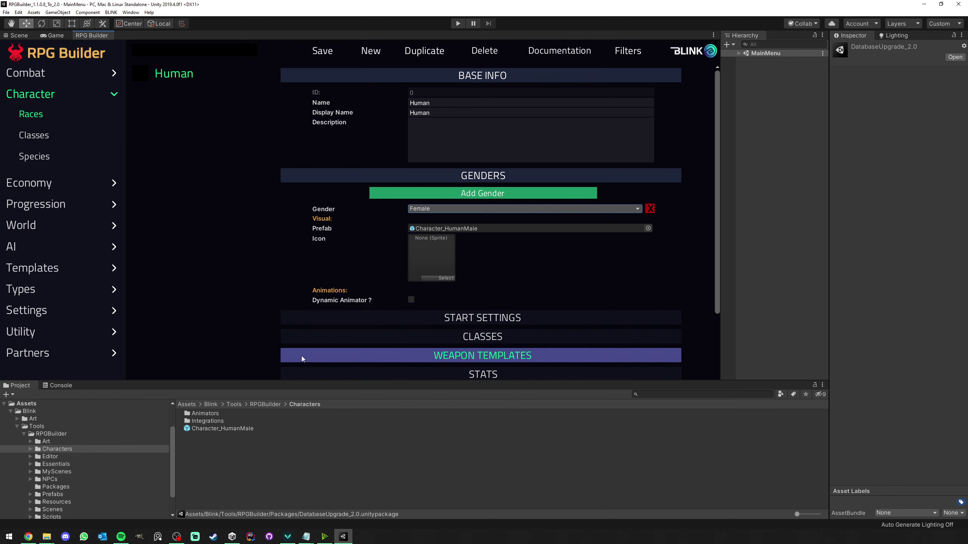
click(446, 278)
text(human)
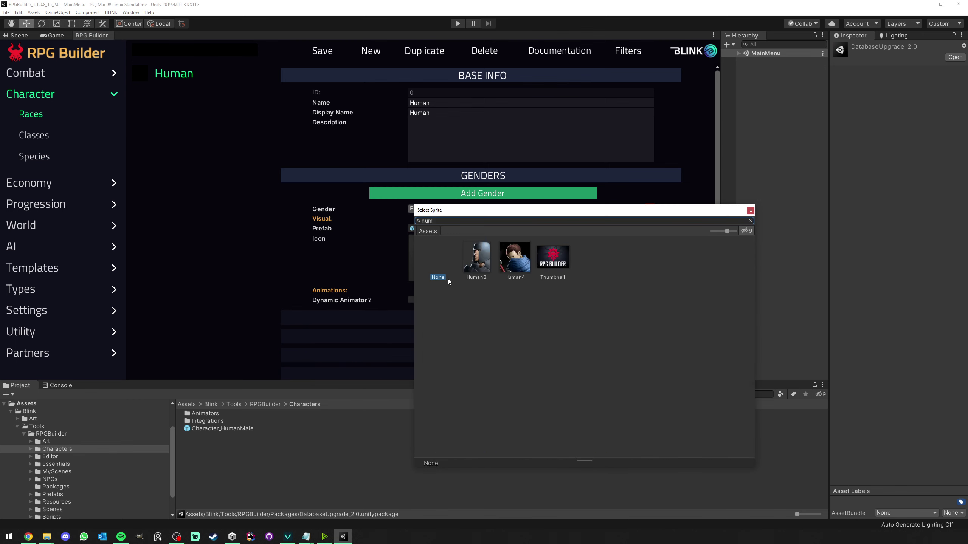
double_click(480, 257)
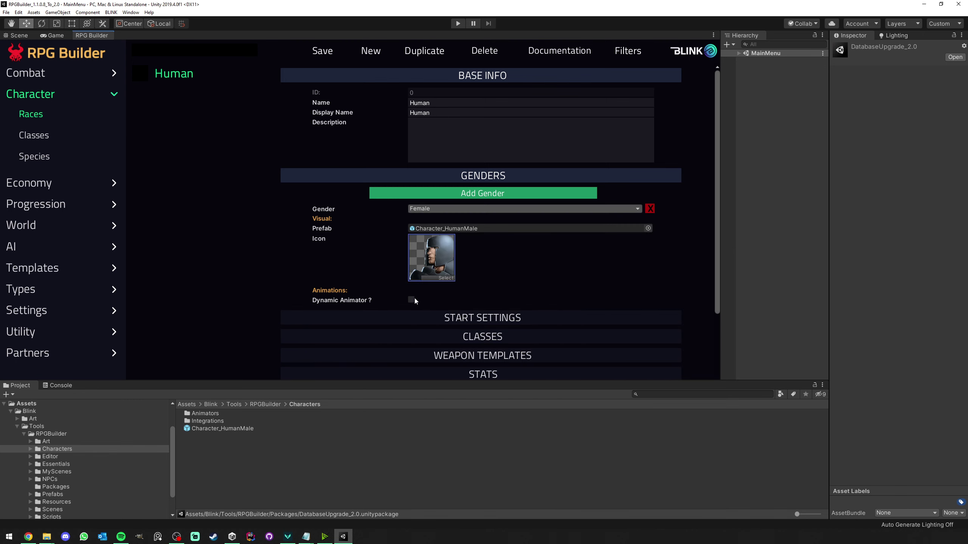
Enable Dynamic Animator for the Human race's Female gender, assign HumanRestOverride as rest and combat controllers, and save the race.
click(411, 300)
double_click(49, 453)
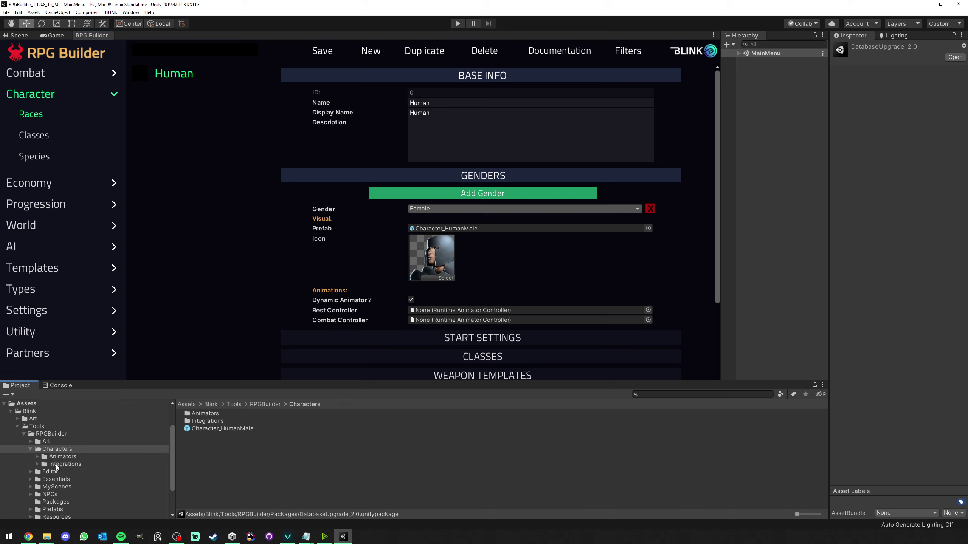
click(57, 457)
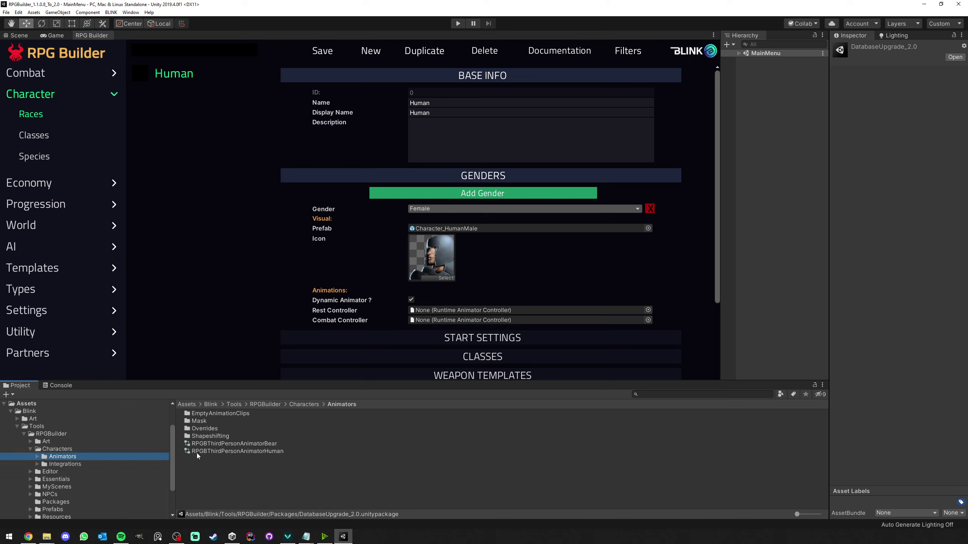
click(40, 457)
drag(68, 479, 457, 310)
drag(215, 459, 438, 320)
scroll(259, 238, down, 3)
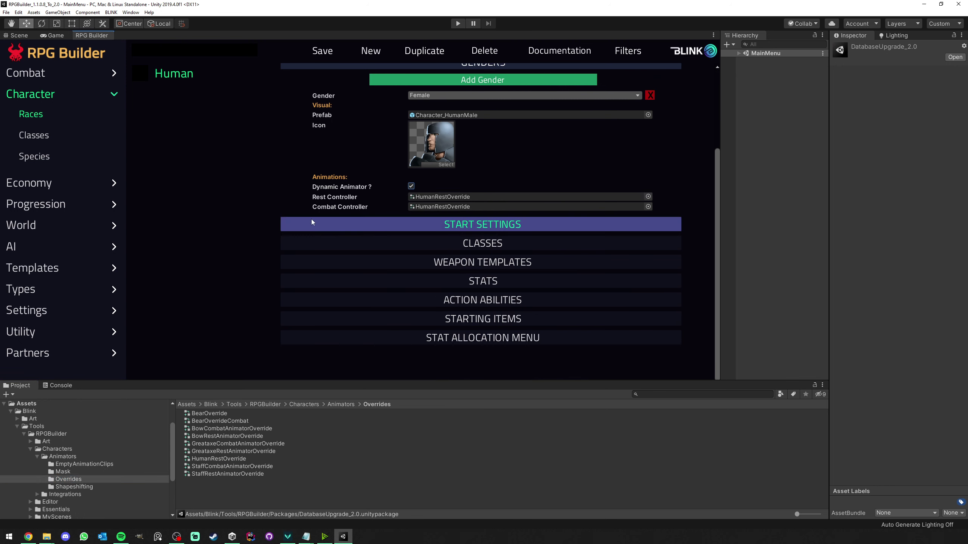
scroll(300, 124, up, 3)
click(315, 56)
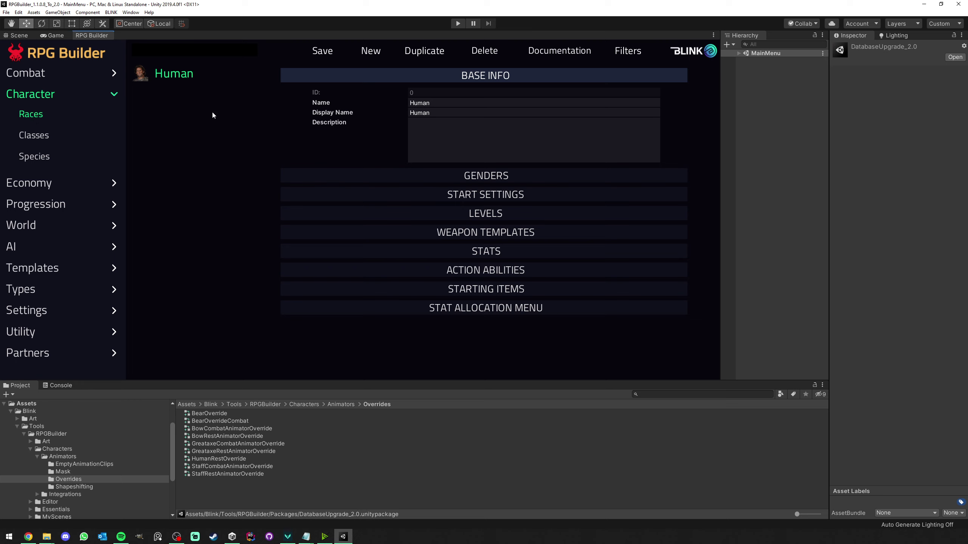
Reopen the RPG Builder editor and assign CharacterLevels_LEVELS as the Human race's level template.
click(373, 218)
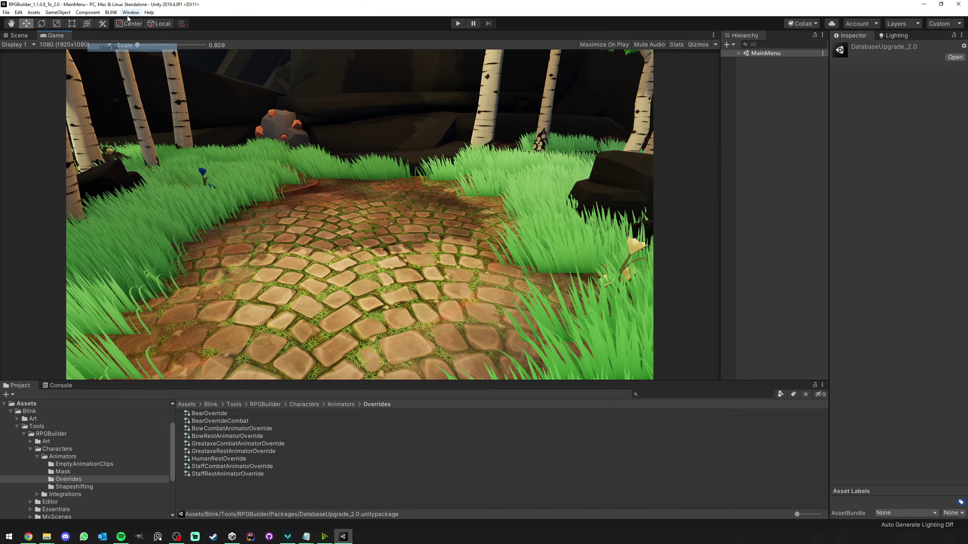
click(111, 12)
click(127, 20)
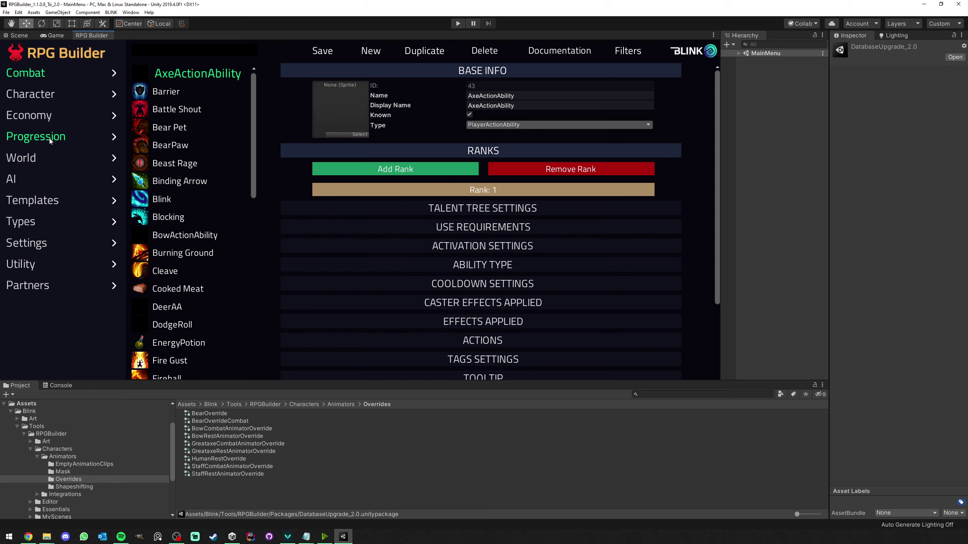
click(39, 95)
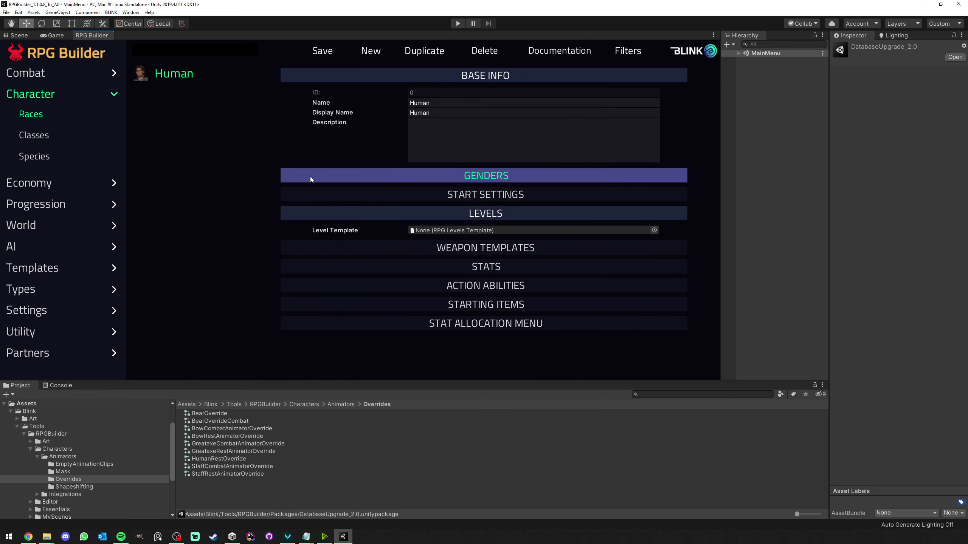
click(654, 230)
double_click(482, 249)
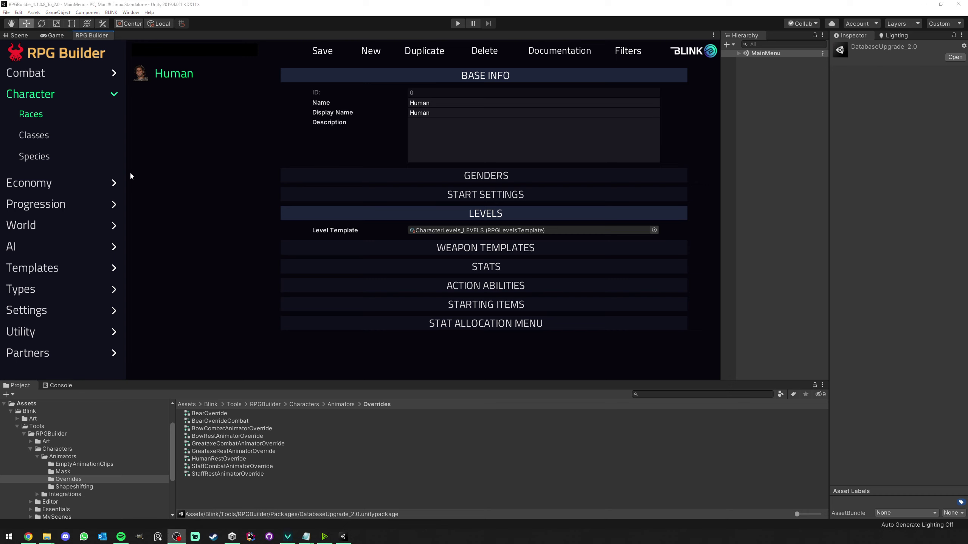
Find the Health stat among the combat stats and examine its vitality action settings.
click(38, 78)
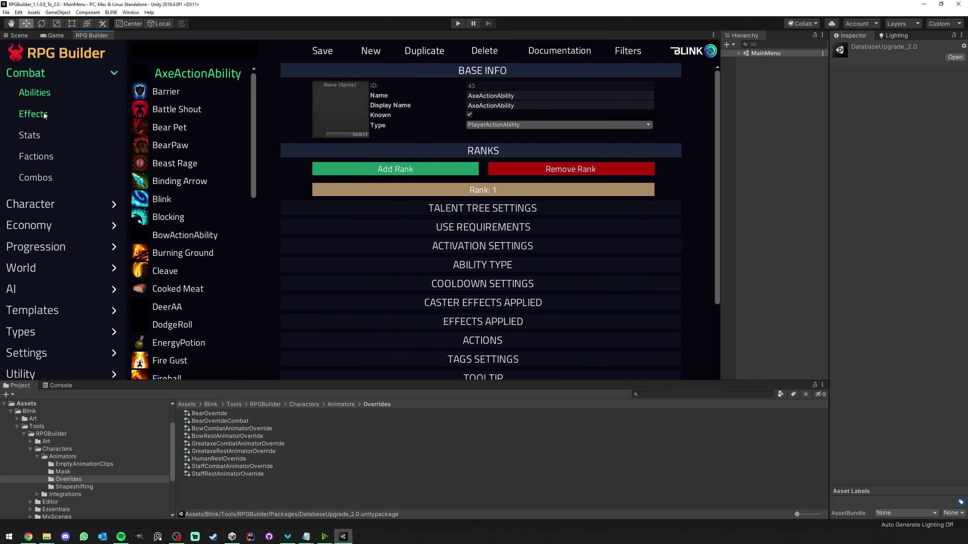
click(37, 137)
click(181, 46)
text(he)
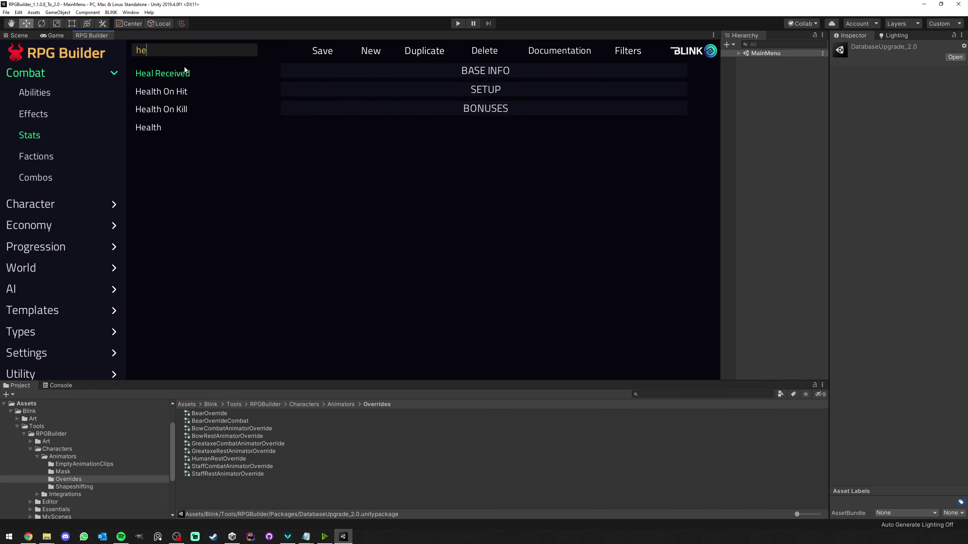
click(158, 127)
click(383, 112)
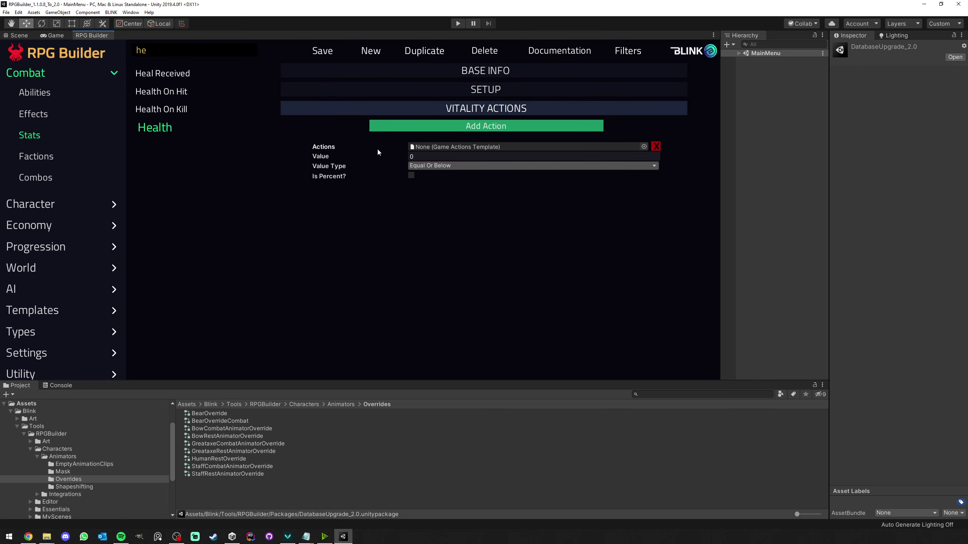
click(426, 154)
click(410, 172)
Create and save a game actions template named Death containing one action of type Death.
scroll(92, 197, down, 2)
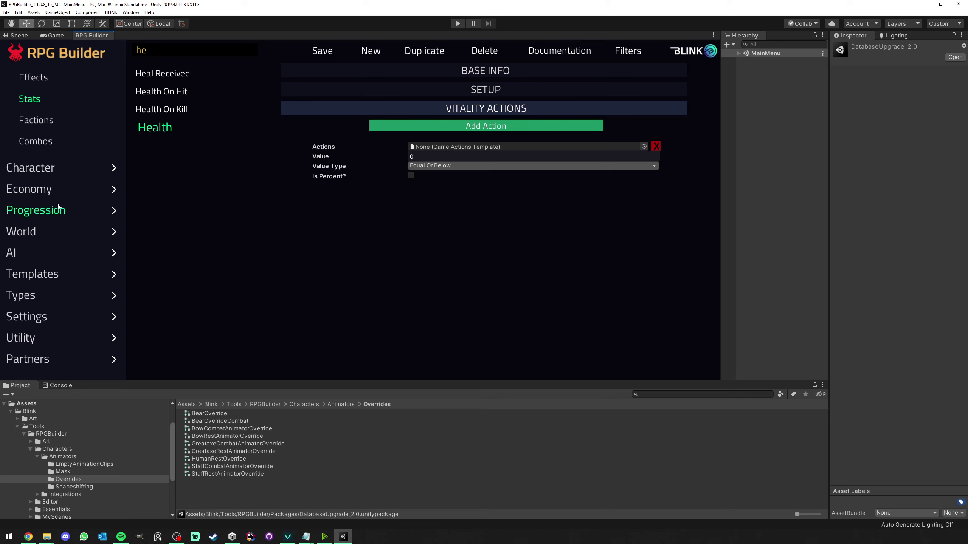
click(40, 269)
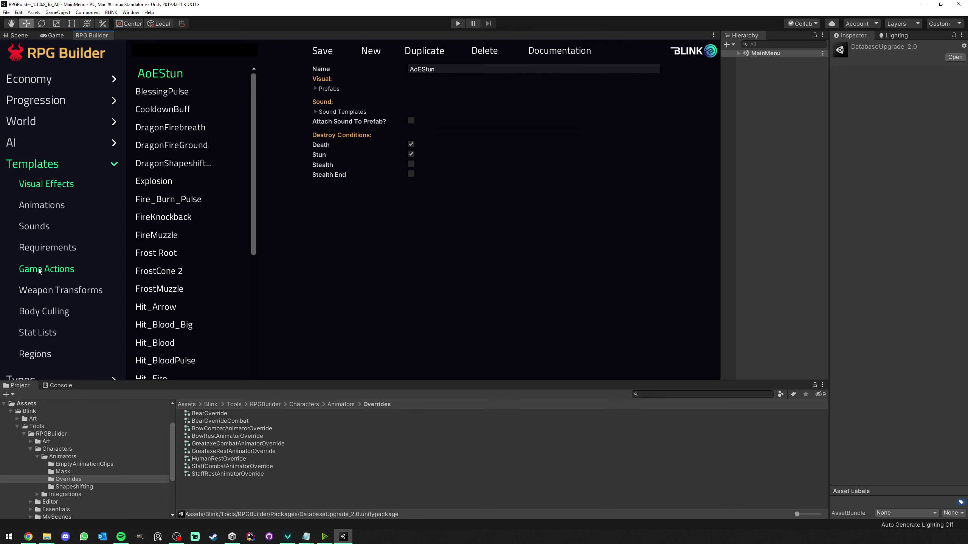
click(45, 266)
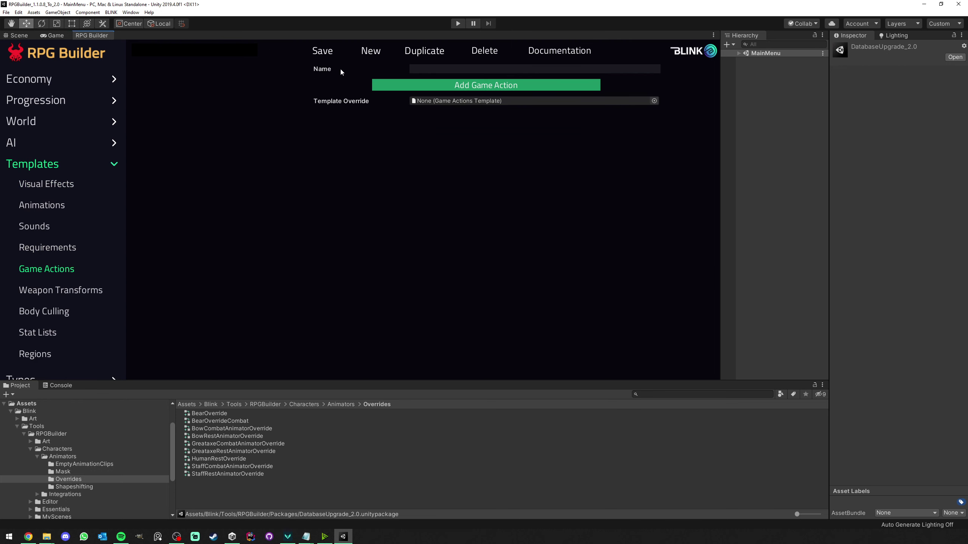
text(Death)
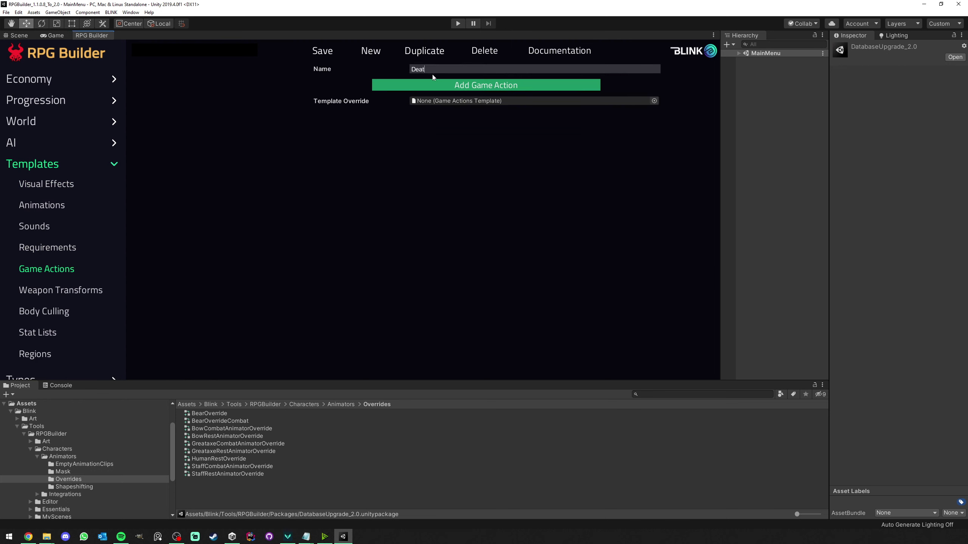
click(433, 81)
click(443, 125)
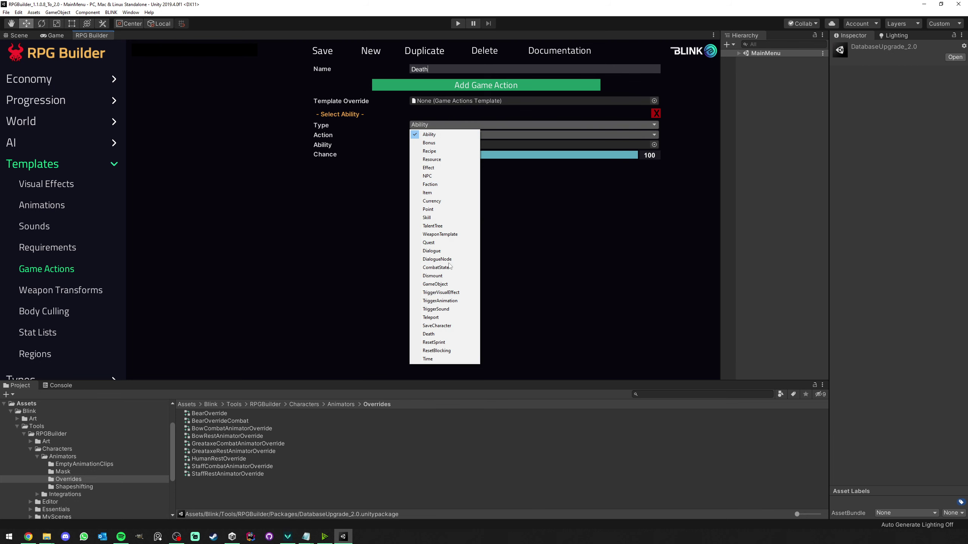
click(444, 335)
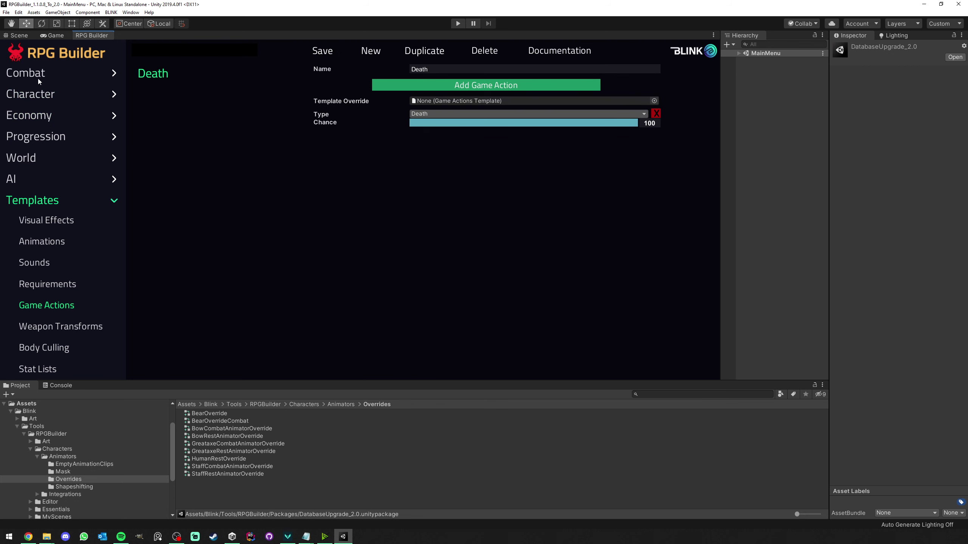
Assign the Death_GAME_ACTIONS template to the Health stat's vitality action and save the stat.
click(37, 76)
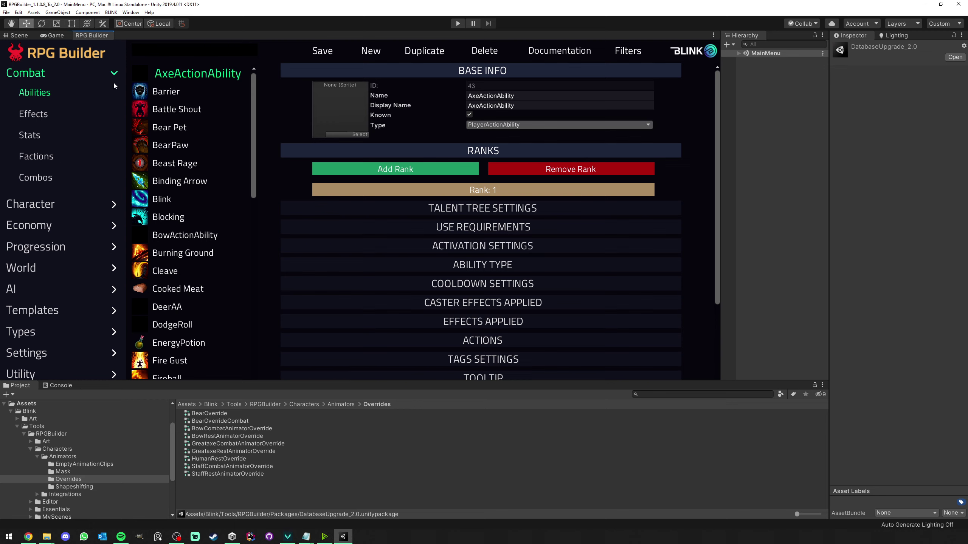
click(31, 135)
click(166, 50)
text(h)
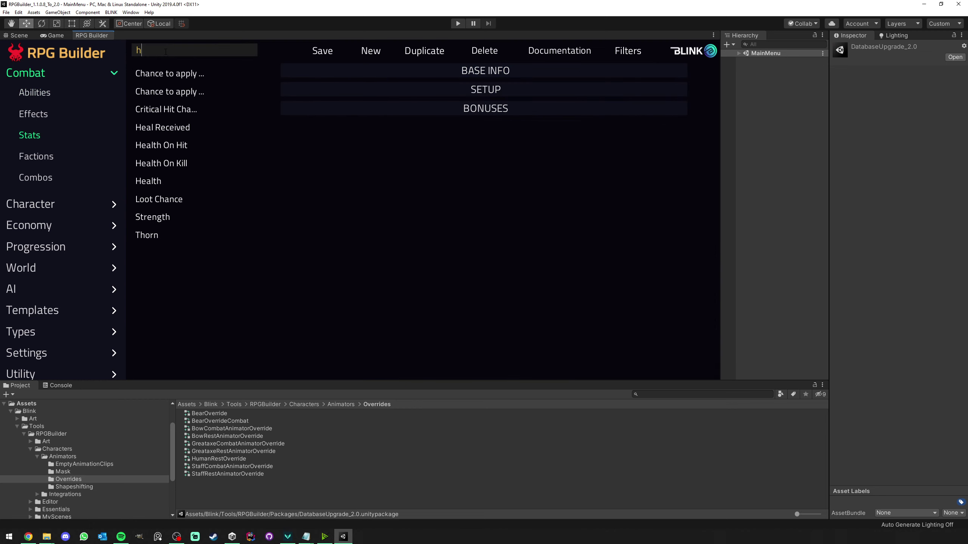
text(ea)
click(151, 127)
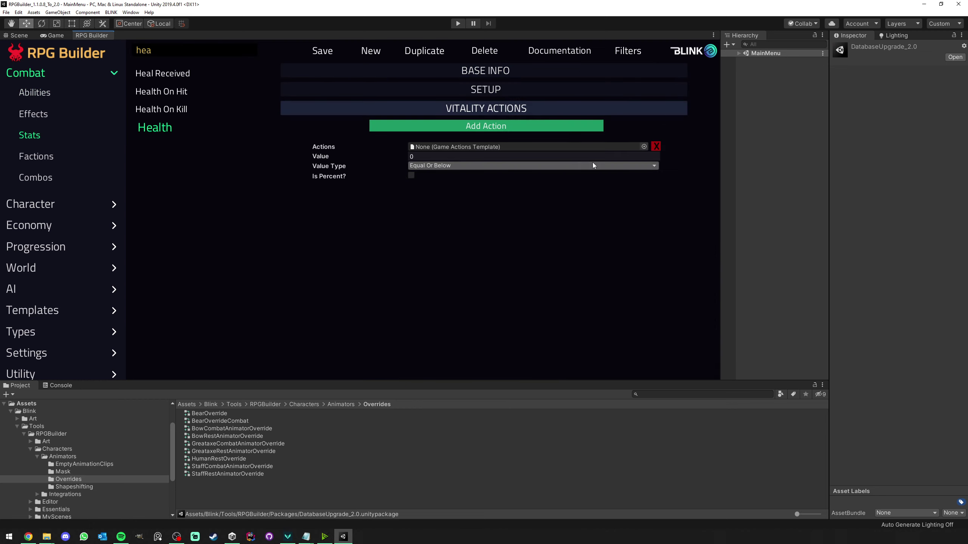
click(644, 147)
double_click(453, 247)
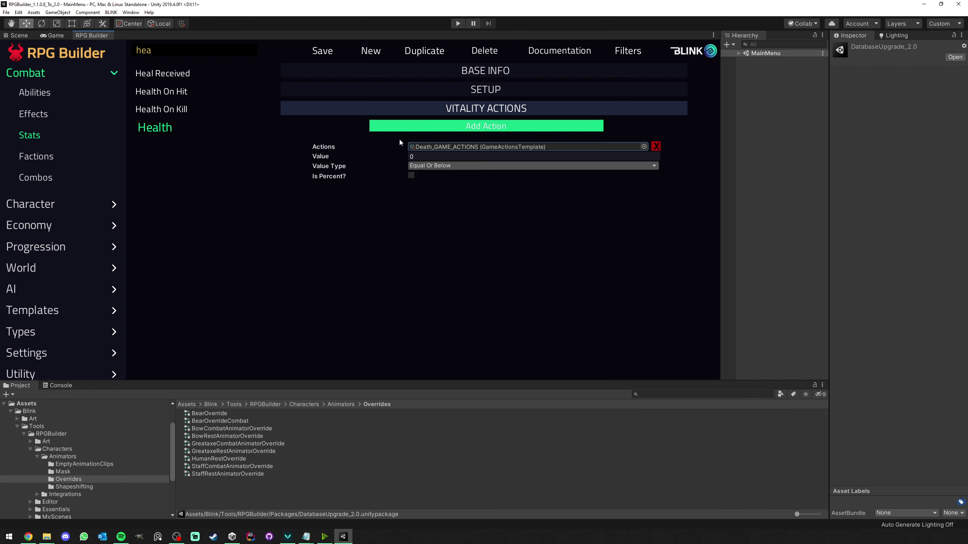
click(322, 51)
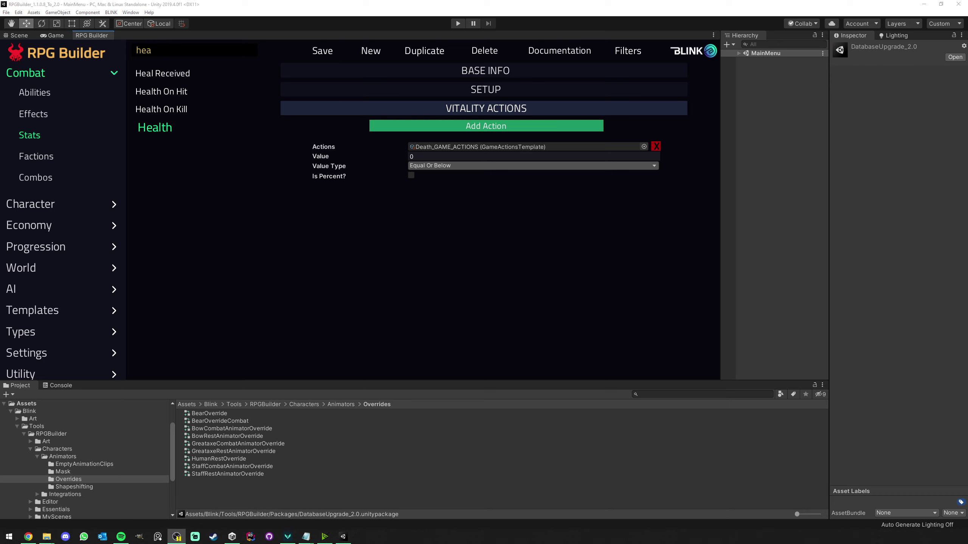
Find the Strength stat and examine its base info, setup and bonus settings.
click(163, 50)
text(stre)
click(166, 75)
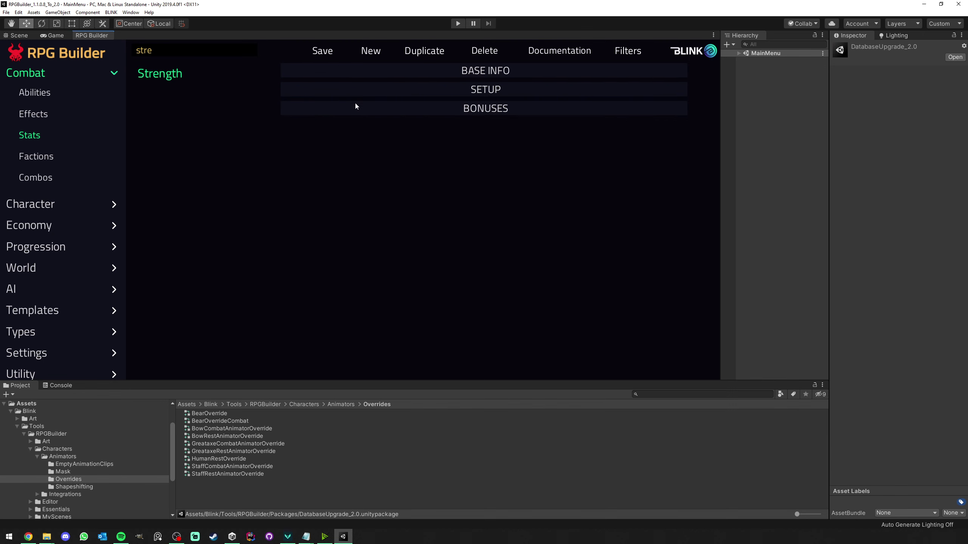
click(358, 90)
click(362, 226)
click(352, 71)
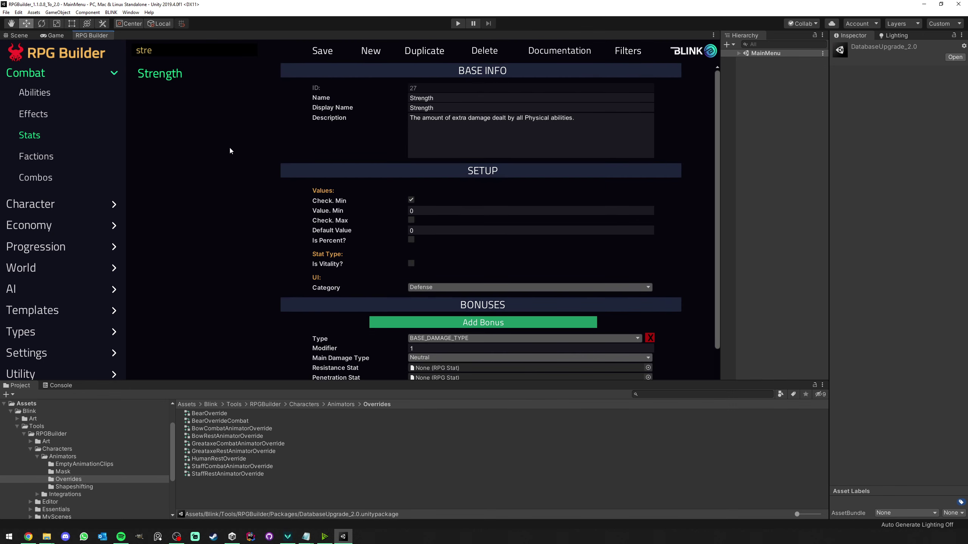
scroll(312, 137, down, 2)
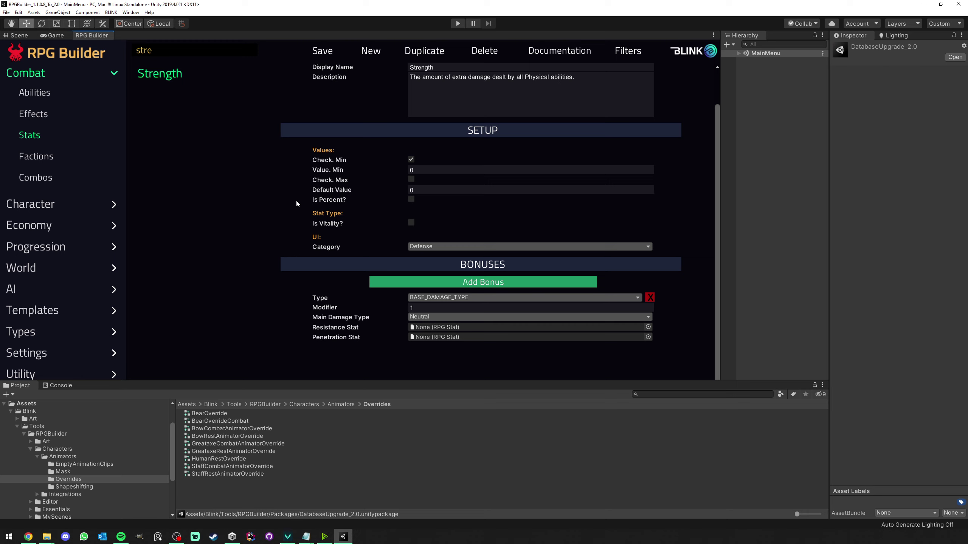
Filter the stats for the fire ones and compare the Fire Damage, Fire Penetration and Fire Resistance settings.
click(198, 50)
text(fi)
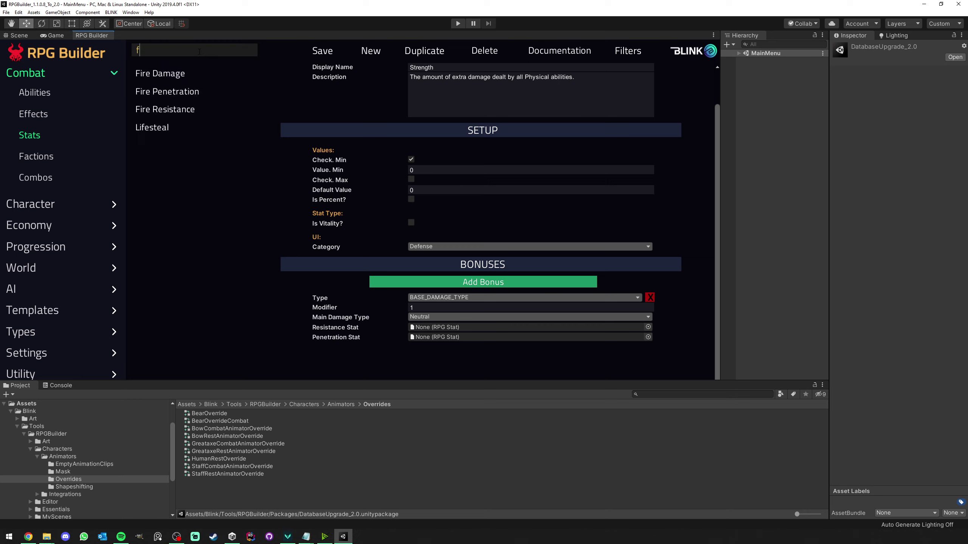
click(175, 74)
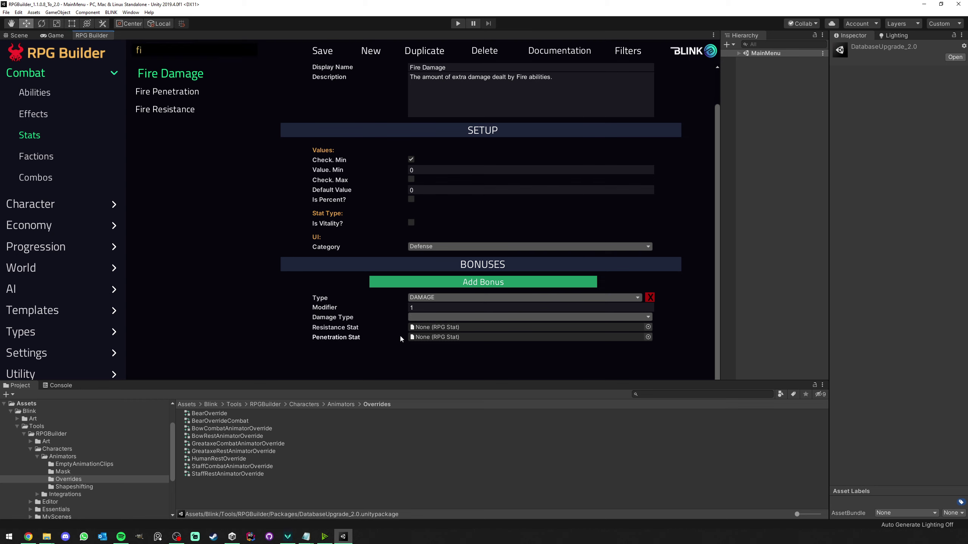
click(163, 97)
click(161, 109)
click(164, 93)
click(170, 73)
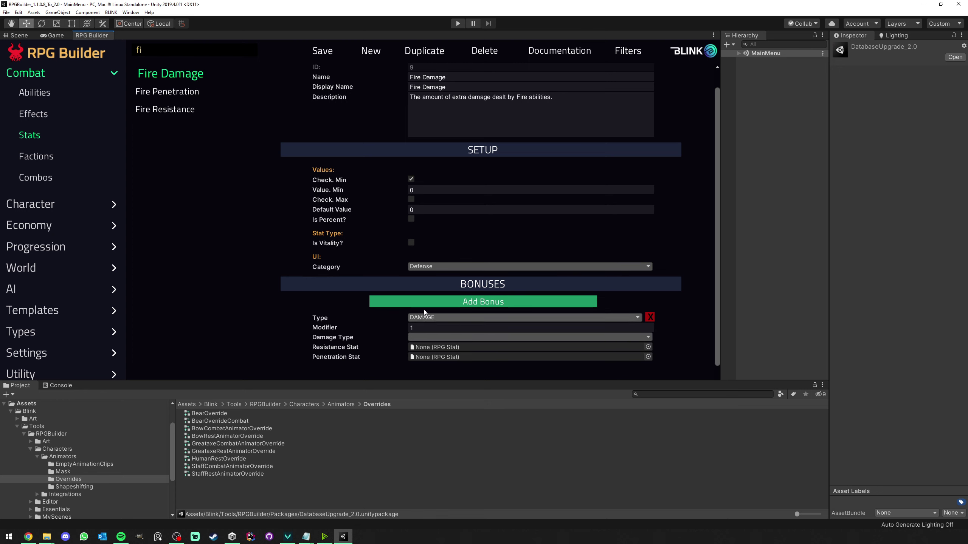
Assign Fire Resistance_STAT as resistance stat and Fire Penetration_STAT as penetration stat in the Fire Damage stat's bonus.
scroll(422, 315, down, 1)
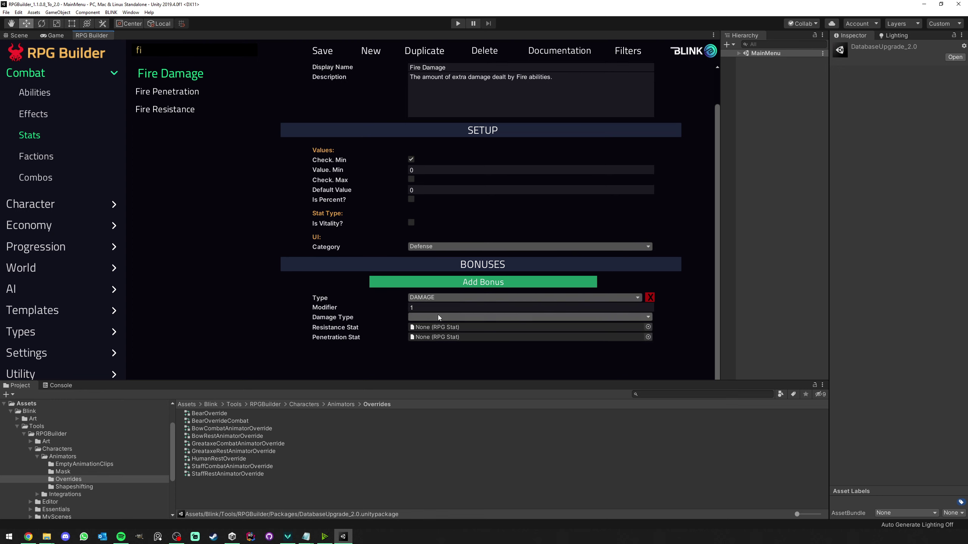
click(648, 327)
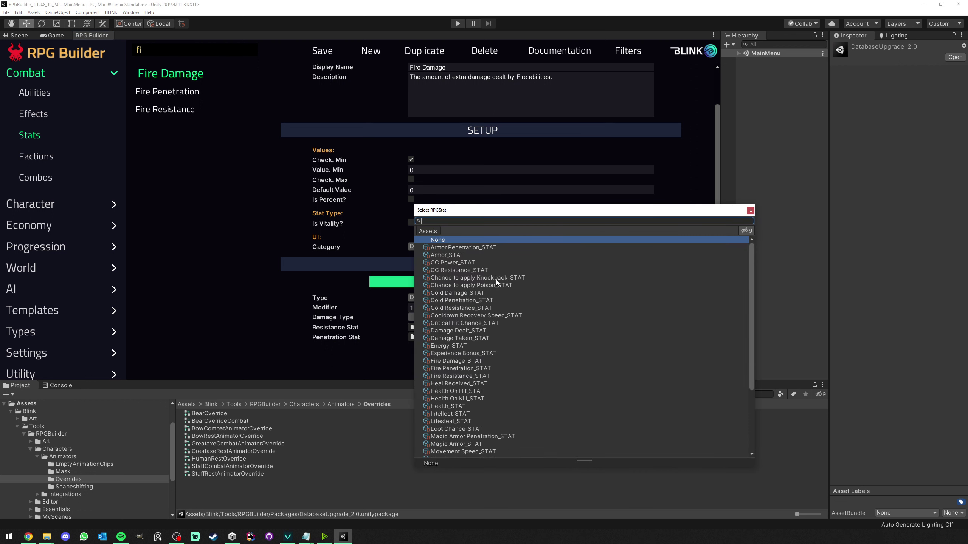
text(fir)
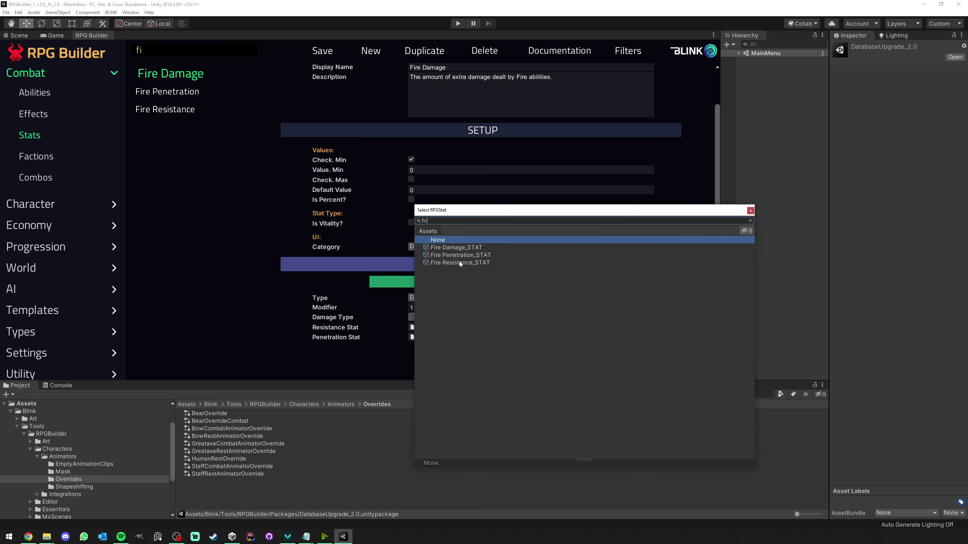
double_click(460, 263)
click(648, 337)
text(fi)
click(490, 255)
double_click(479, 255)
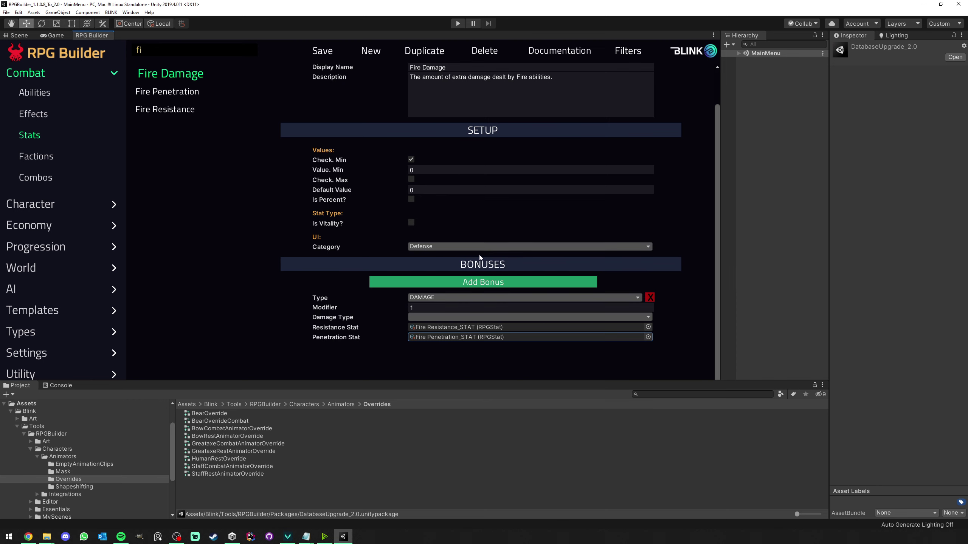
Set the Fire Damage stat bonus's damage type to Fire Damage and save the stat.
click(433, 317)
click(435, 334)
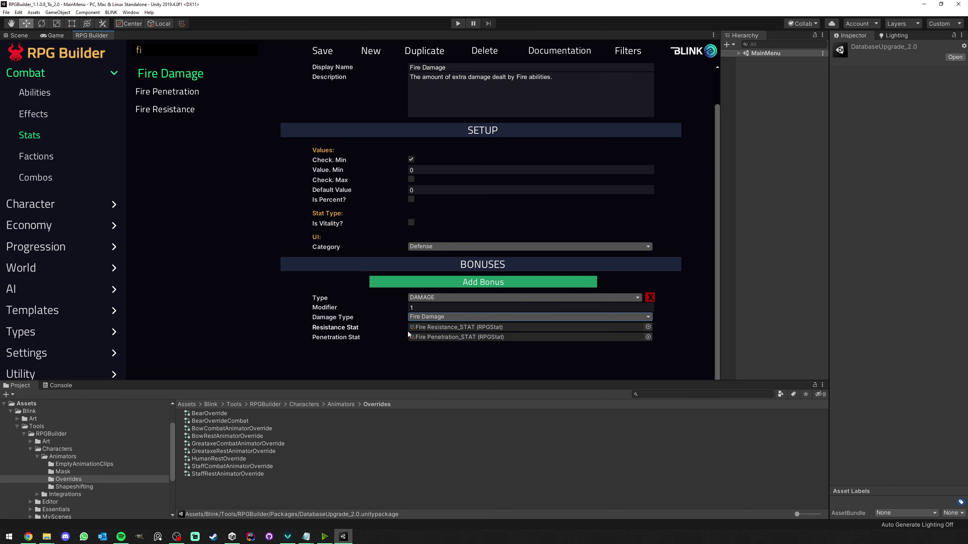
click(322, 50)
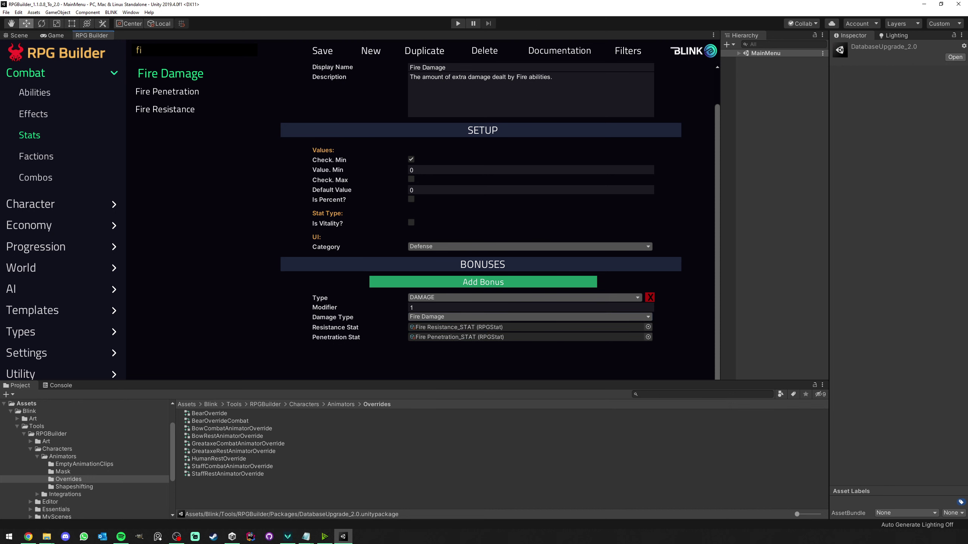
Open the Fireball ability and examine its ability type settings, including the hit, NPC and toggle mechanic options.
click(35, 93)
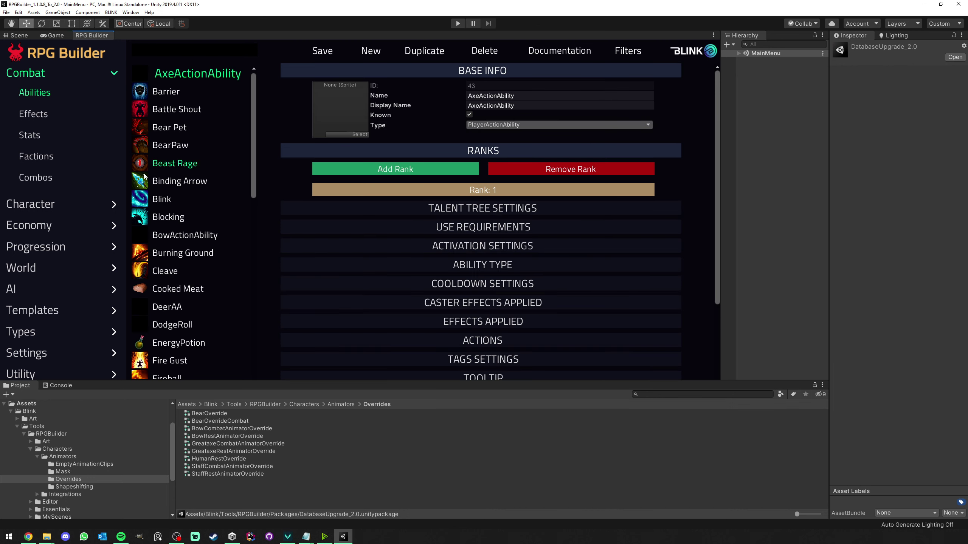
scroll(155, 185, down, 5)
click(172, 237)
scroll(411, 189, down, 3)
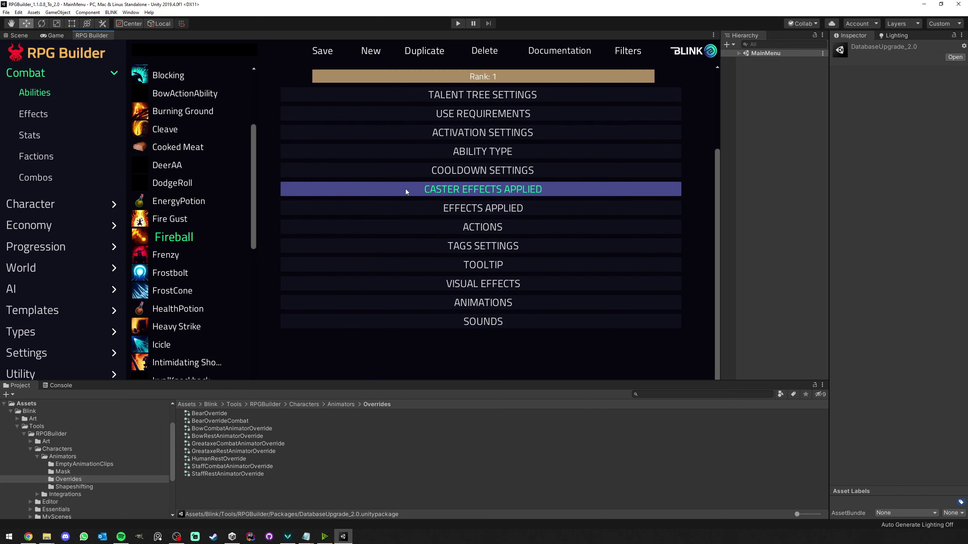
click(428, 153)
scroll(393, 191, down, 10)
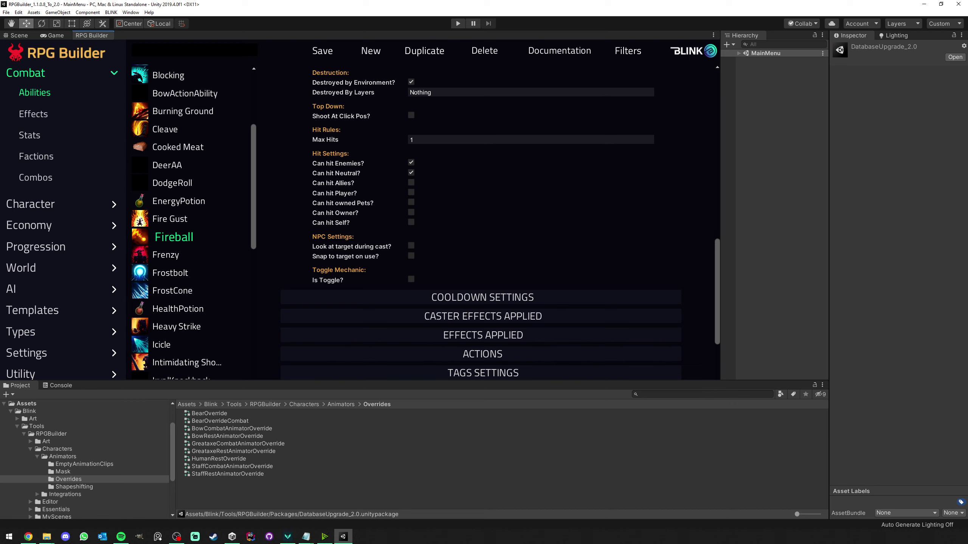
scroll(545, 248, down, 5)
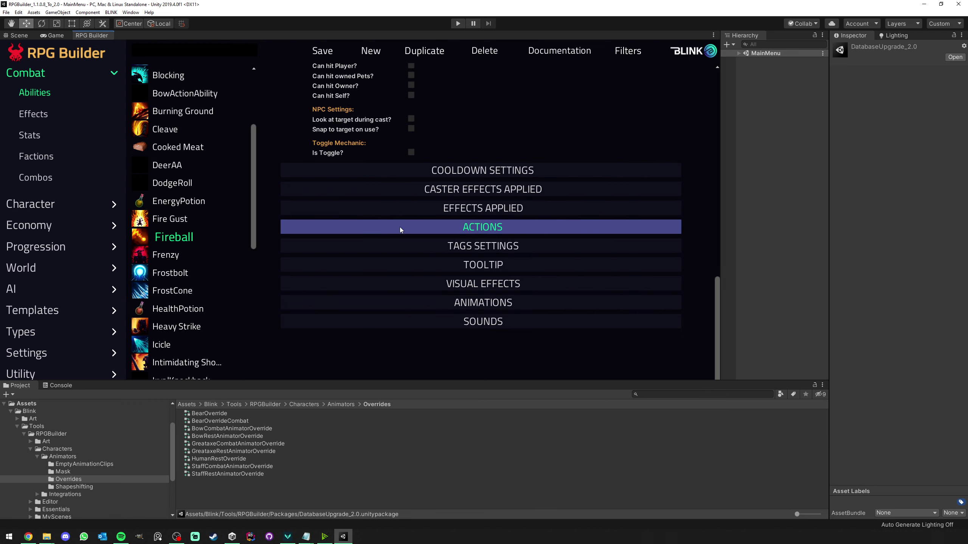
Add three entries to the Fireball ability's actions.
click(426, 226)
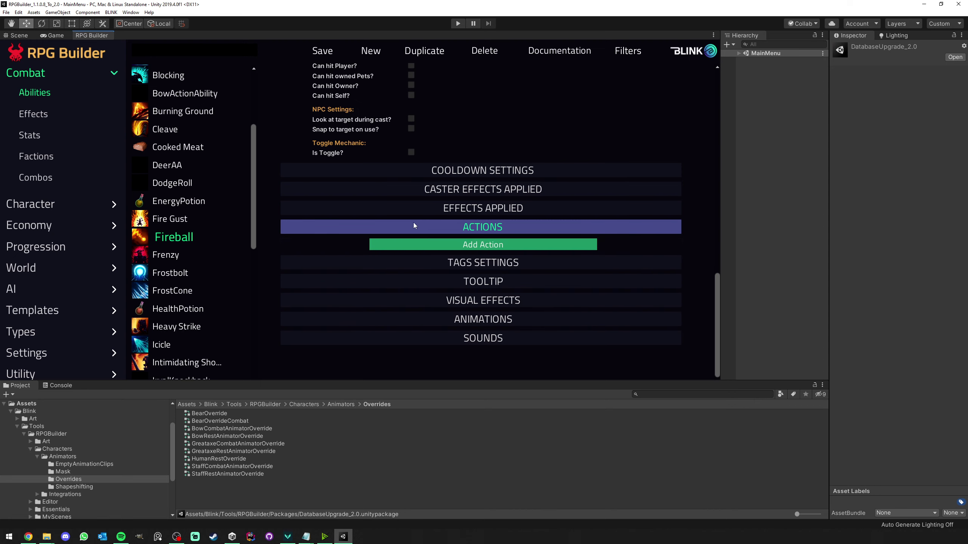
click(427, 244)
click(432, 248)
click(433, 248)
scroll(432, 255, down, 4)
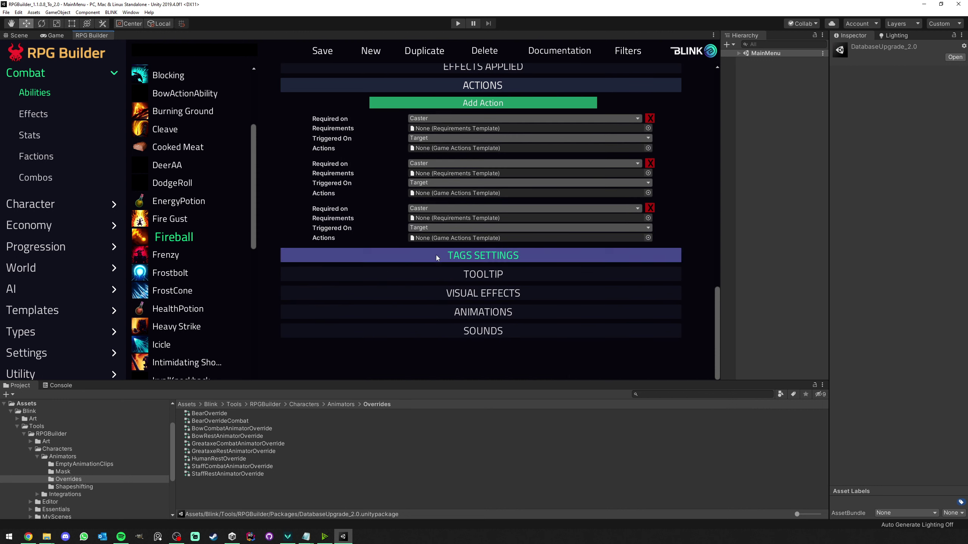
Assign Death_GAME_ACTIONS to Fireball's first action and set what it is required on to Target.
scroll(440, 245, up, 3)
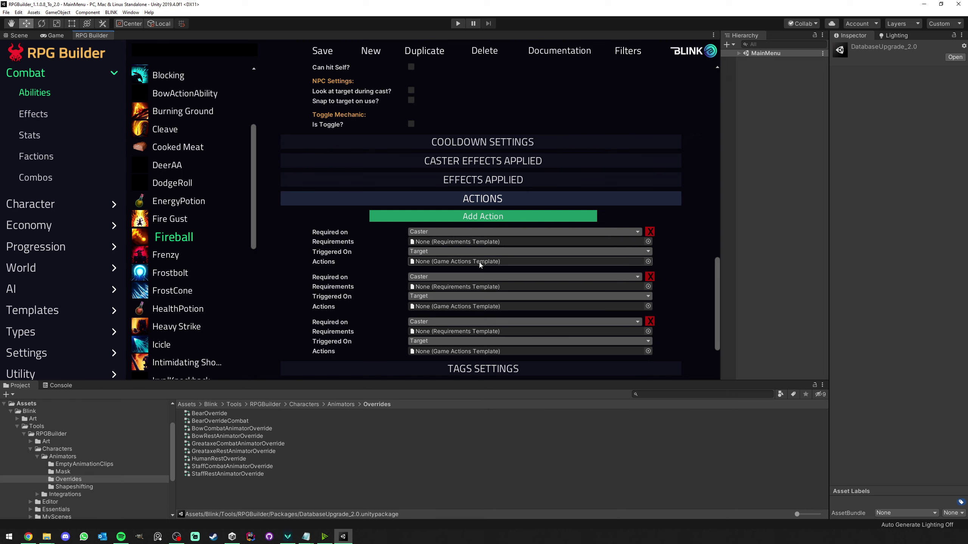
click(648, 261)
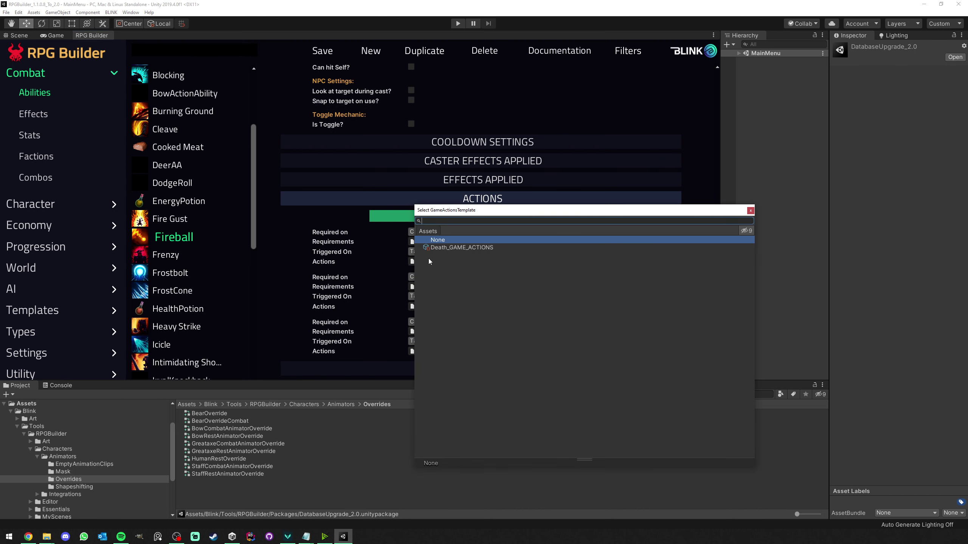
double_click(450, 248)
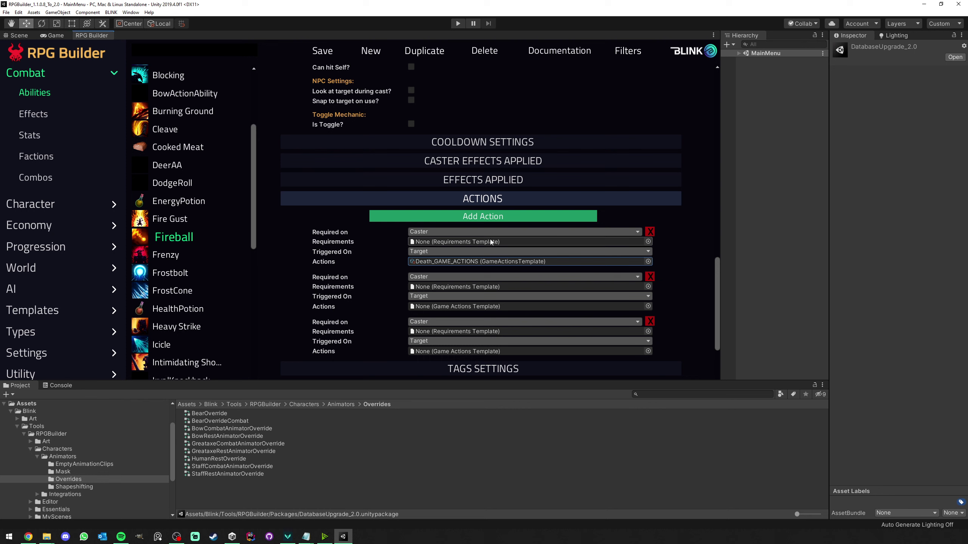
click(420, 233)
click(431, 246)
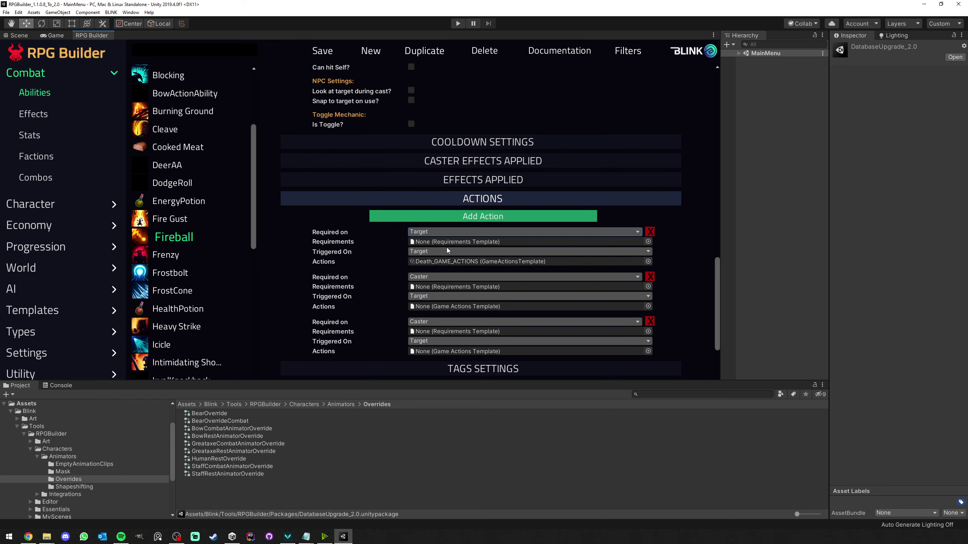
Add a requirement group with one requirement to a requirements template and examine the available requirement types.
click(31, 312)
scroll(64, 229, down, 3)
click(53, 227)
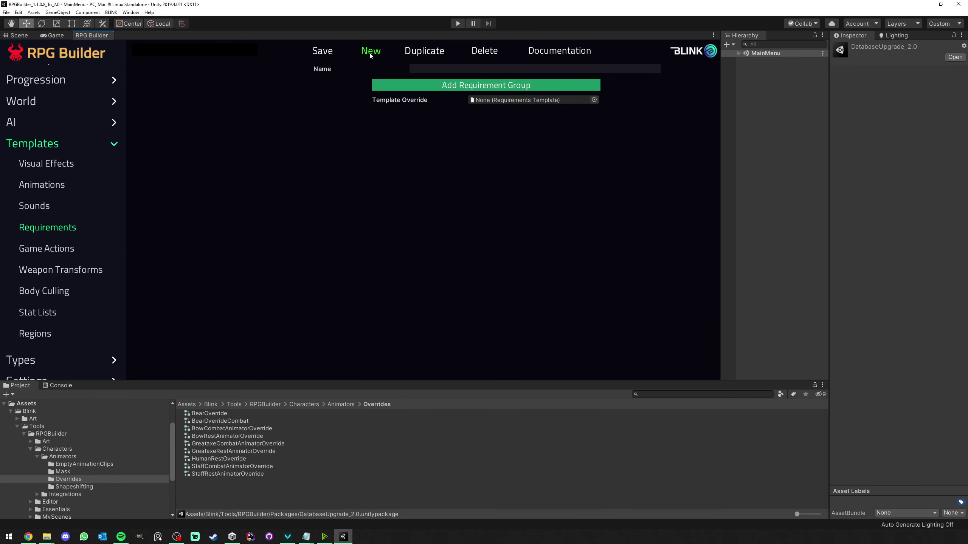
click(448, 87)
click(472, 113)
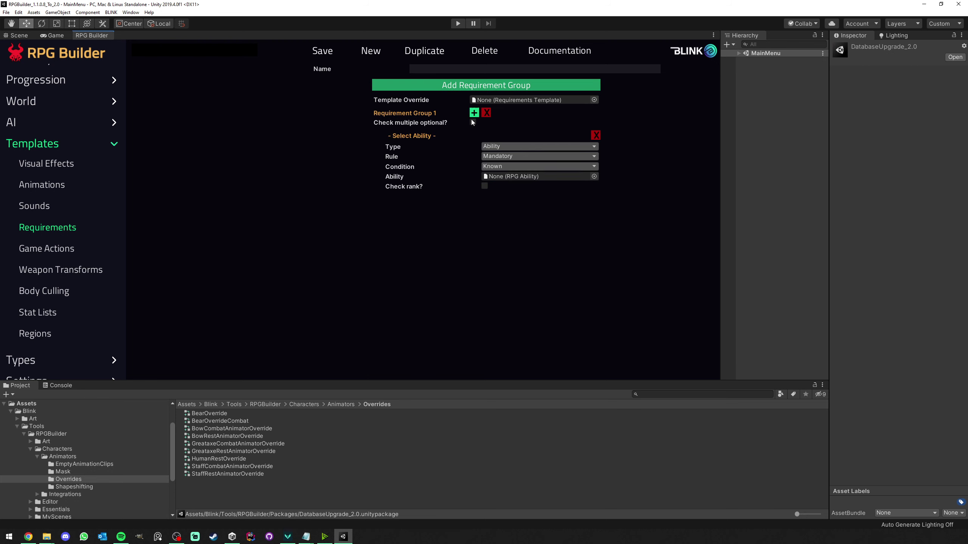
click(511, 146)
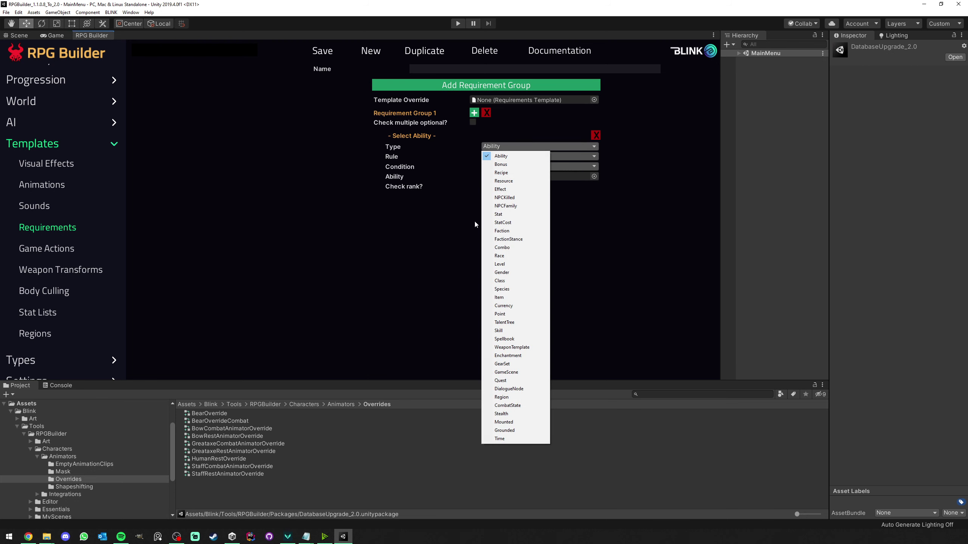
click(151, 185)
Return to the combat abilities and view the actions section of AxeActionAbility.
scroll(56, 159, up, 3)
click(41, 78)
click(34, 92)
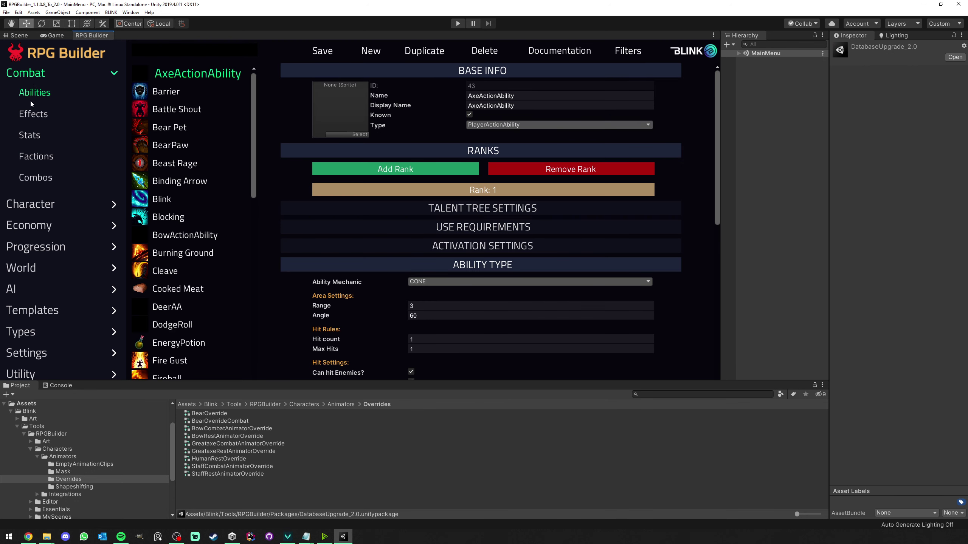
scroll(348, 241, down, 4)
click(347, 151)
click(345, 225)
scroll(362, 219, down, 1)
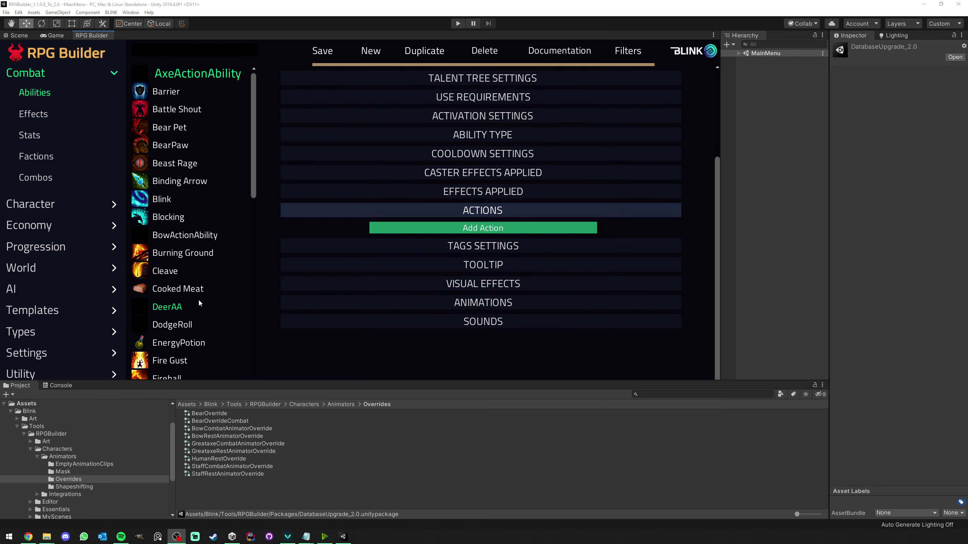
Compare the requirements templates with the game actions templates, viewing the Death template.
scroll(42, 256, down, 2)
click(42, 272)
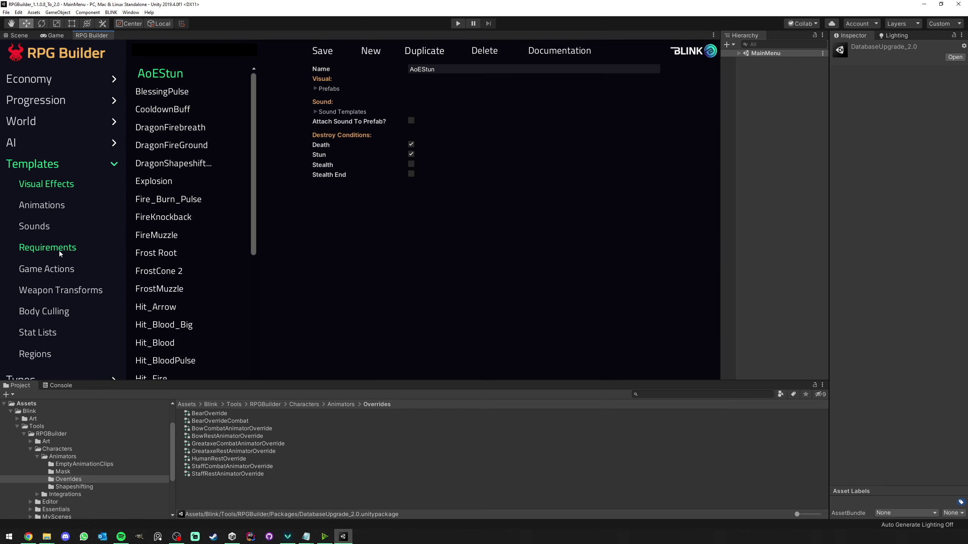
click(59, 252)
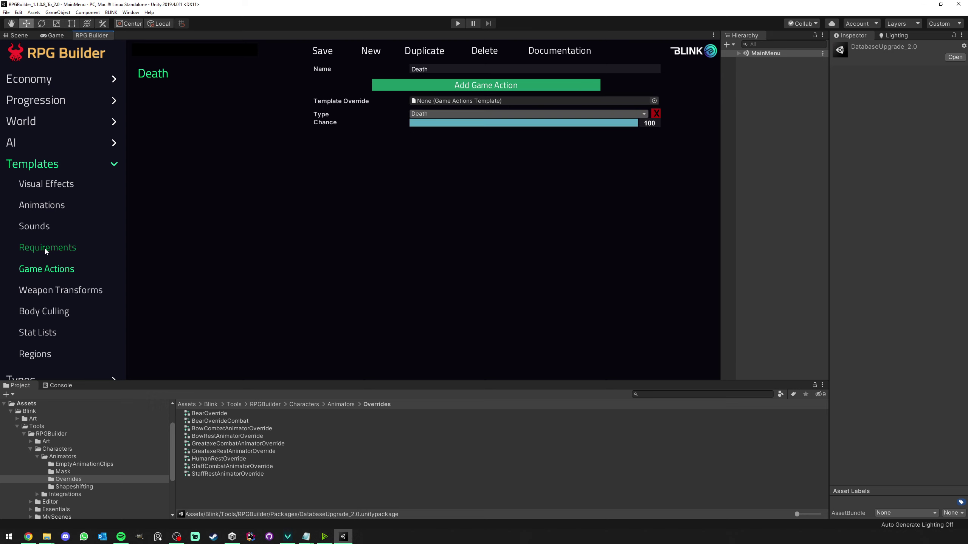
click(47, 269)
click(46, 247)
click(47, 269)
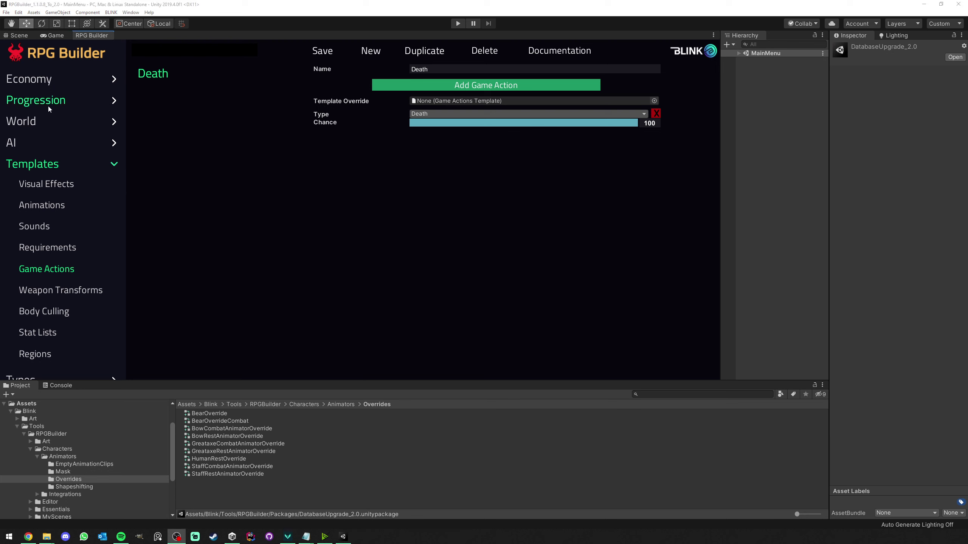
View the on use actions of the Dragon Greataxe item.
click(30, 82)
click(185, 181)
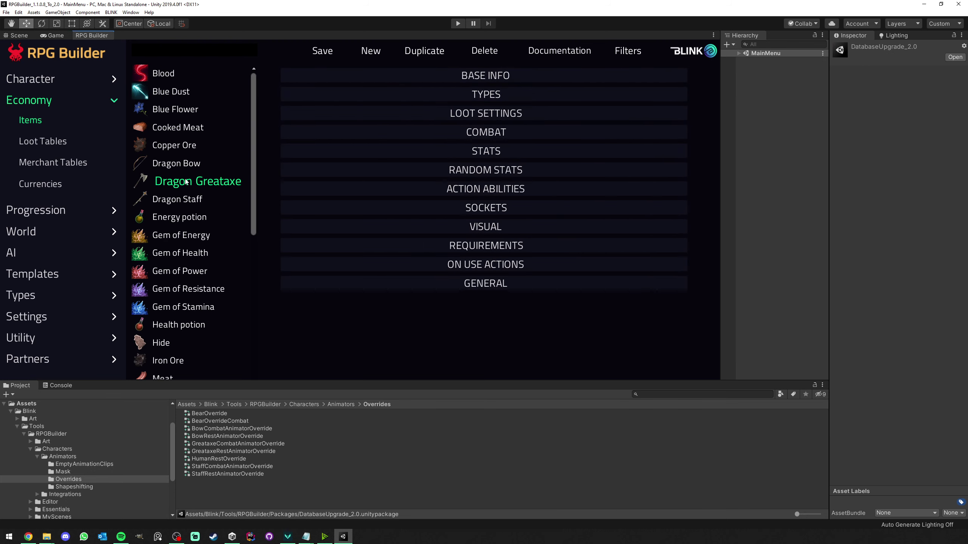
click(449, 264)
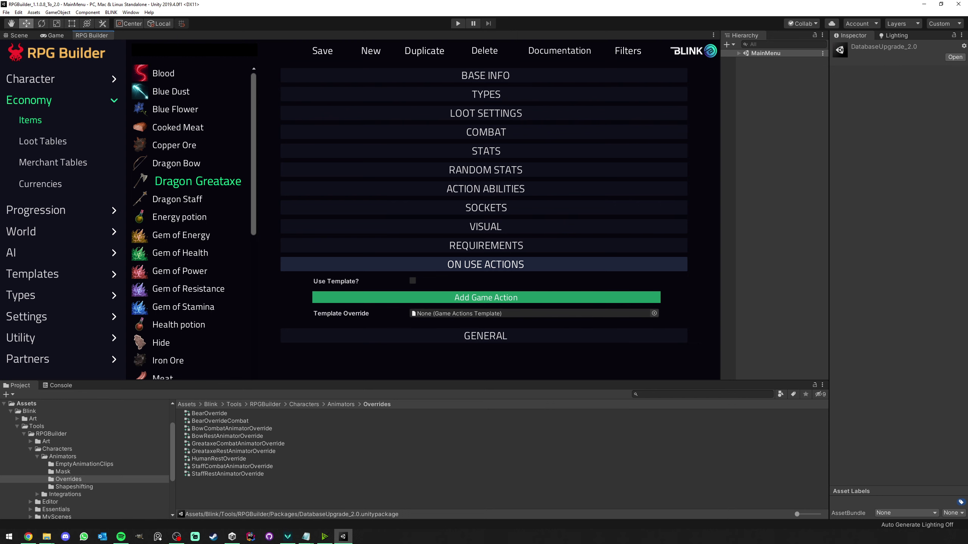
In the economy settings' weapon animator overrides, set the bow override's weapon type to BOW and the staff override's to STAFF.
click(31, 317)
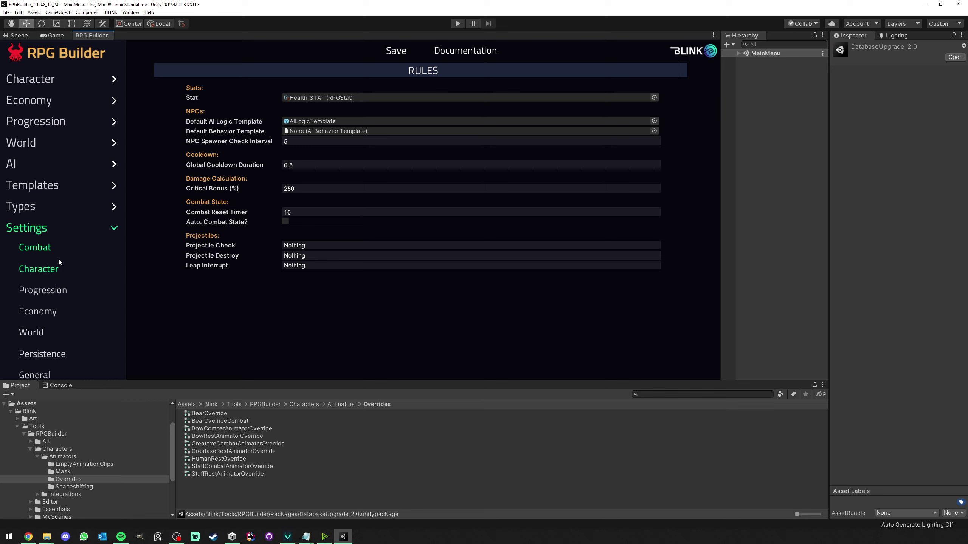
scroll(59, 258, down, 3)
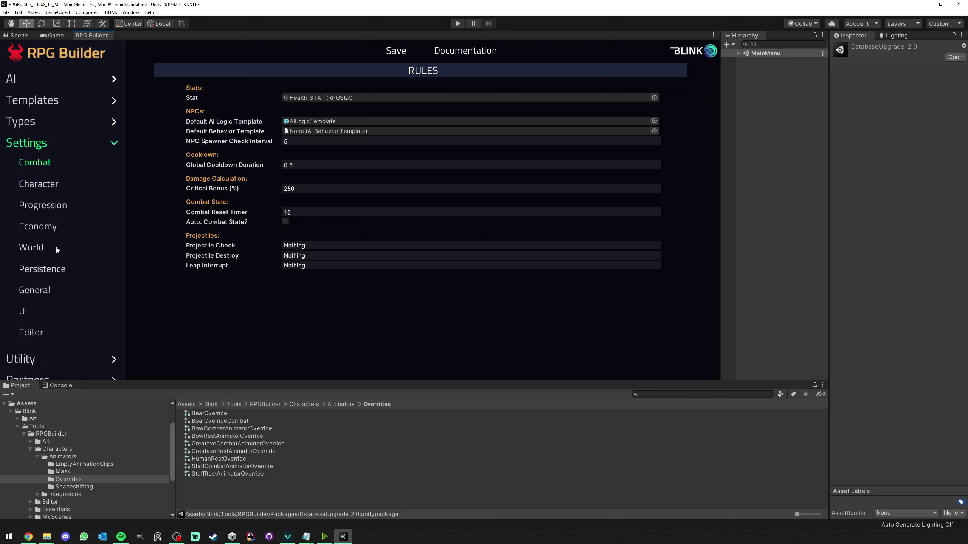
click(36, 228)
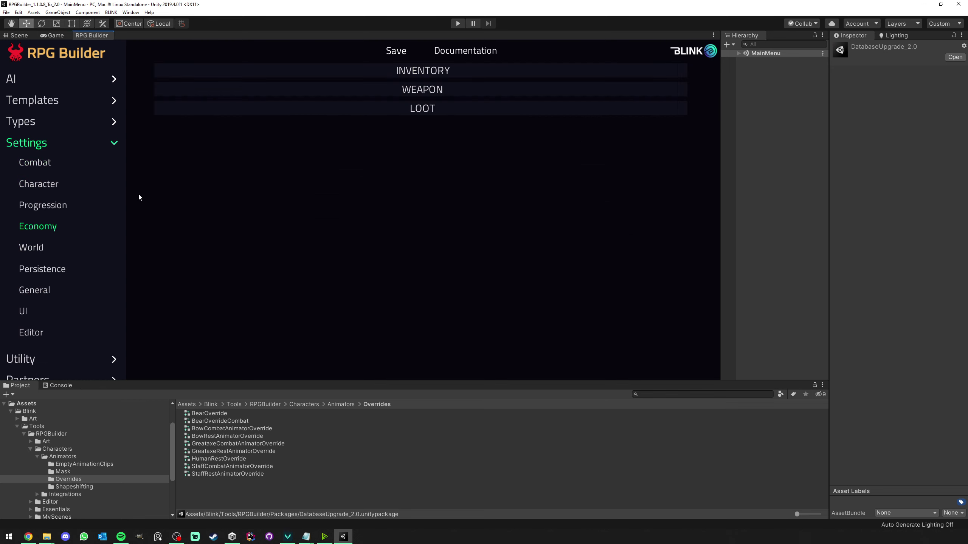
click(386, 91)
click(399, 108)
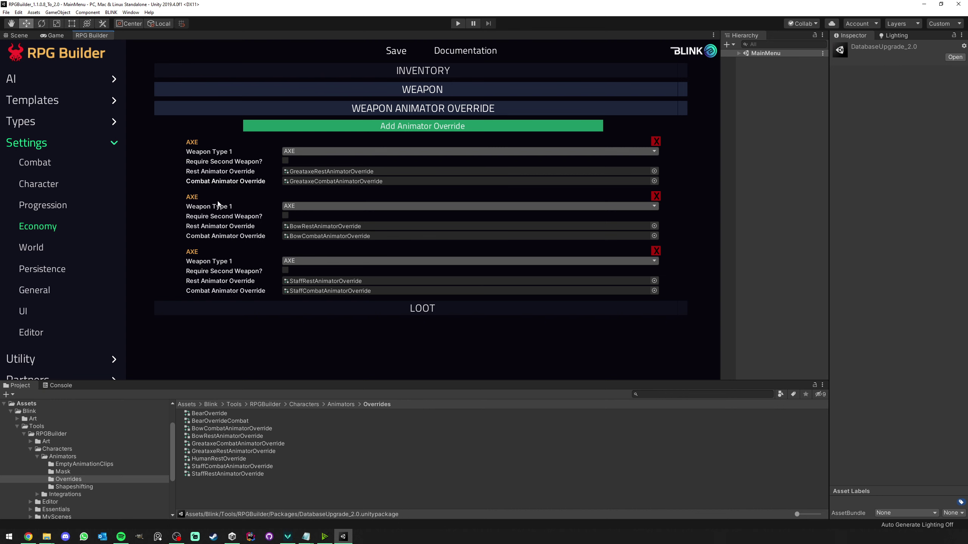
click(287, 151)
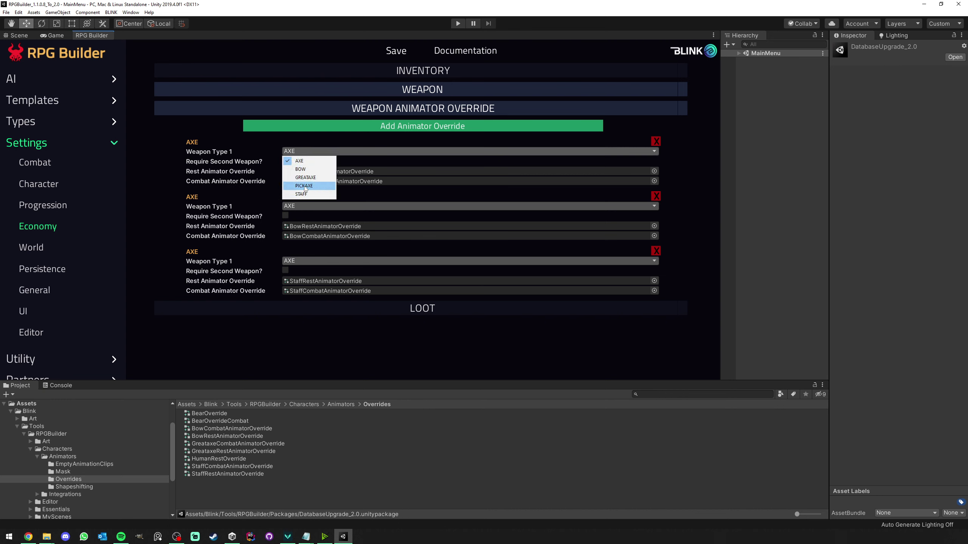
click(297, 206)
click(298, 206)
click(300, 224)
click(296, 260)
click(302, 304)
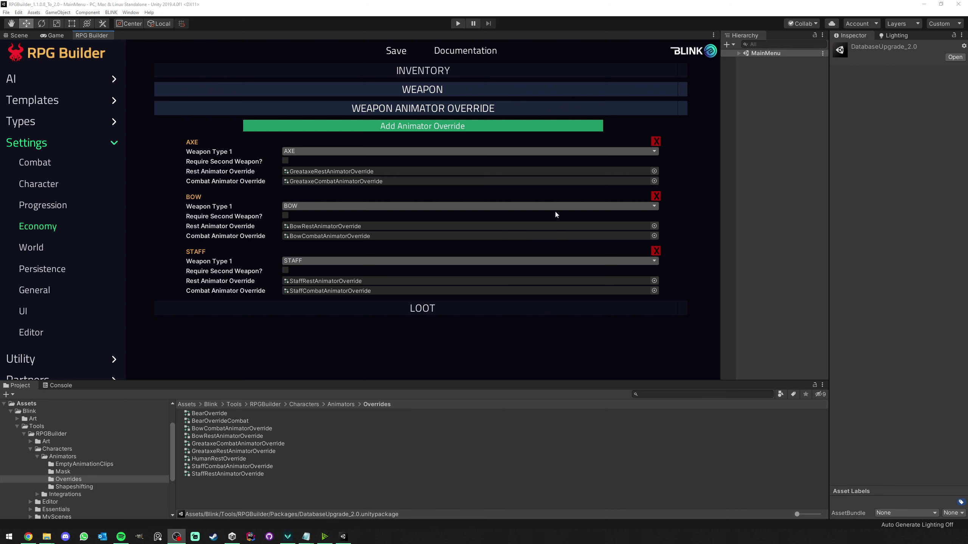
Switch to the scene view and create an empty game object in the MainMenu scene.
click(18, 35)
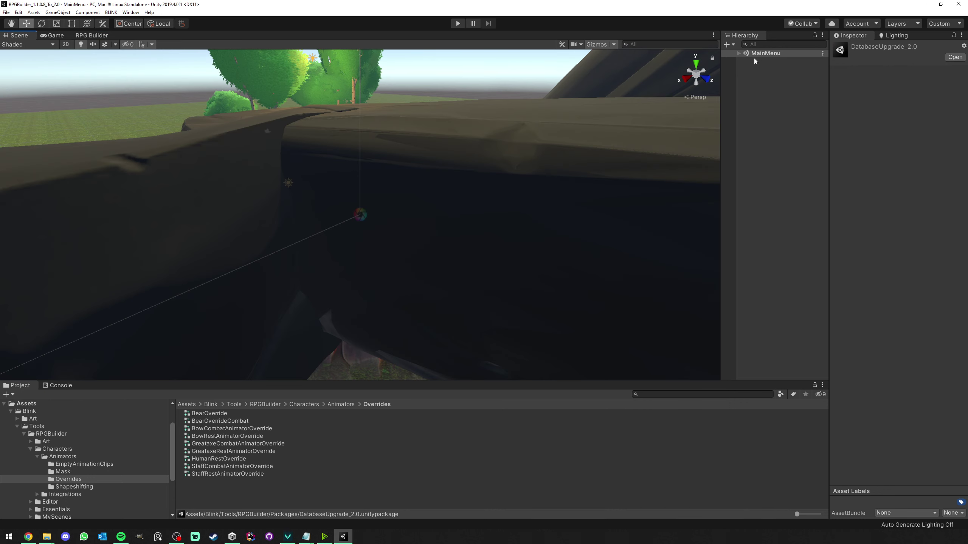
click(738, 53)
right_click(758, 126)
click(773, 167)
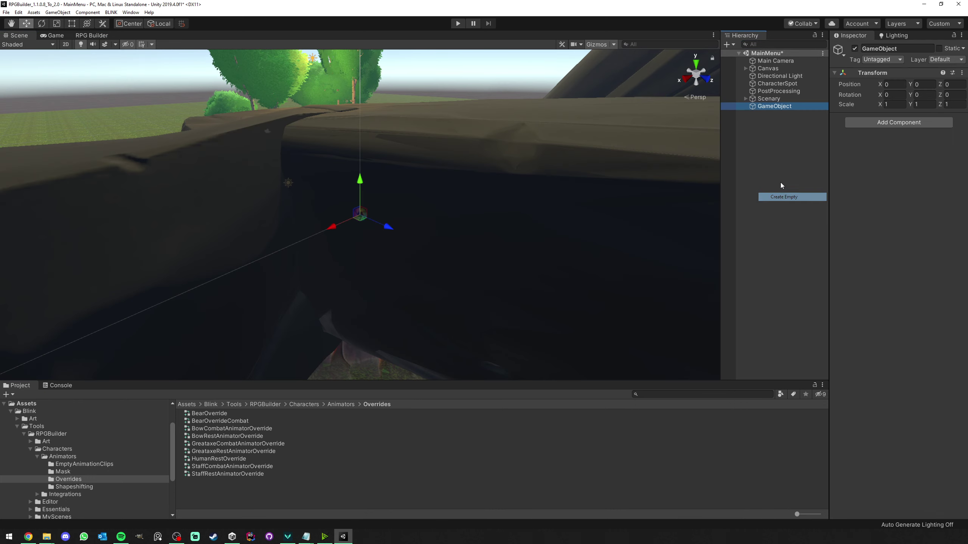
Add the Interactive Node component to the new empty game object and widen the view of its settings.
click(882, 123)
text(inter)
click(877, 175)
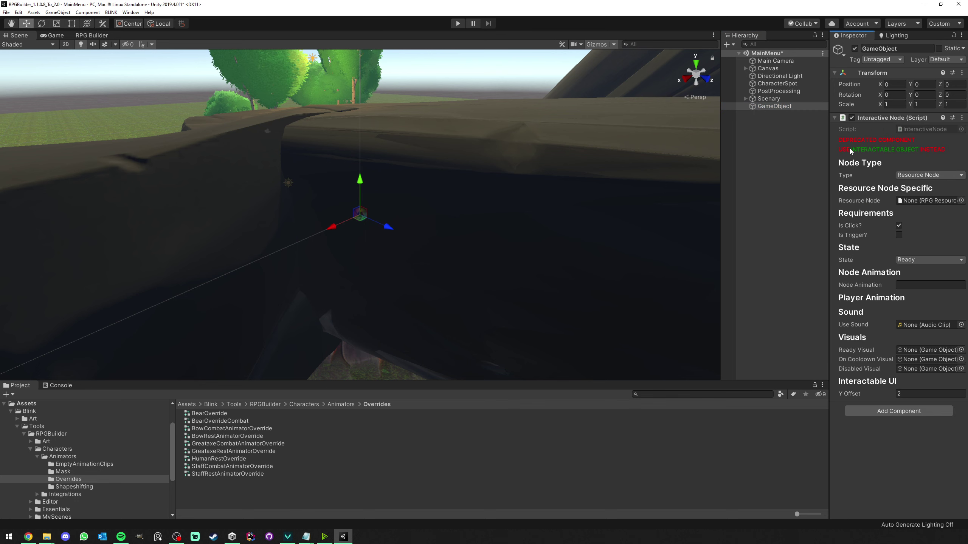
drag(828, 142, 751, 149)
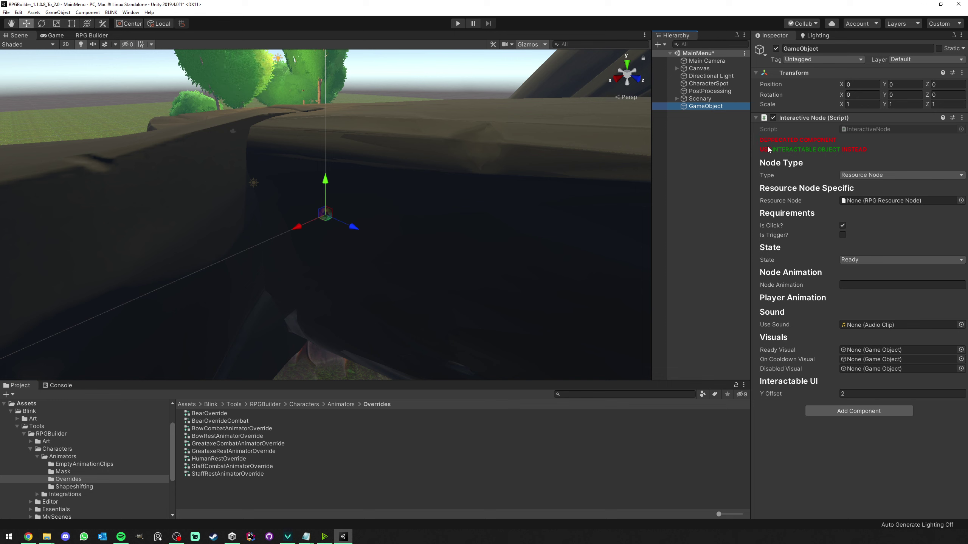
Replace the object's Interactive Node component with an Interactable Object component.
right_click(793, 119)
click(816, 135)
click(816, 134)
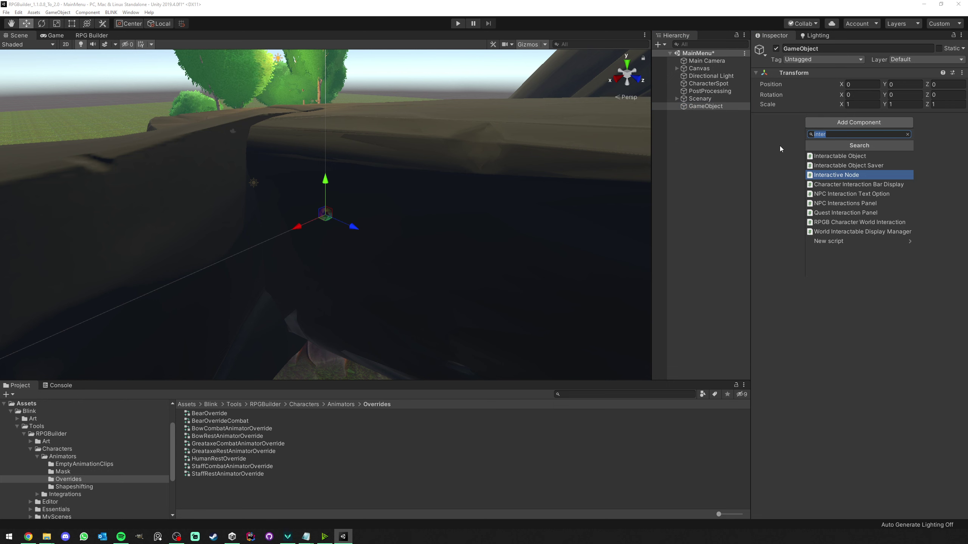
click(858, 156)
drag(751, 190, 706, 189)
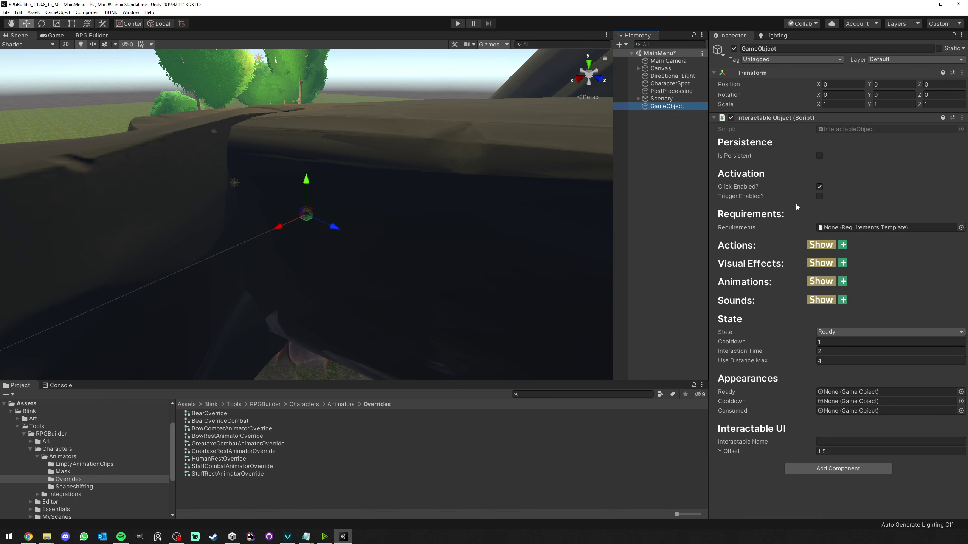
Display the Interactable Object's action list and keep the first action's type as Effect, leaving persistence off.
click(819, 155)
click(820, 156)
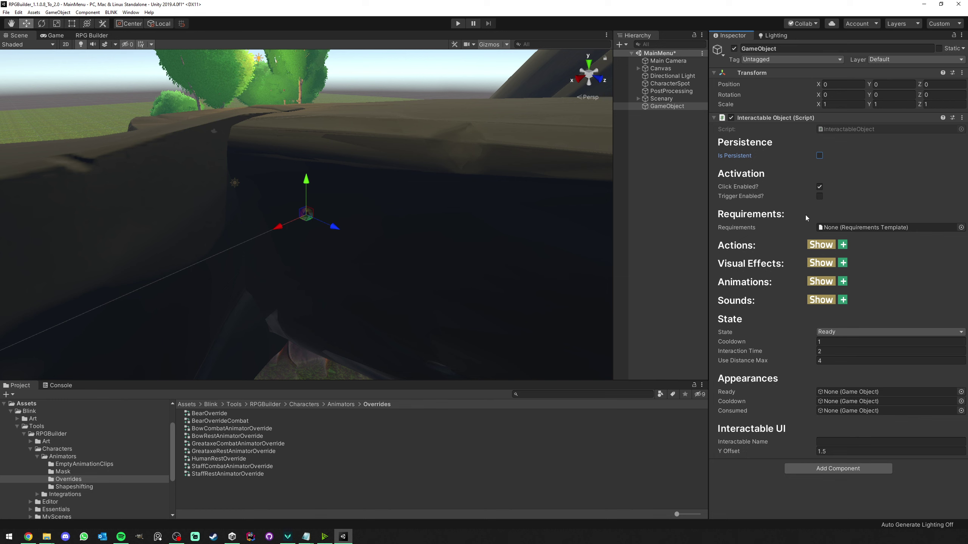
click(822, 244)
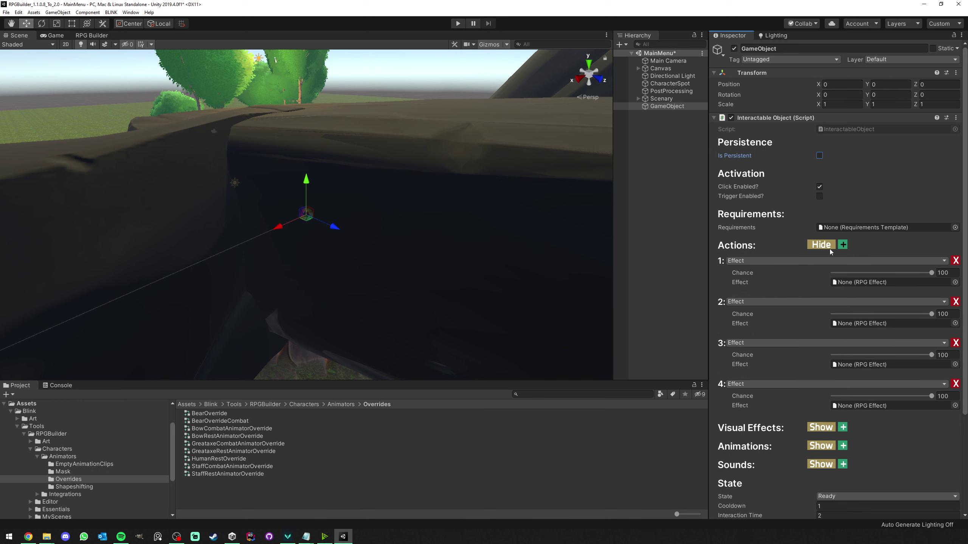
click(753, 260)
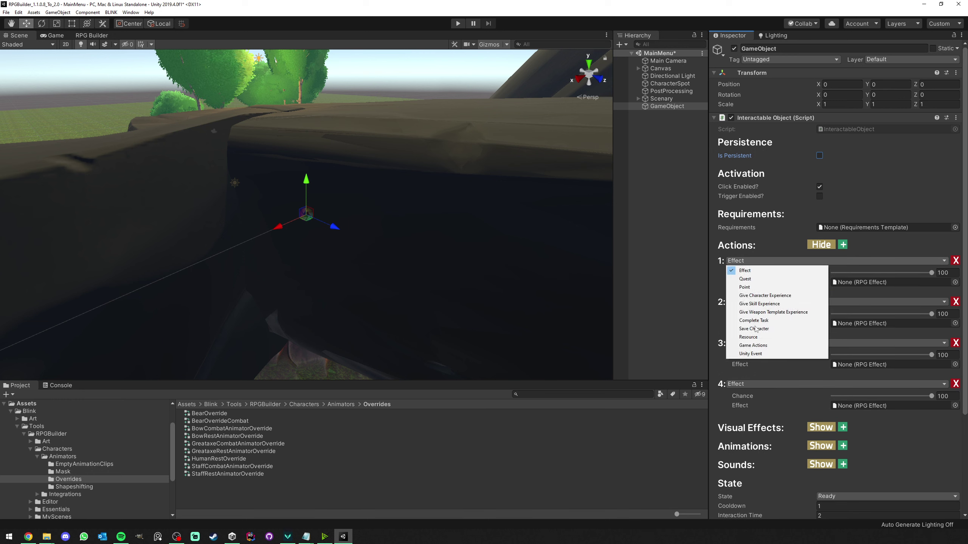
click(758, 267)
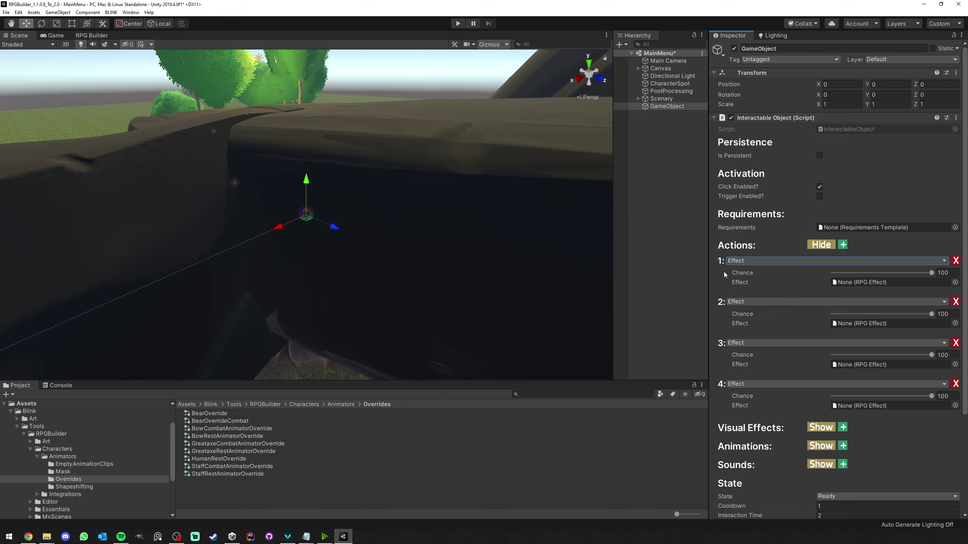
Set the second action's type to Quest, the third's to Give Character Experience and the fourth's to Unity Event.
click(748, 303)
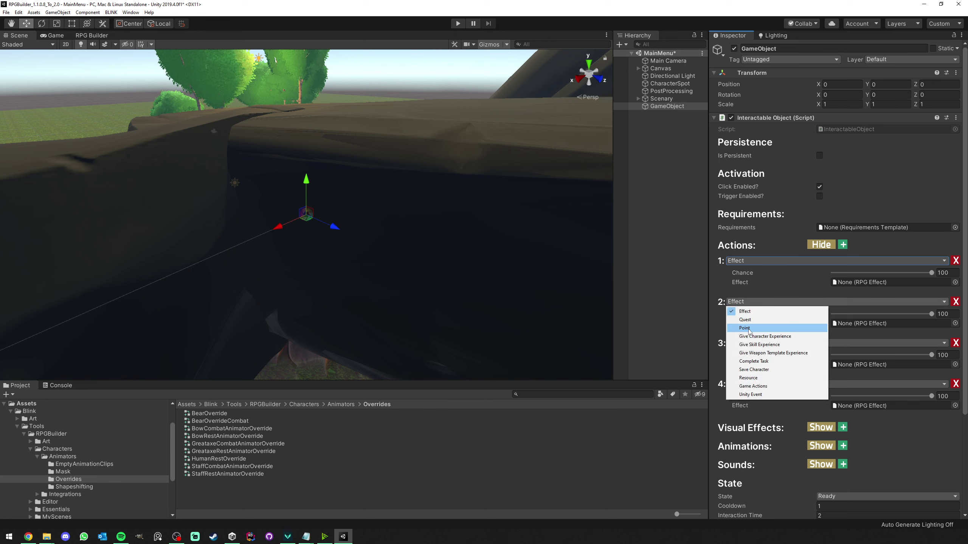
click(745, 320)
click(759, 342)
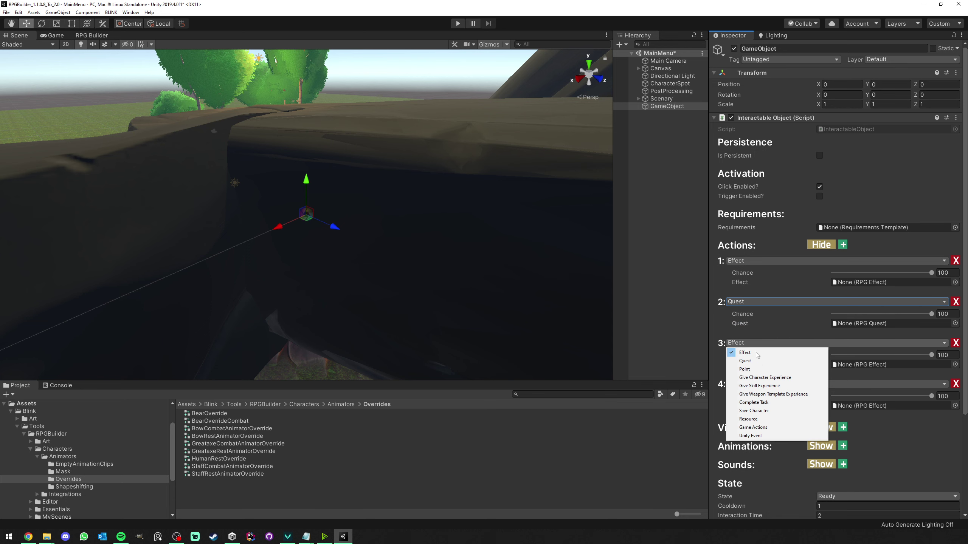
click(770, 376)
click(757, 385)
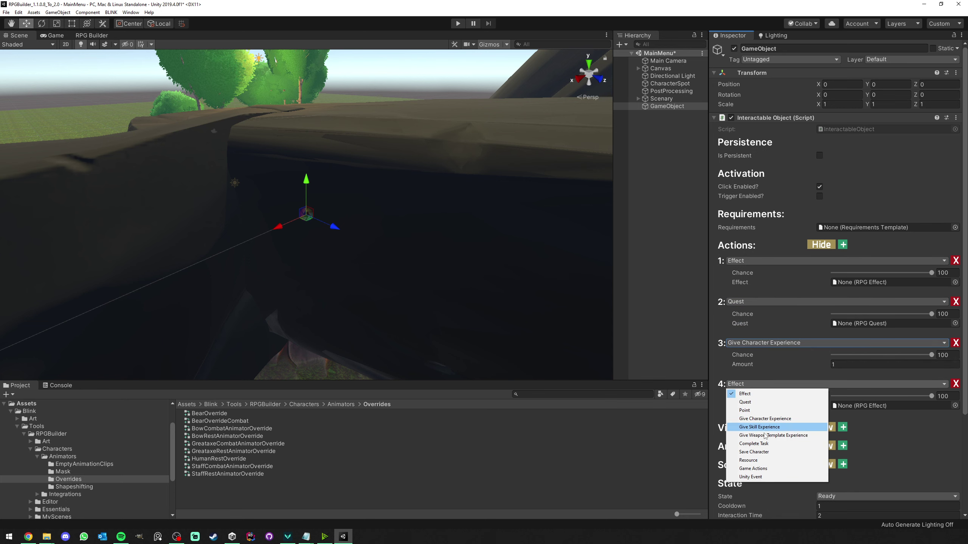
click(759, 478)
Add an event entry to the fourth action and change the third action's type to Game Actions.
scroll(763, 307, down, 5)
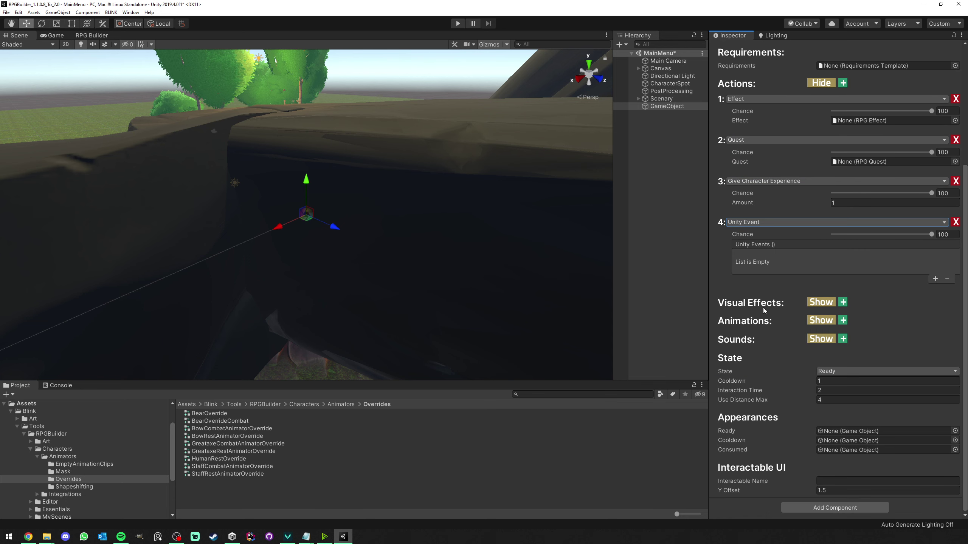
click(934, 278)
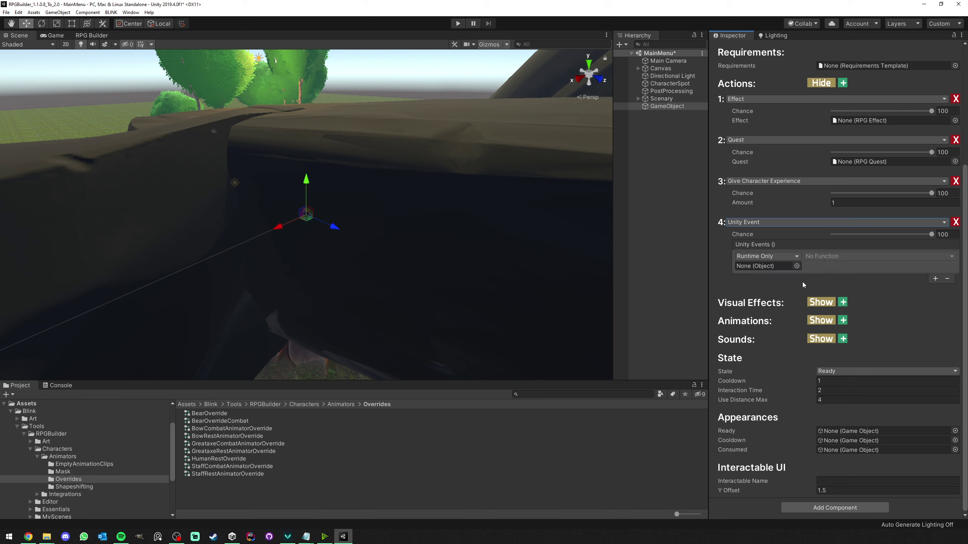
click(786, 181)
click(777, 266)
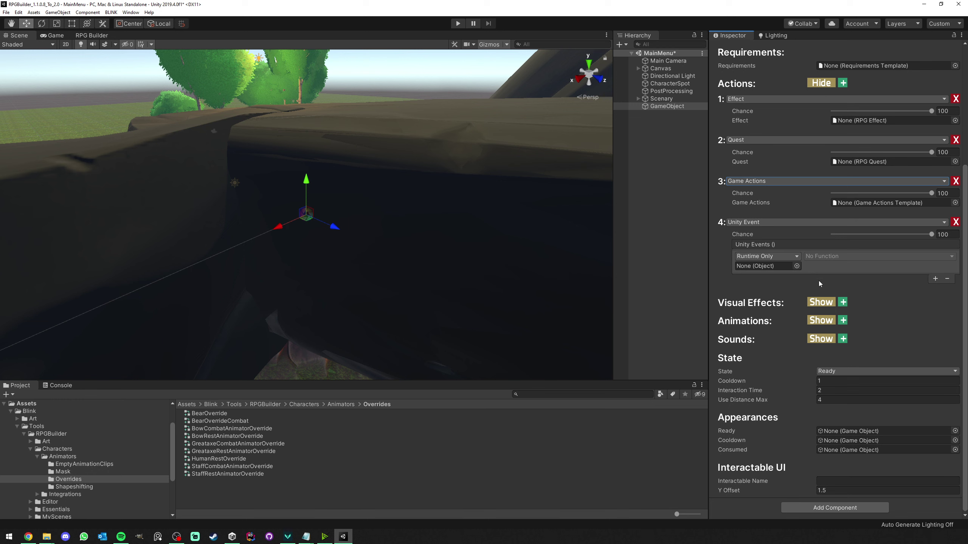
Add two visual effects to the Interactable Object and make the first one spawn on User.
click(842, 302)
click(843, 302)
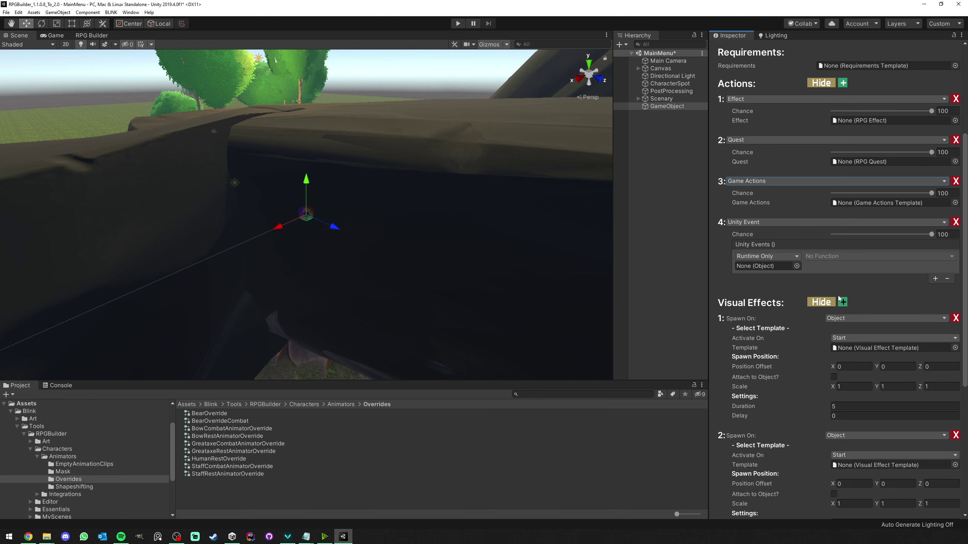
scroll(840, 303, down, 3)
click(843, 234)
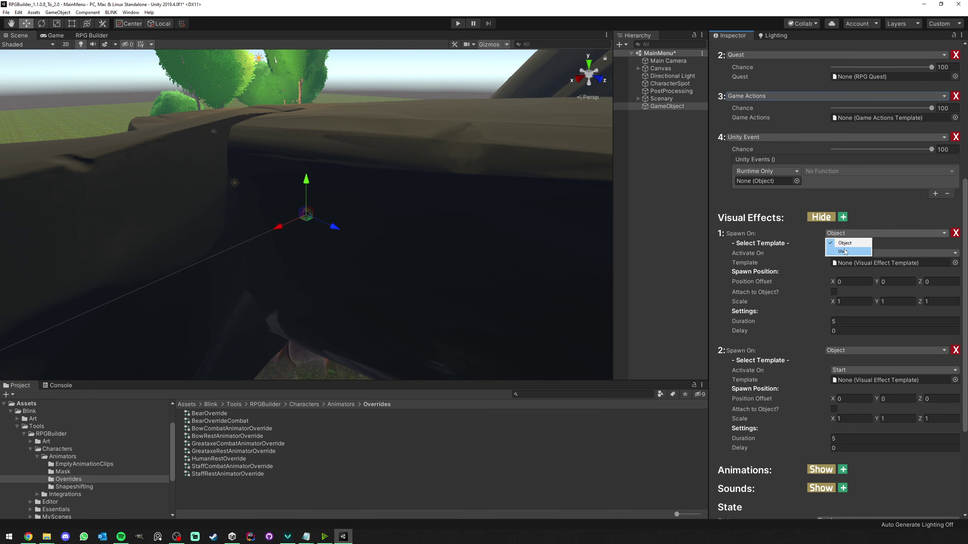
click(844, 251)
scroll(819, 240, down, 3)
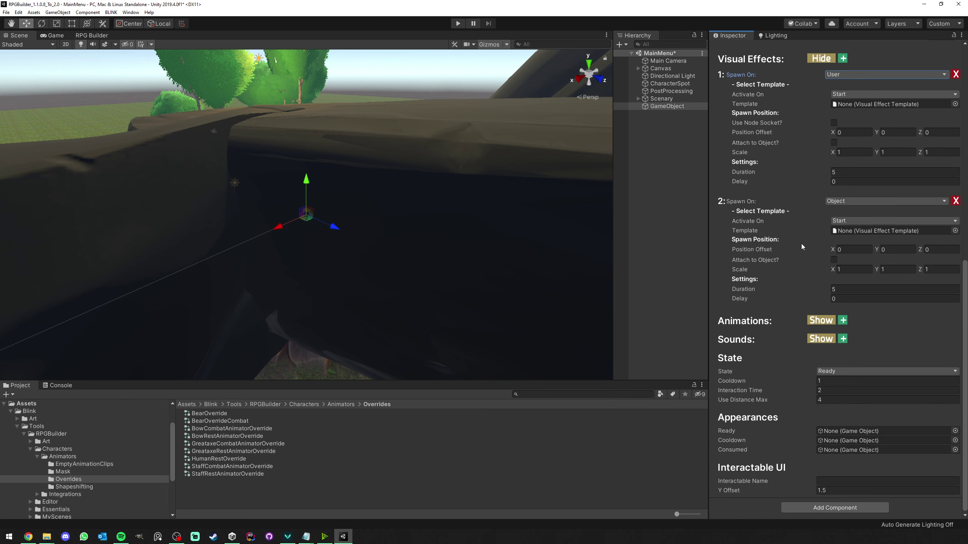
Add two animation entries to the Interactable Object, keeping the first one playing on Object.
click(843, 321)
click(842, 320)
scroll(842, 320, down, 3)
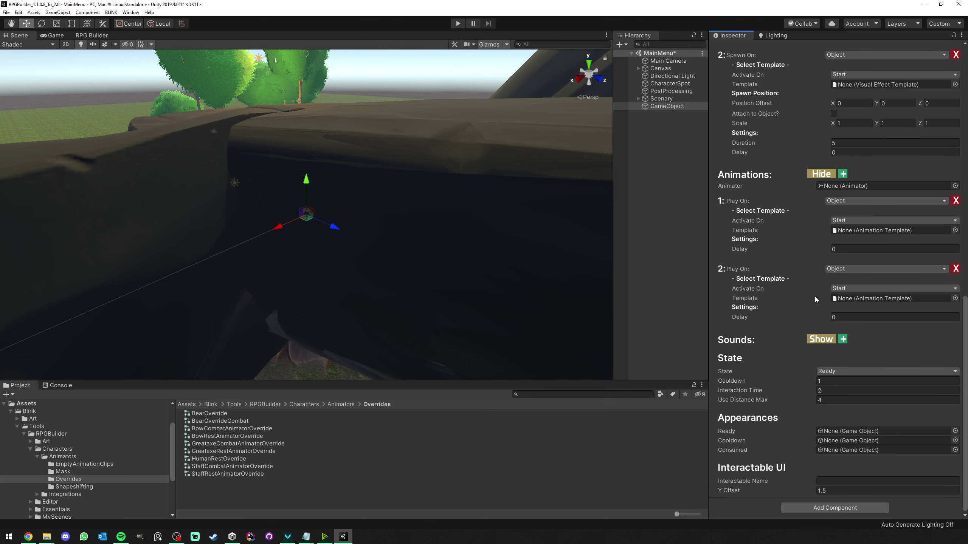
click(856, 200)
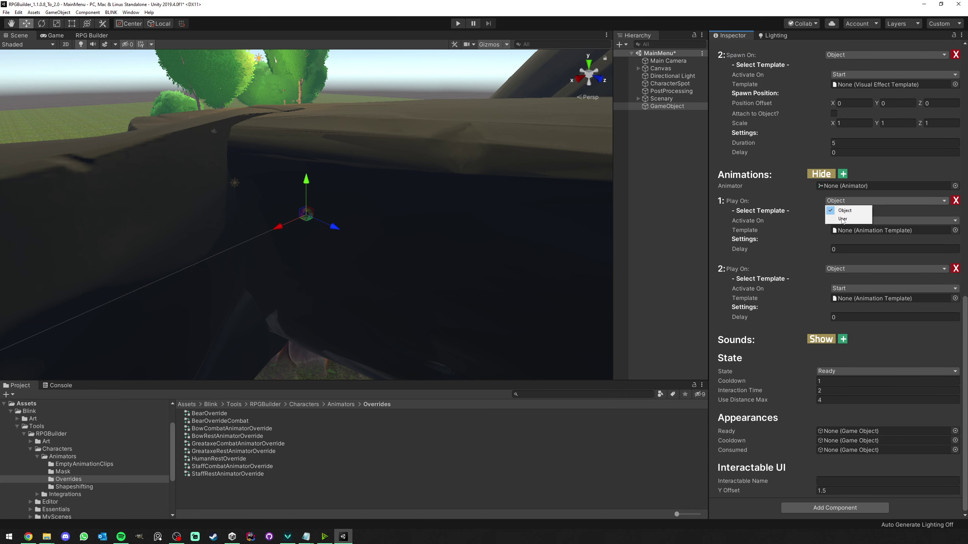
click(794, 214)
Add sound entries to the Interactable Object and review its state, appearance and interactable UI settings.
click(843, 339)
scroll(839, 328, down, 3)
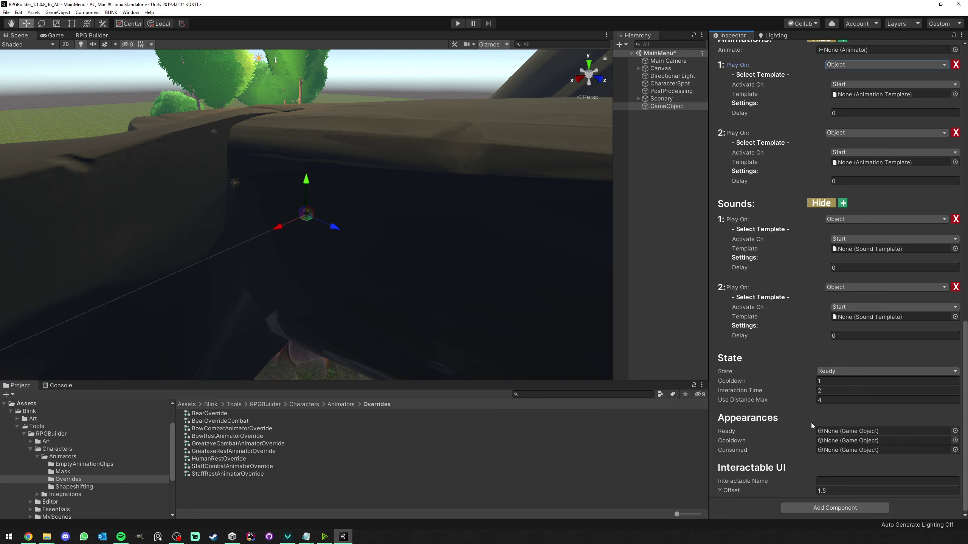
scroll(801, 355, up, 12)
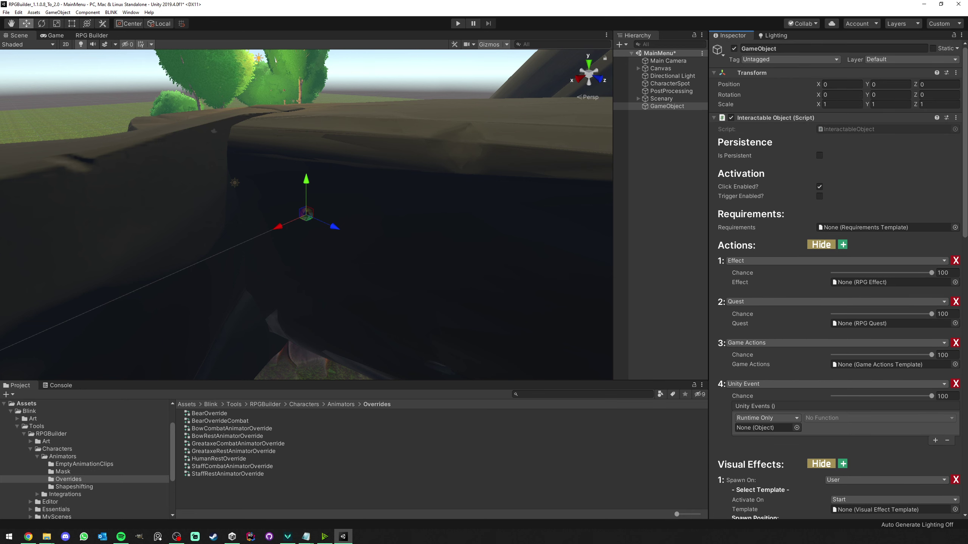
Switch to the game view and delete the test game object from the MainMenu scene.
click(53, 36)
click(651, 107)
key(Delete)
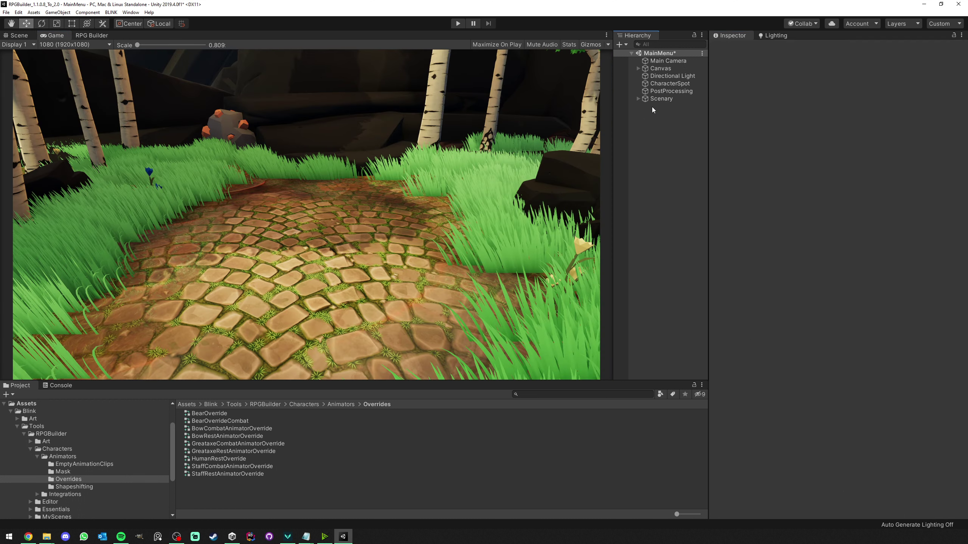
Play-test the old MainMenu scene, open new character creation and inspect the resulting error in the console.
click(457, 24)
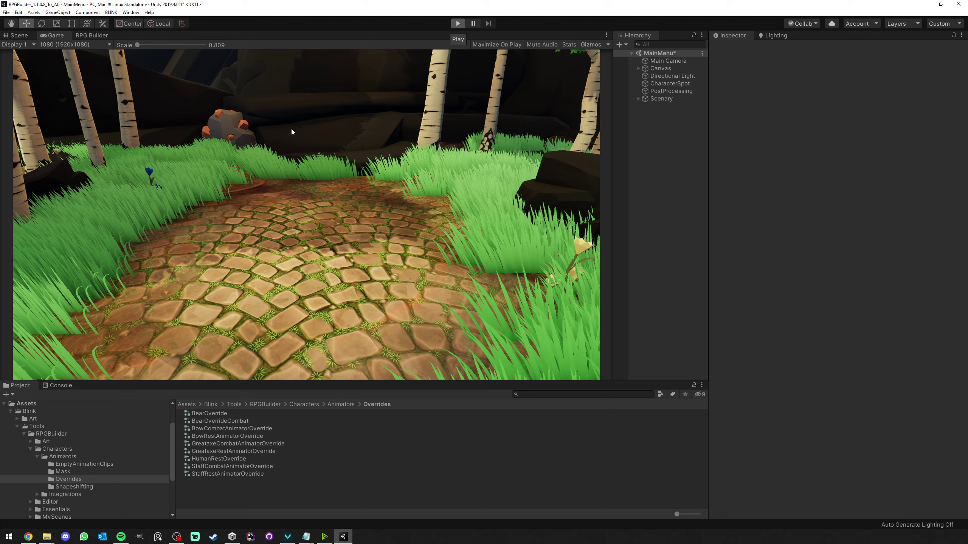
click(304, 198)
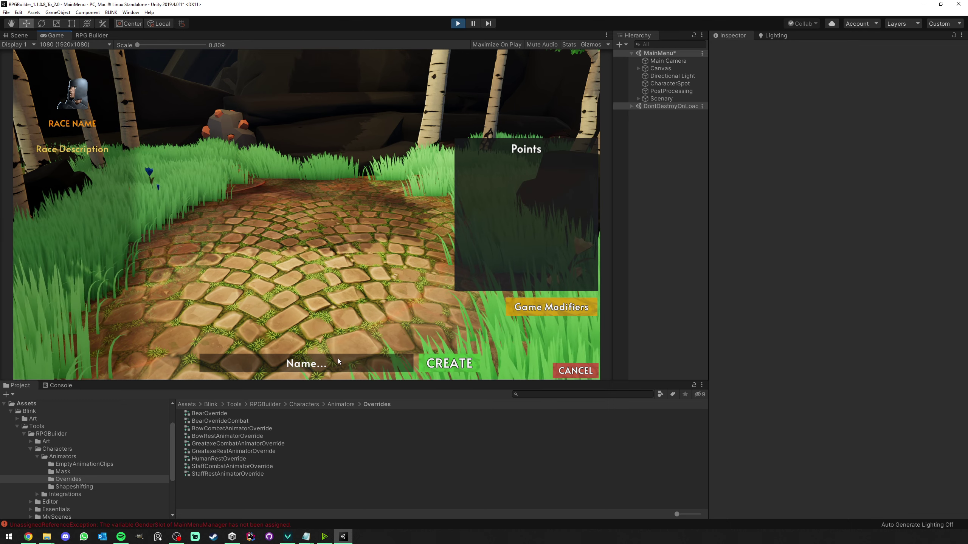
click(12, 386)
click(149, 525)
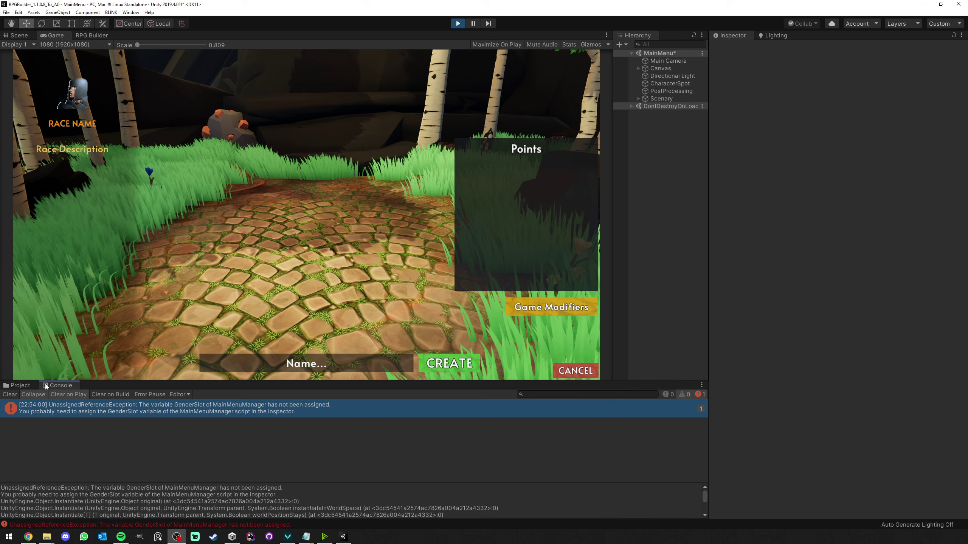
Stop the play test, clear the console and return to the game view and project files.
click(24, 386)
key(ctrl+1)
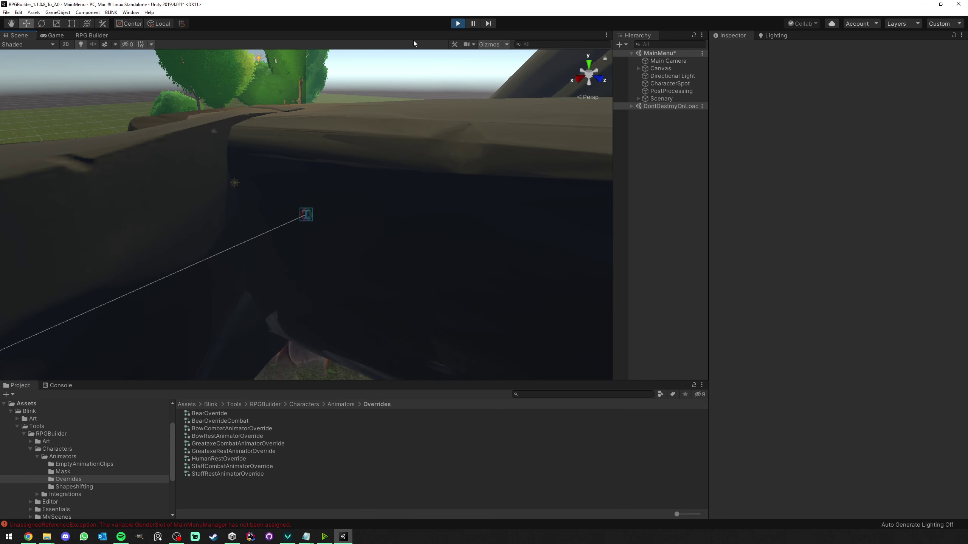
key(ctrl+p)
click(61, 36)
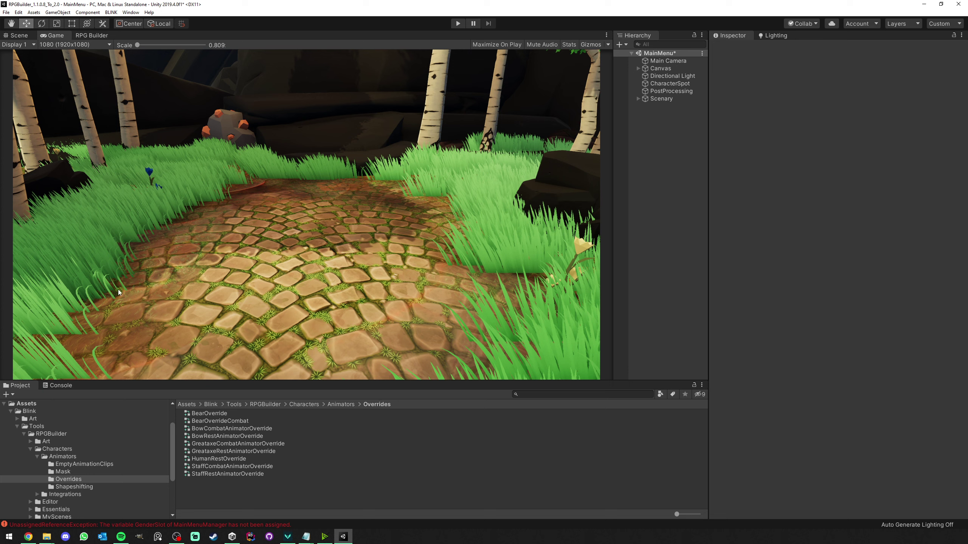
click(57, 385)
click(8, 394)
click(19, 385)
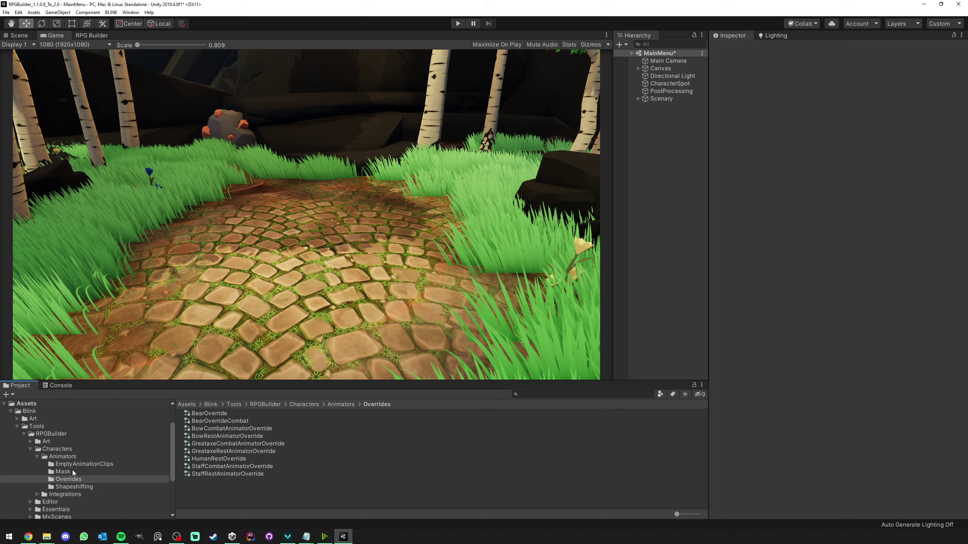
Open the MainMenu scene from the RPGBuilder Scenes folder, discarding the changes to the current scene.
click(31, 450)
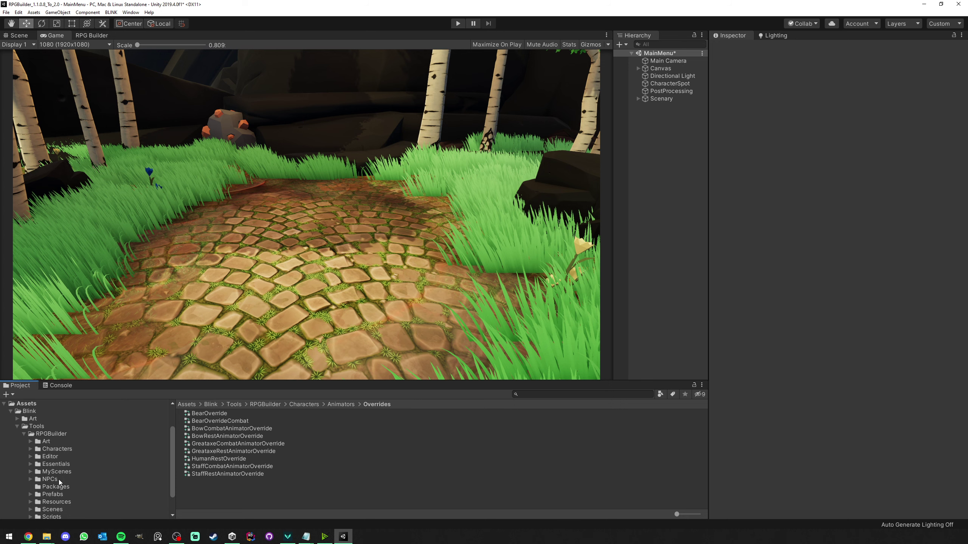
click(57, 509)
double_click(220, 429)
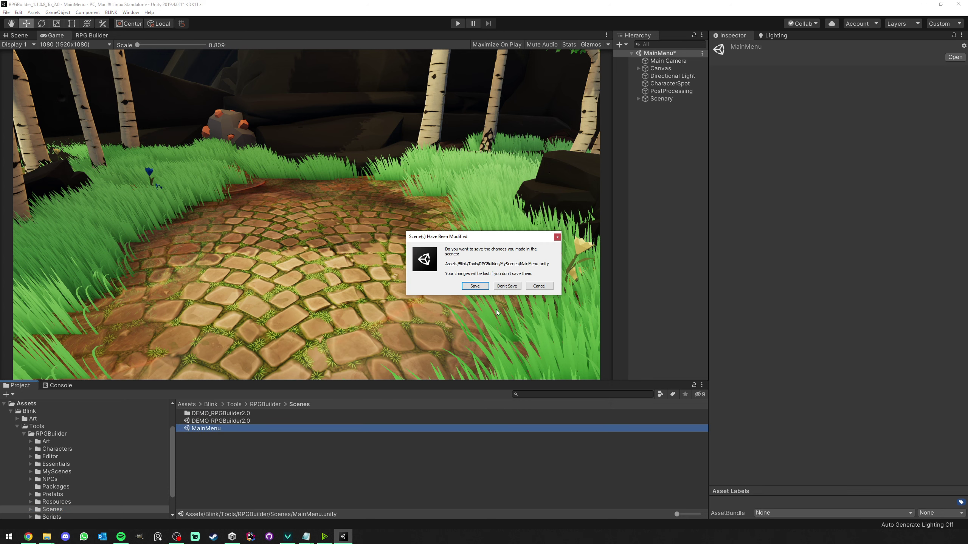
click(524, 289)
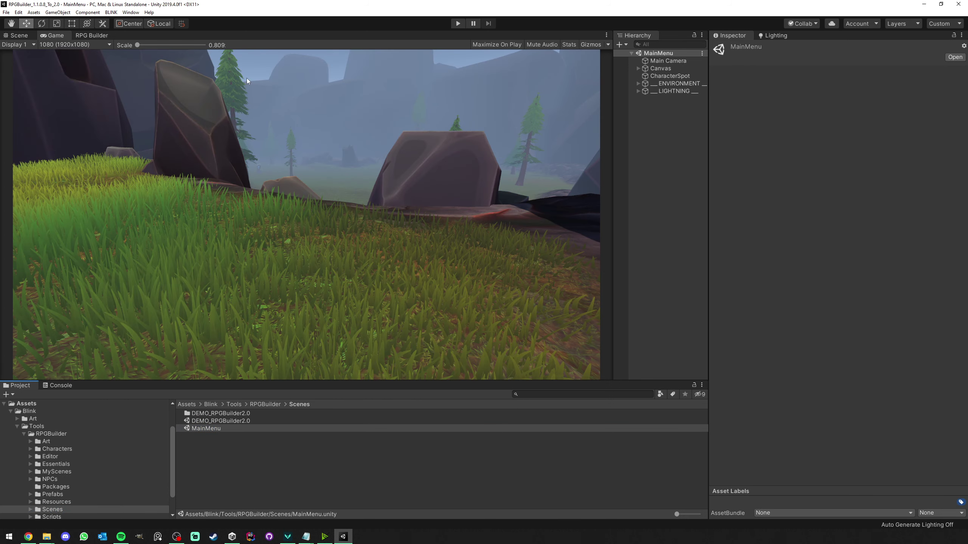
Play the new MainMenu scene and try to create a new human character named blink.
key(ctrl+p)
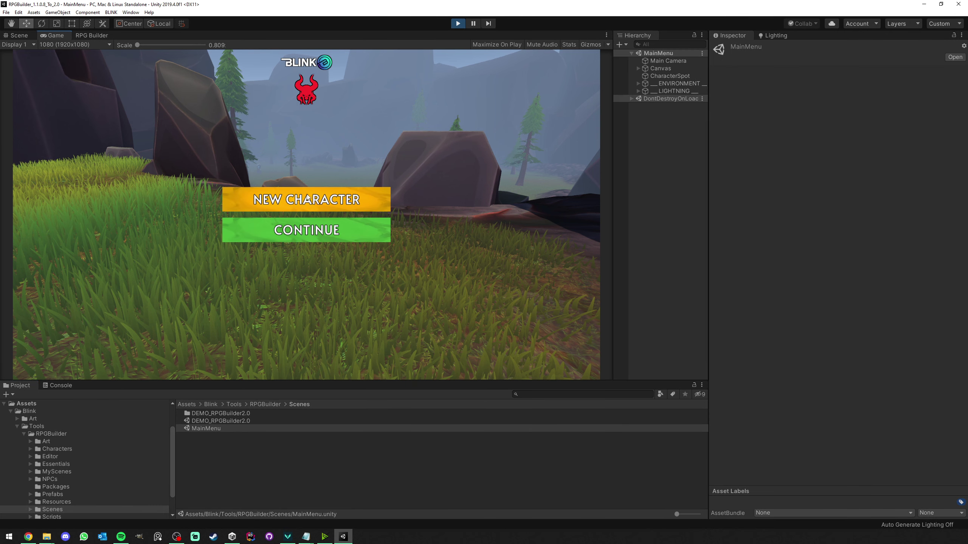
click(305, 197)
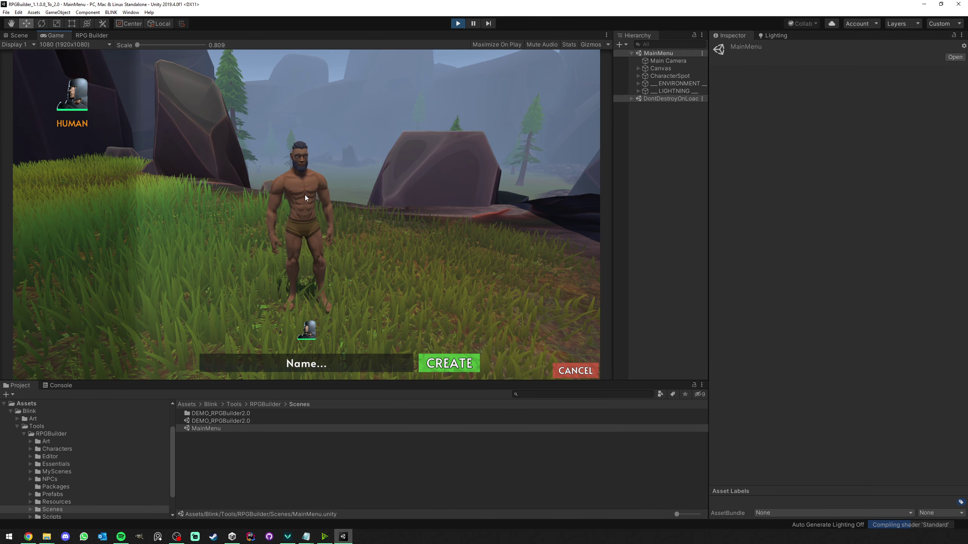
click(337, 361)
text(blink)
click(423, 359)
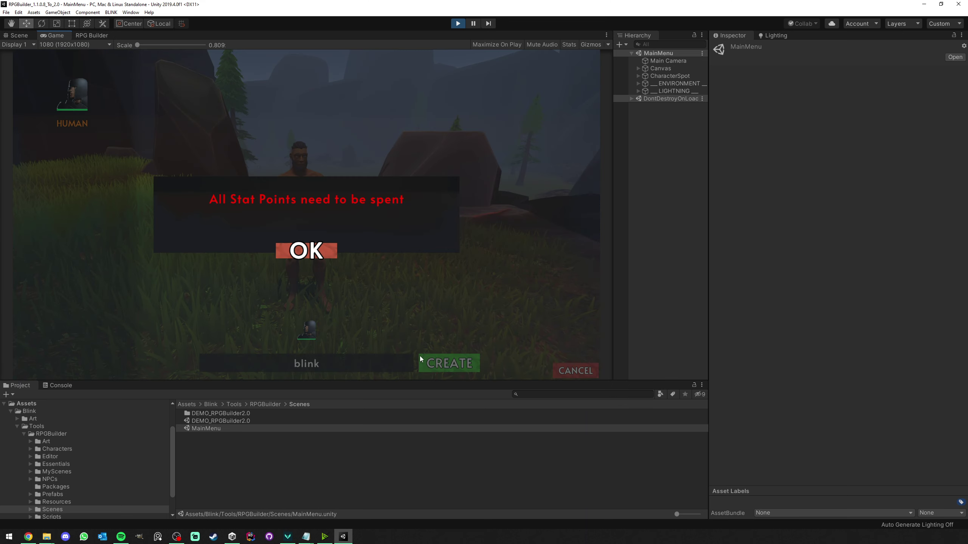
click(319, 255)
click(462, 370)
click(311, 252)
Open the Stat section of the character settings in RPG Builder.
click(91, 35)
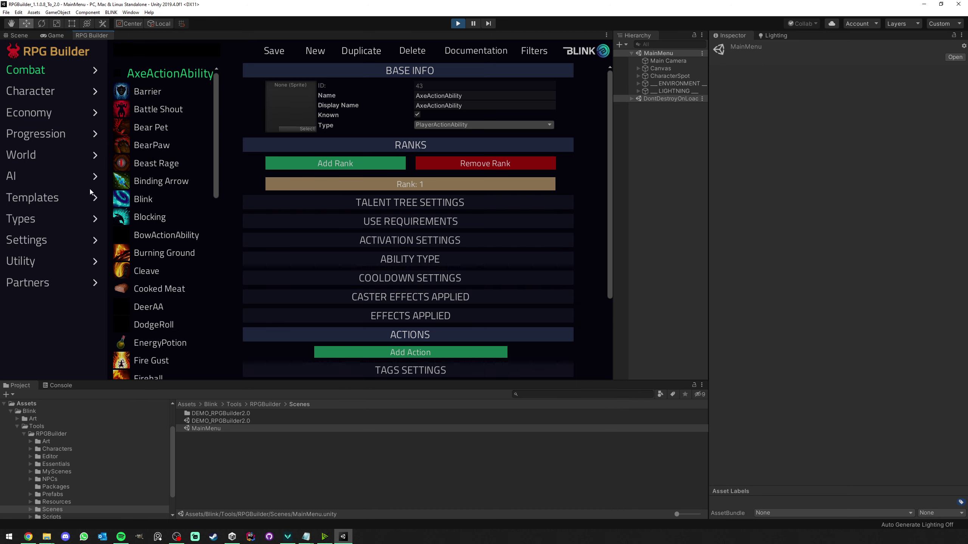
click(34, 240)
scroll(49, 246, down, 3)
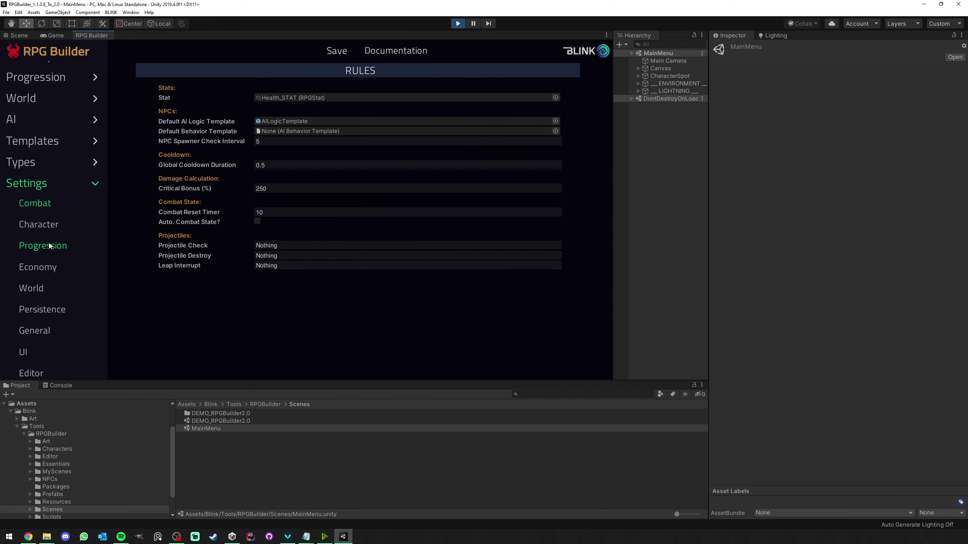
click(43, 225)
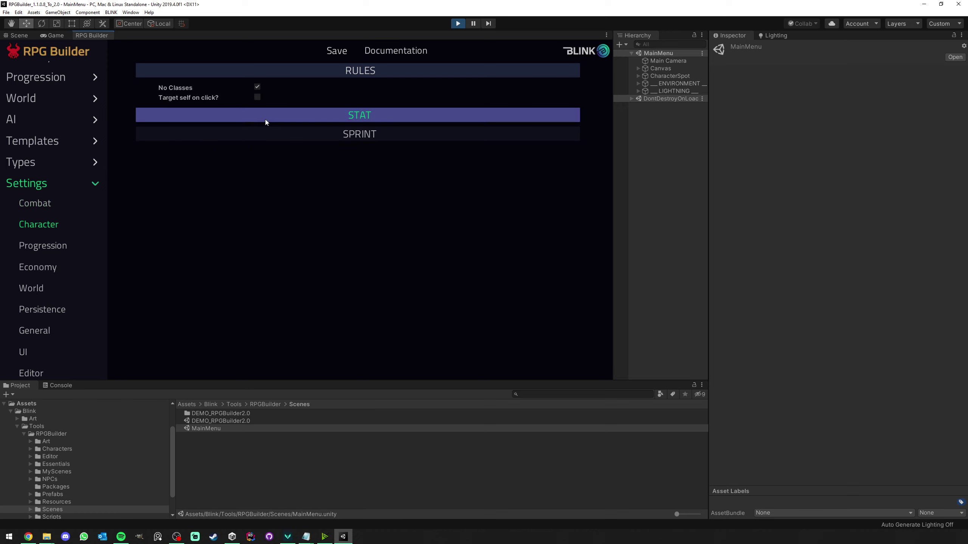
click(283, 118)
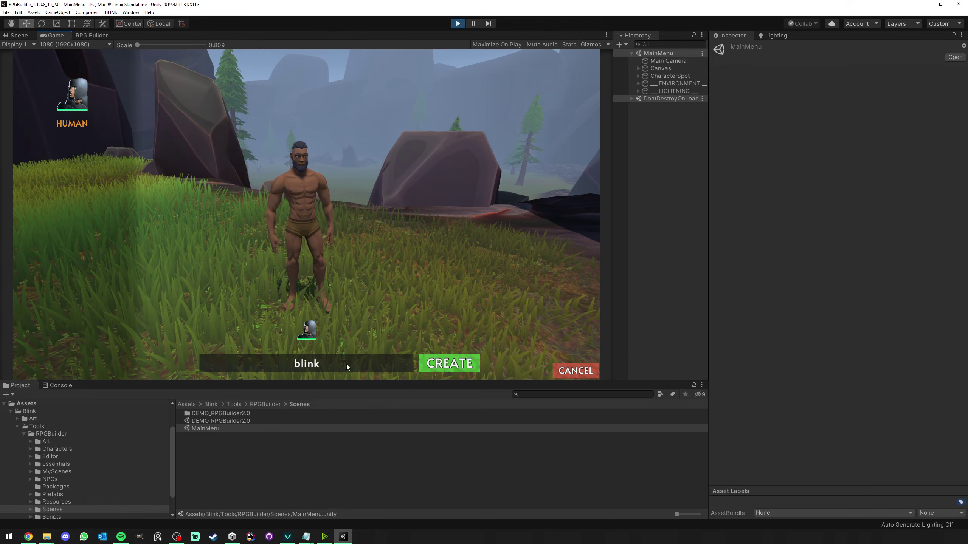
Create the character blink in the running game and enter the demo world.
click(434, 368)
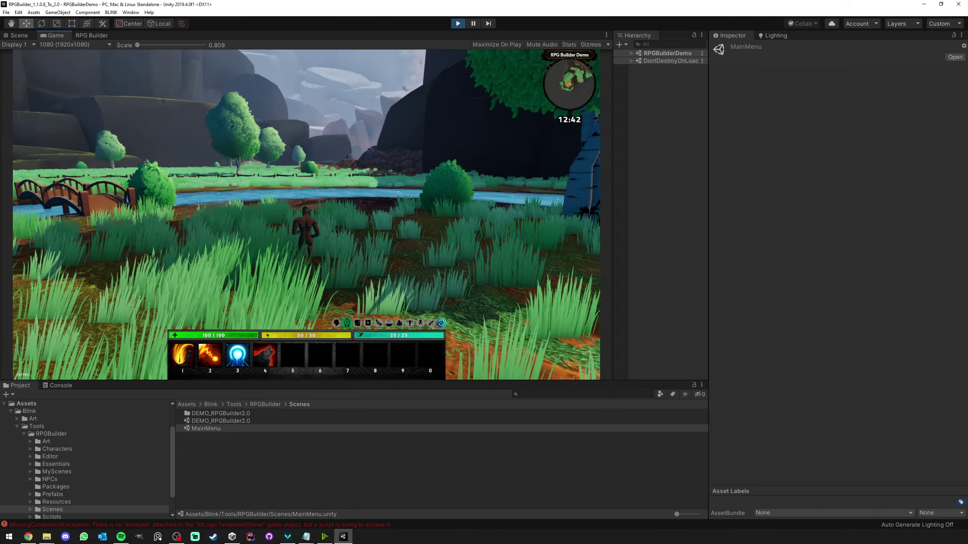
Run the character through the demo world across the river and meadow, and open the Console to check the logged errors.
key(w)
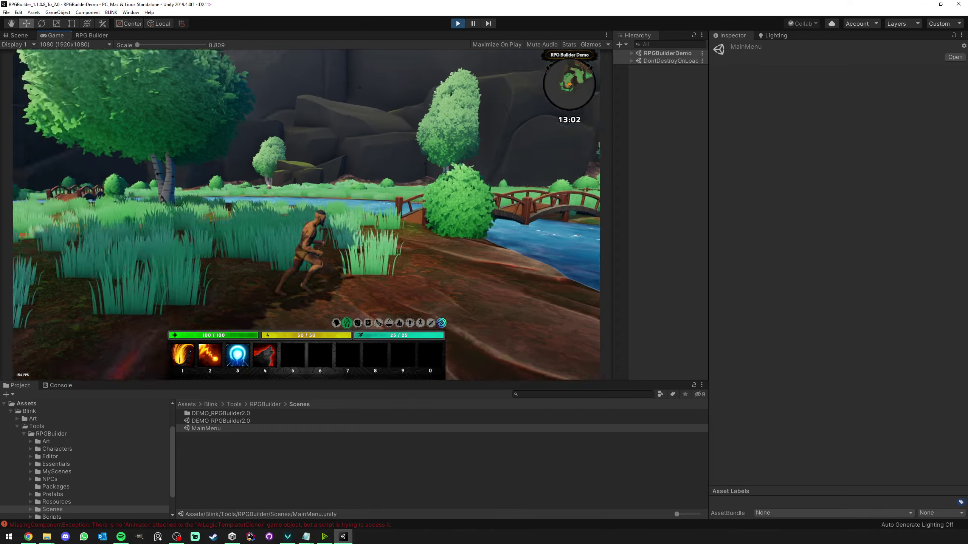
key(a)
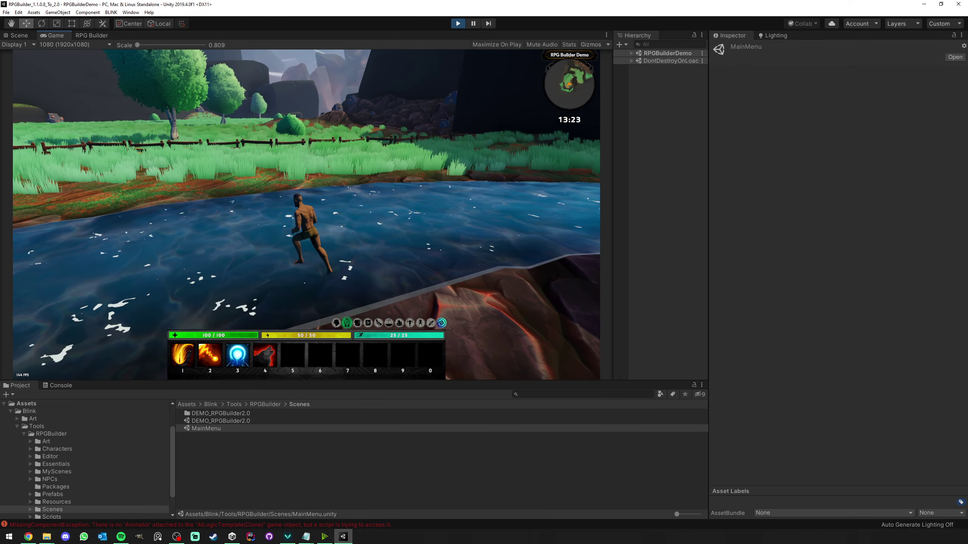
key(w)
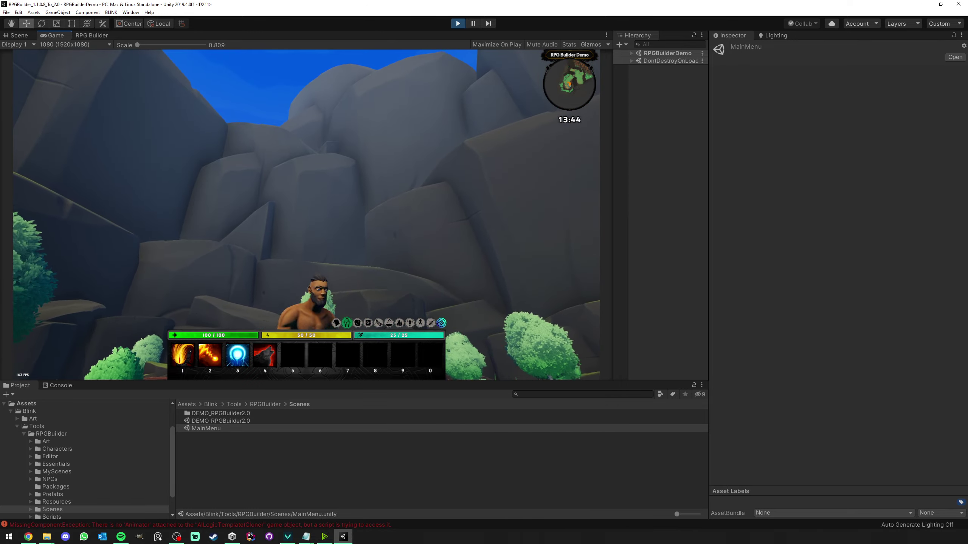
key(w)
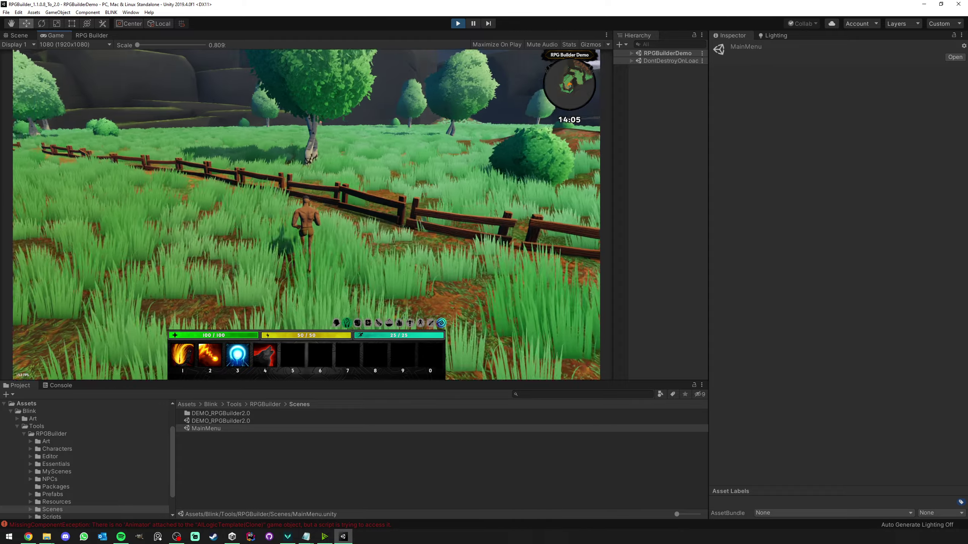
key(w)
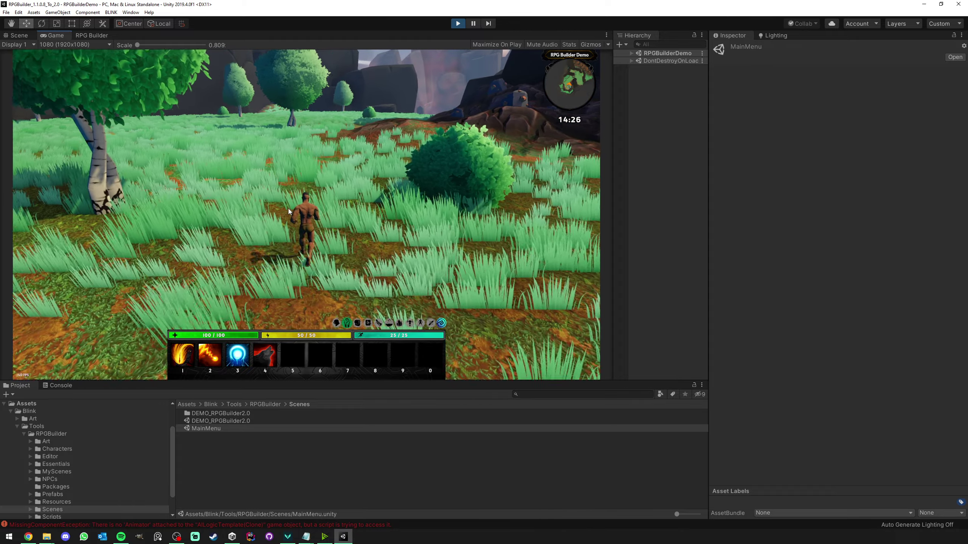
click(61, 385)
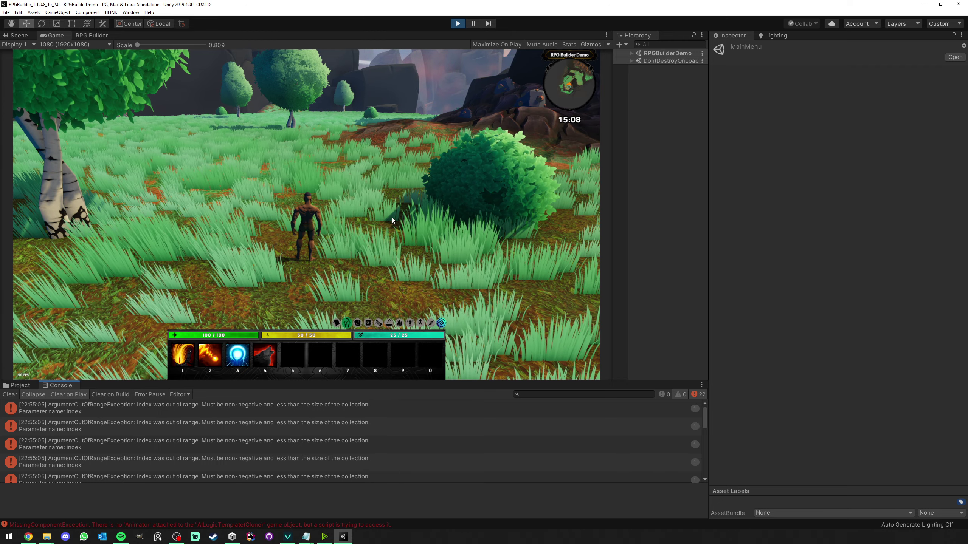
Inspect the first Spawner_Deer object under ___NPCs in the running scene and view the NPCs section in RPG Builder.
click(632, 53)
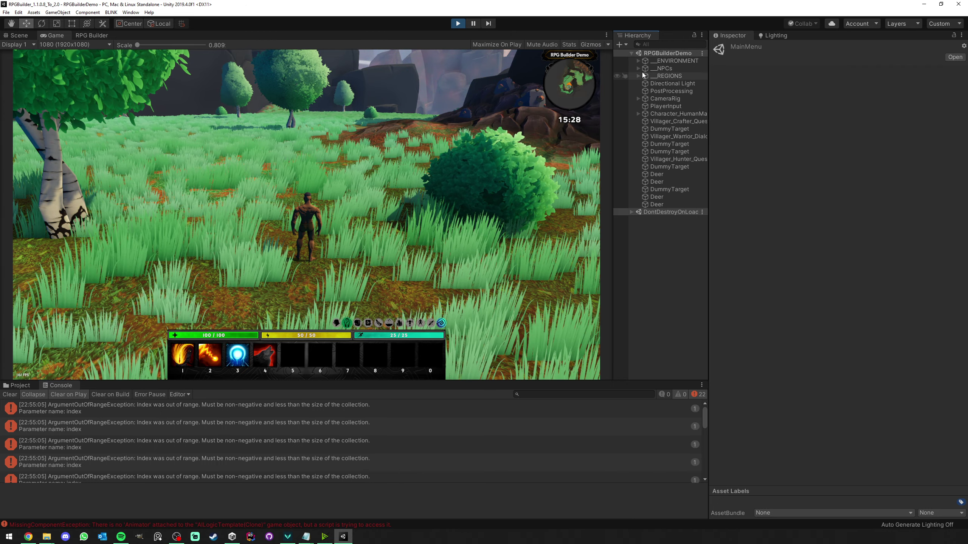
click(638, 69)
click(645, 83)
click(680, 91)
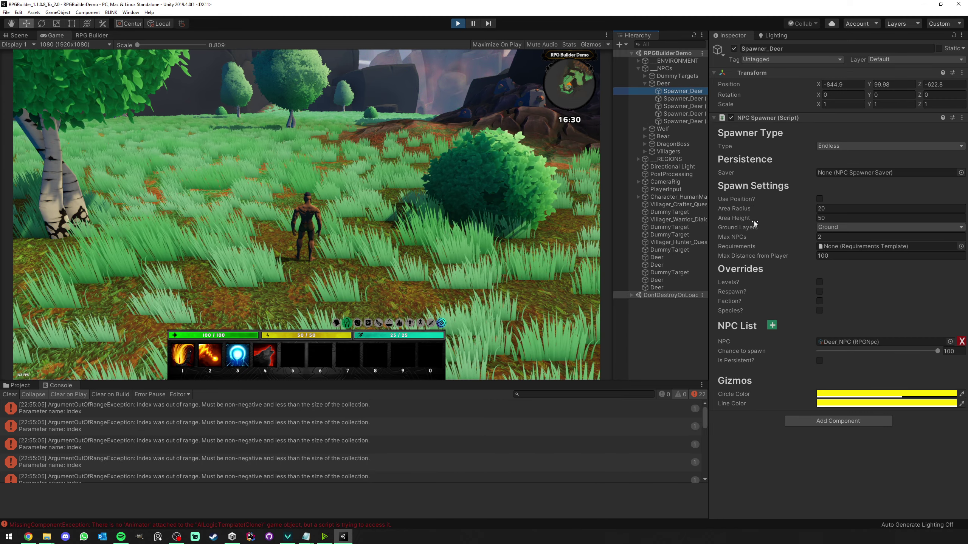
click(86, 35)
click(43, 173)
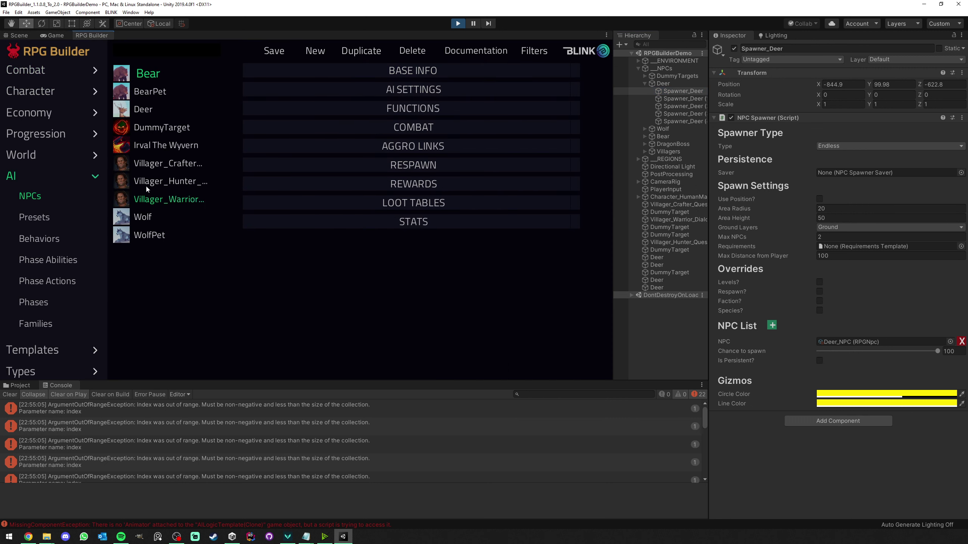
Return to the running game and move the character along the wooden fence.
click(56, 35)
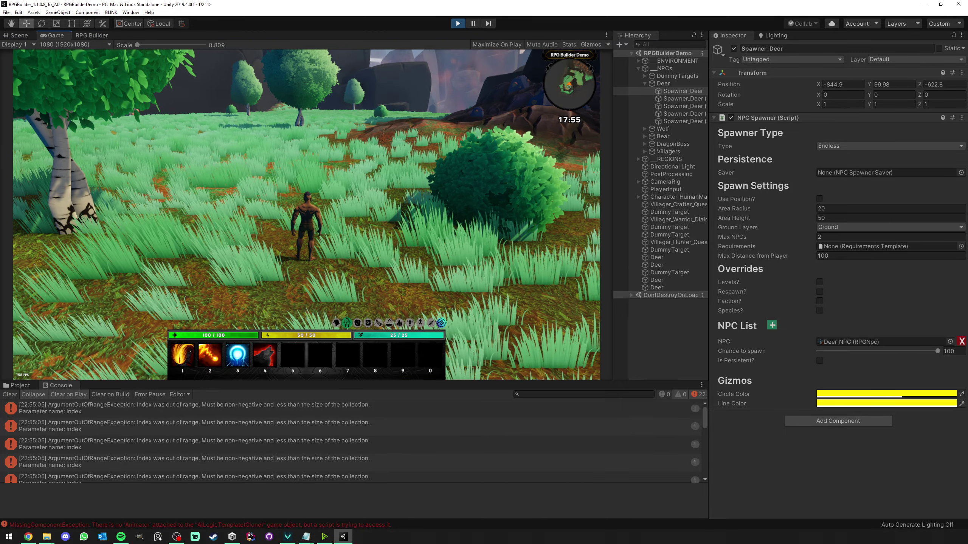
key(w)
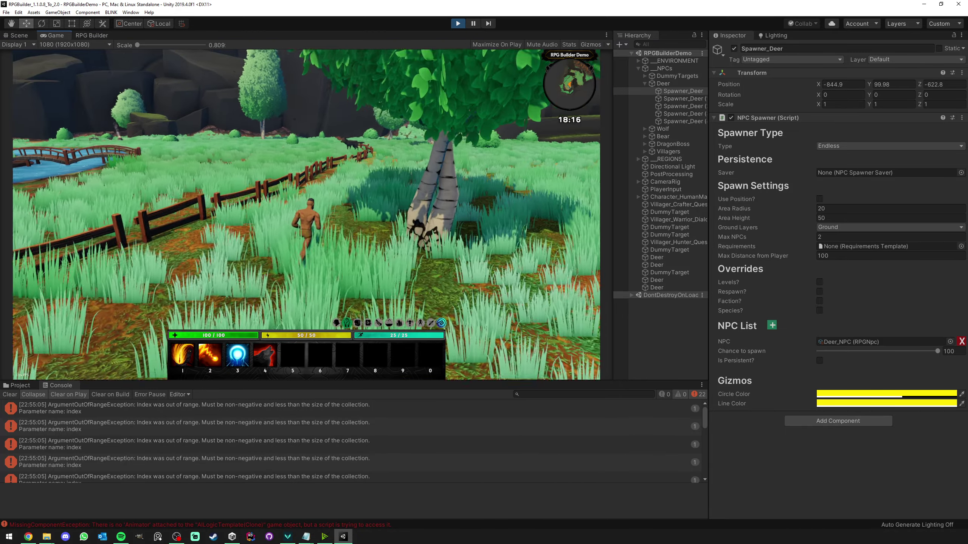
key(d)
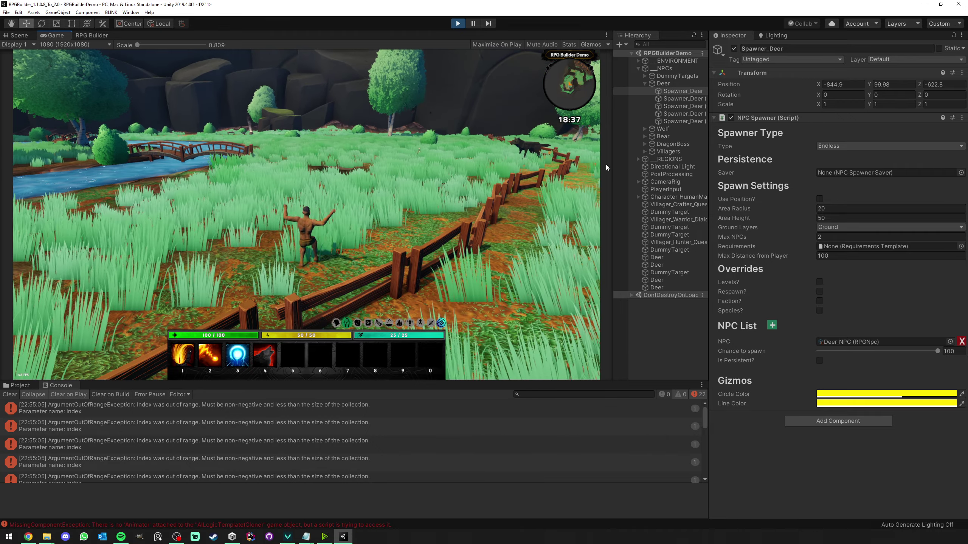
Deactivate the ___NPCs object in the running RPGBuilderDemo scene and clear the Console.
click(671, 68)
click(734, 49)
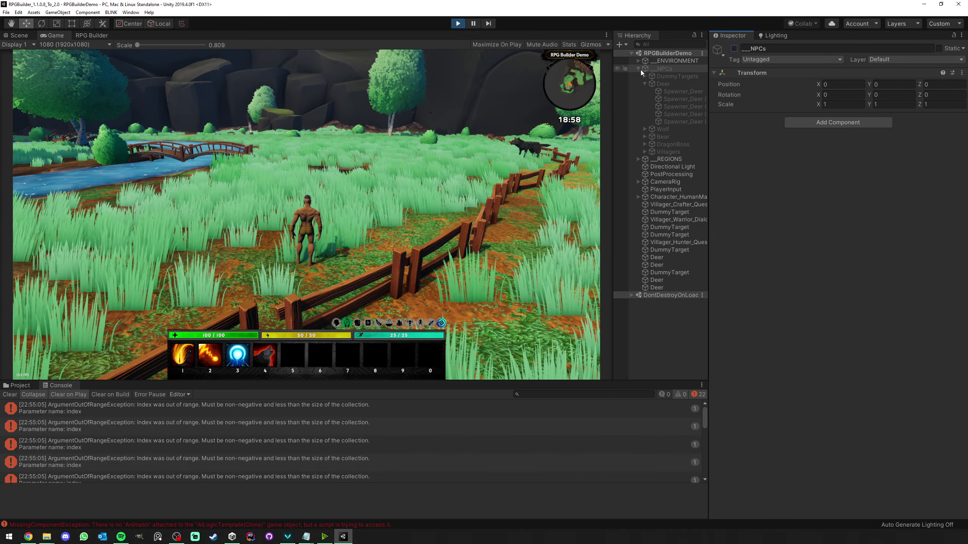
click(639, 68)
click(10, 395)
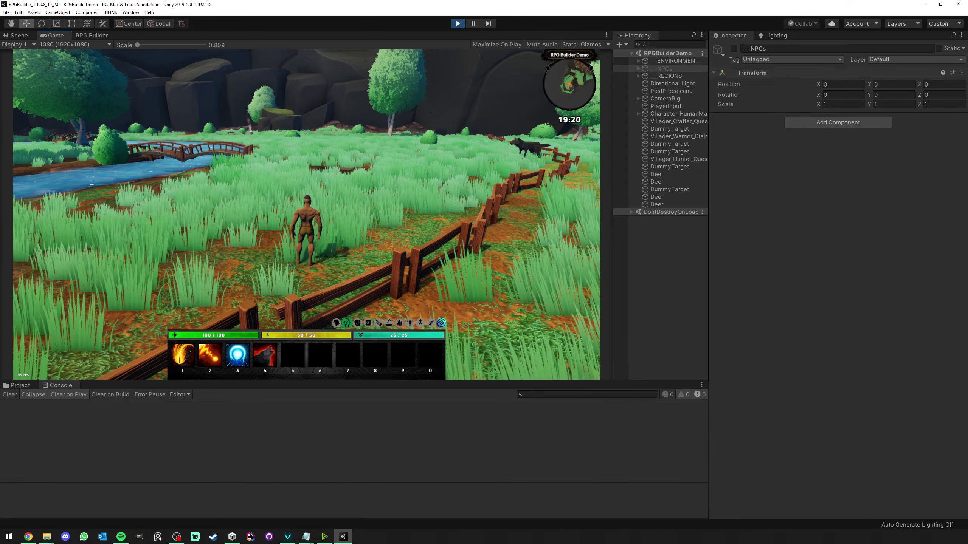
Run the character around the meadow and riverbank to play-test the demo world with the spawners disabled.
key(w)
key(d)
key(w)
key(a)
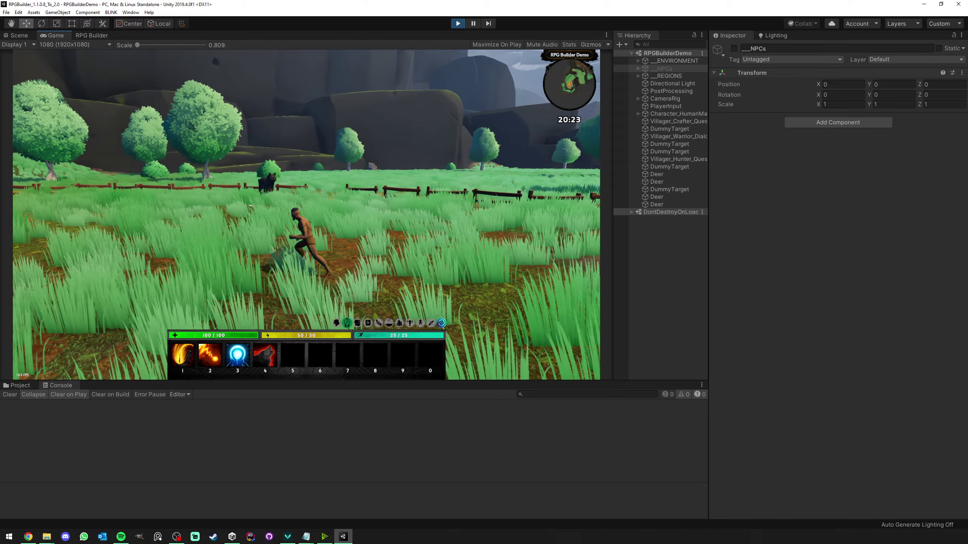
key(d)
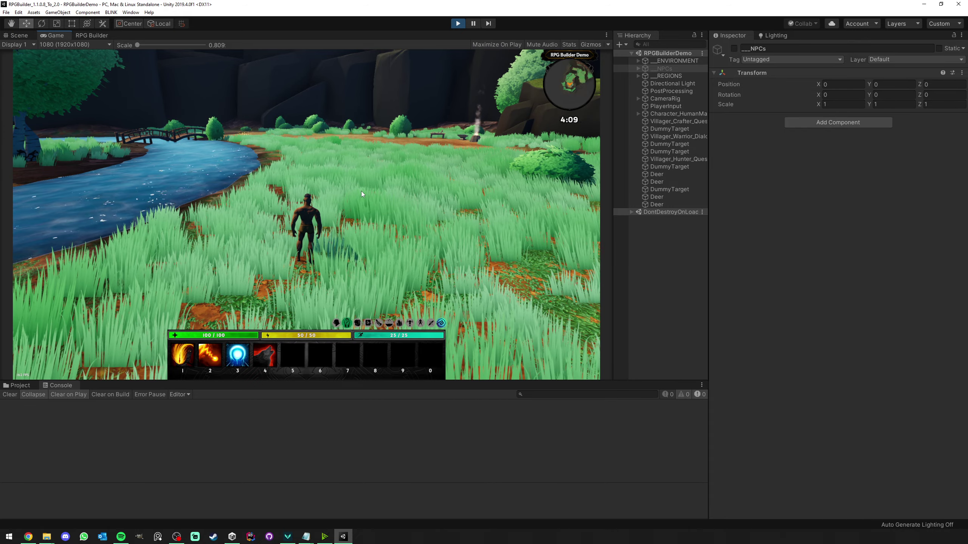
key(w)
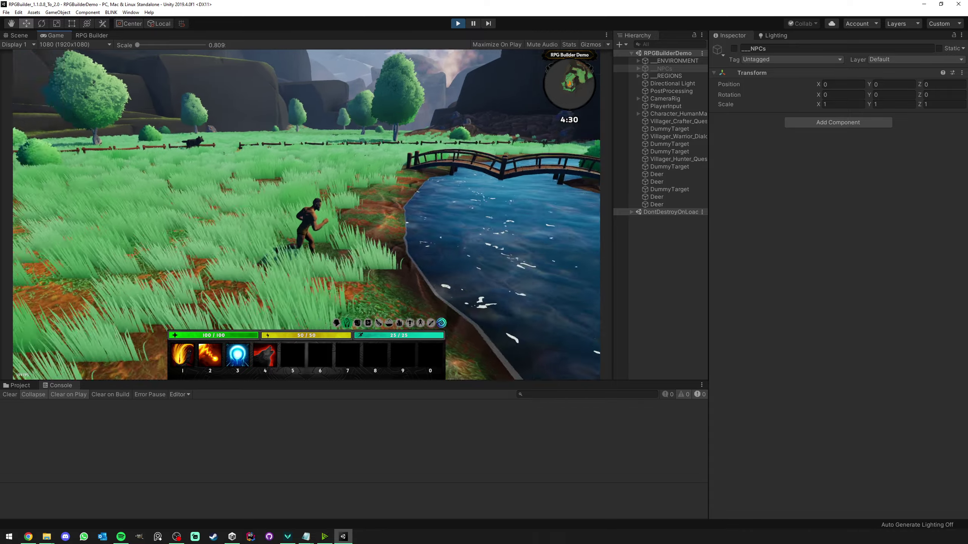
right_drag(403, 318, 347, 323)
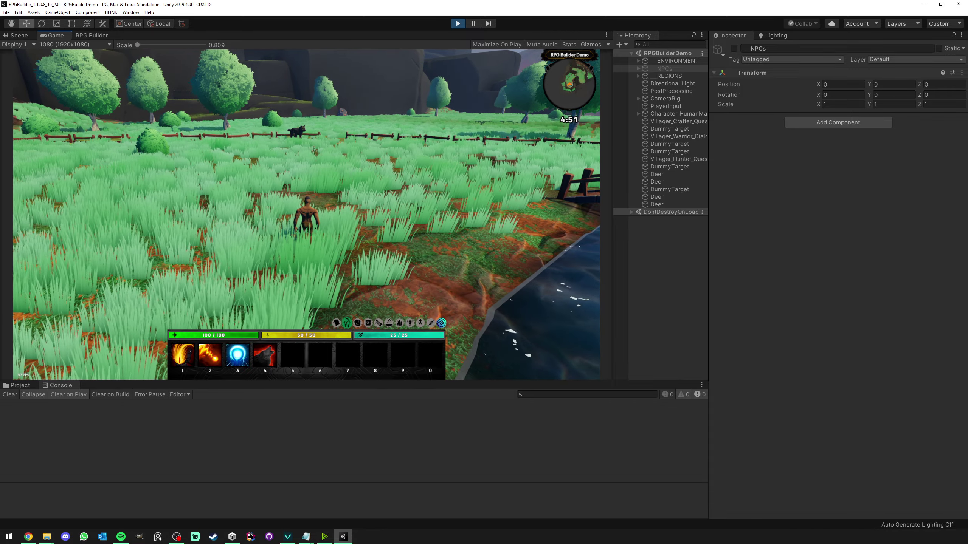